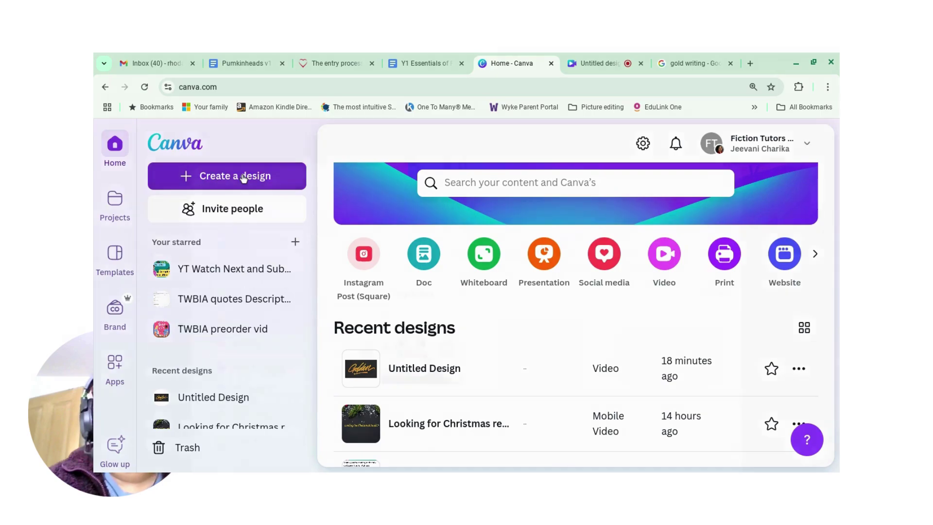
Create a new custom-size design of 1600 × 2560 px and close the template suggestions
click(239, 176)
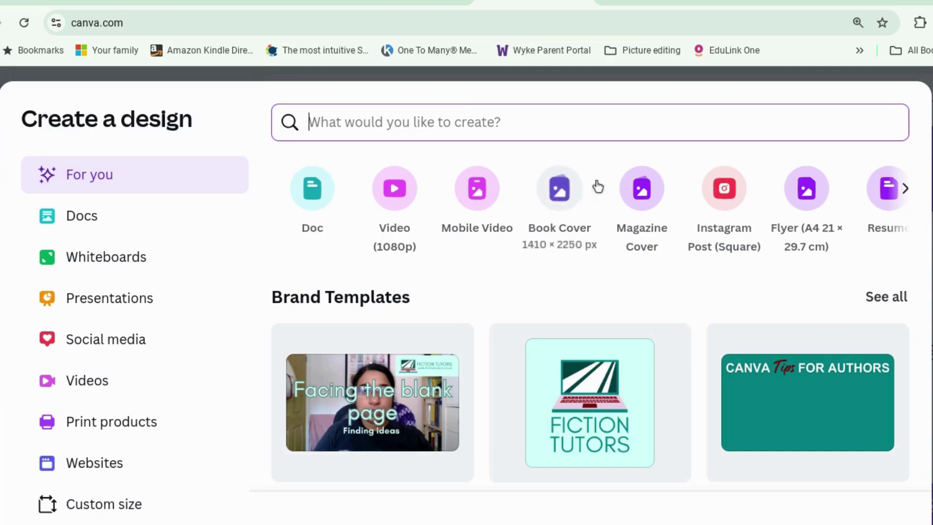
click(130, 504)
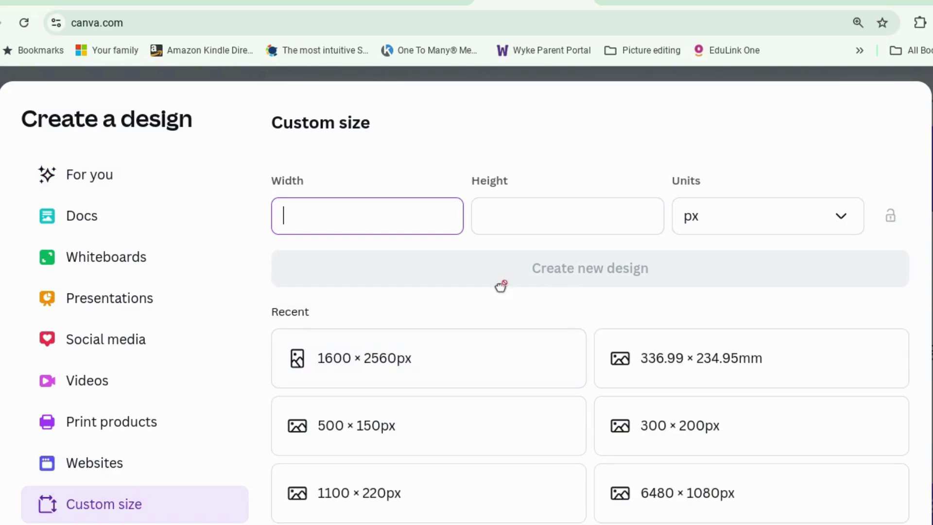
click(443, 358)
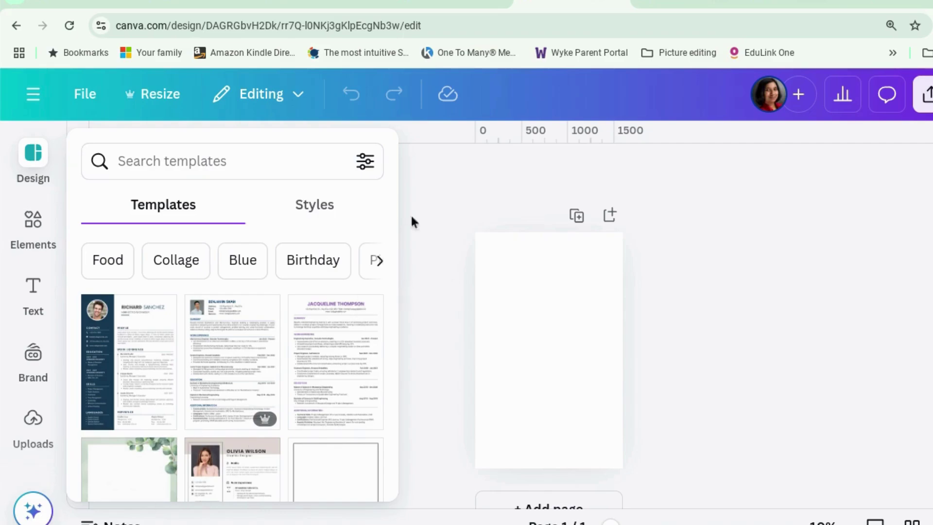
click(432, 175)
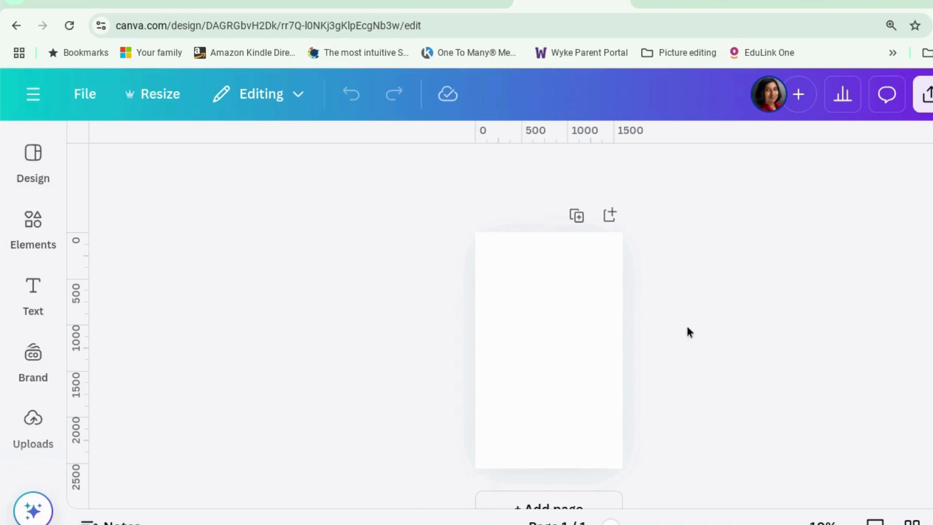
Fill the blank page's background with the default solid purple #8C52FF
scroll(686, 336, down, 1)
scroll(690, 460, up, 2)
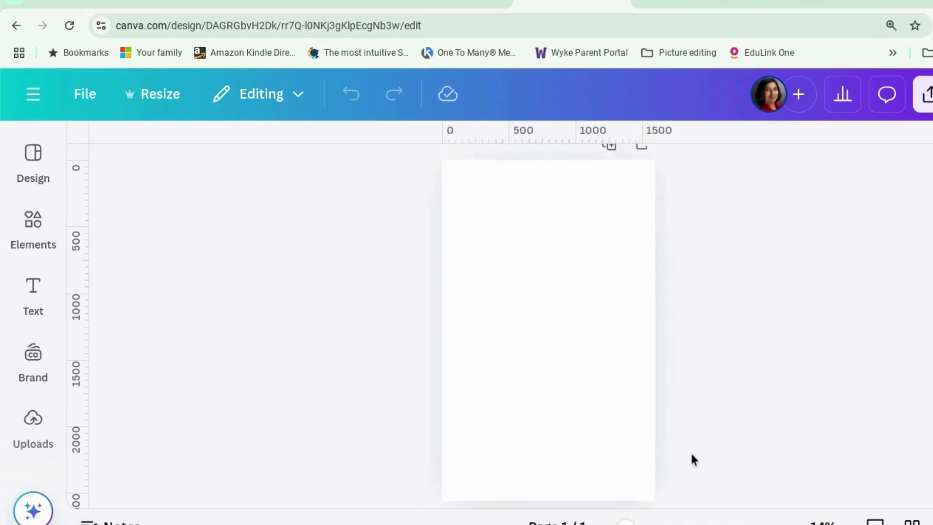
click(552, 376)
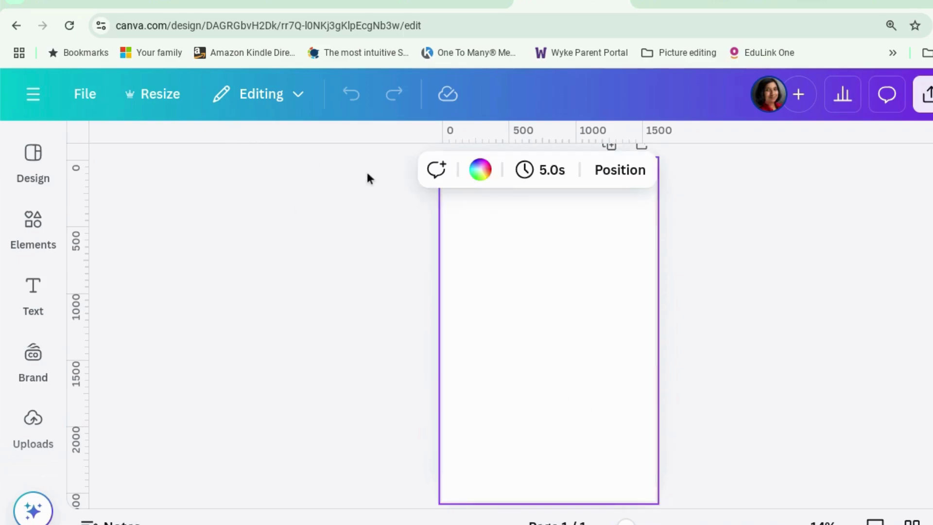
click(481, 171)
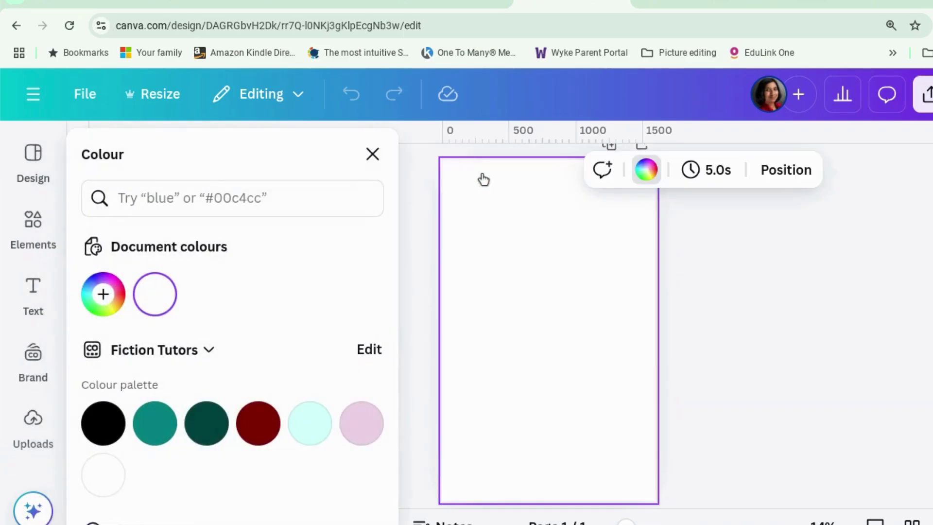
scroll(314, 233, down, 5)
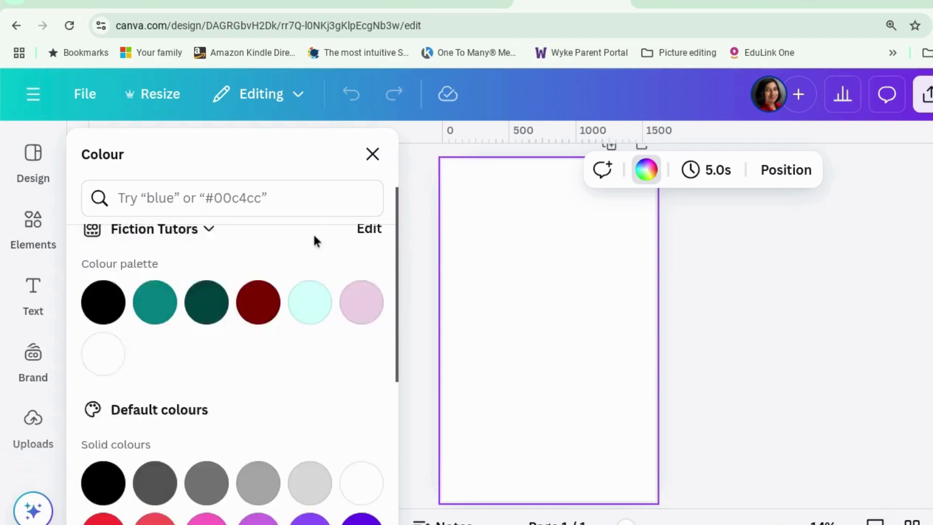
scroll(314, 241, down, 1)
click(306, 366)
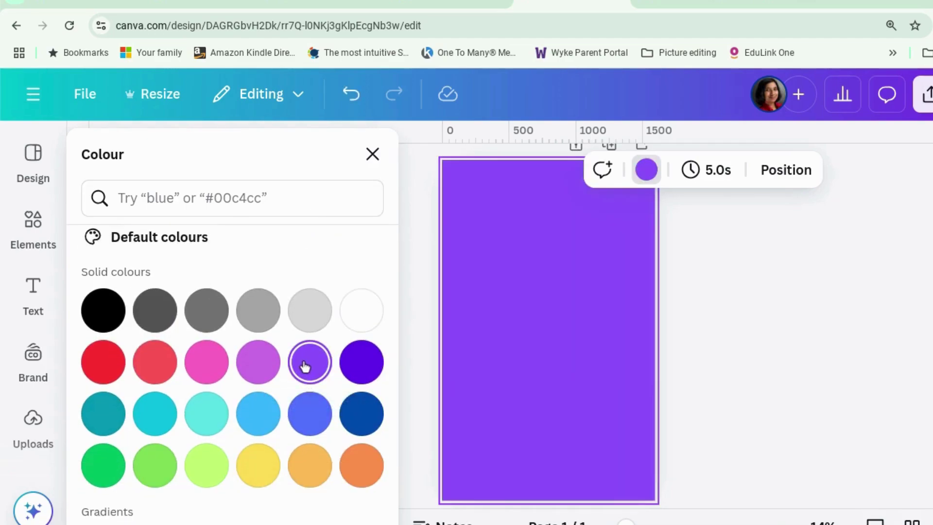
Change the page background to the custom dark purple #721393 by adding a new solid colour
scroll(305, 264, up, 5)
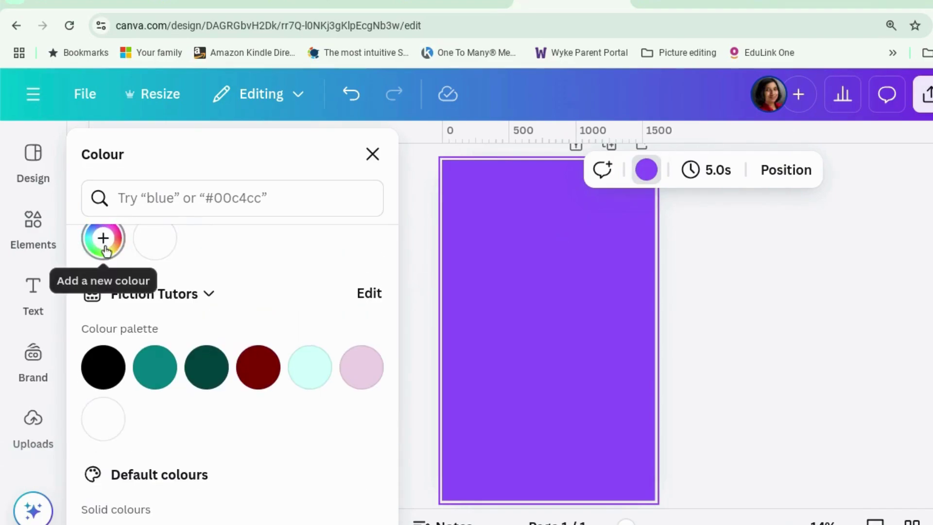
scroll(133, 272, up, 1)
click(107, 263)
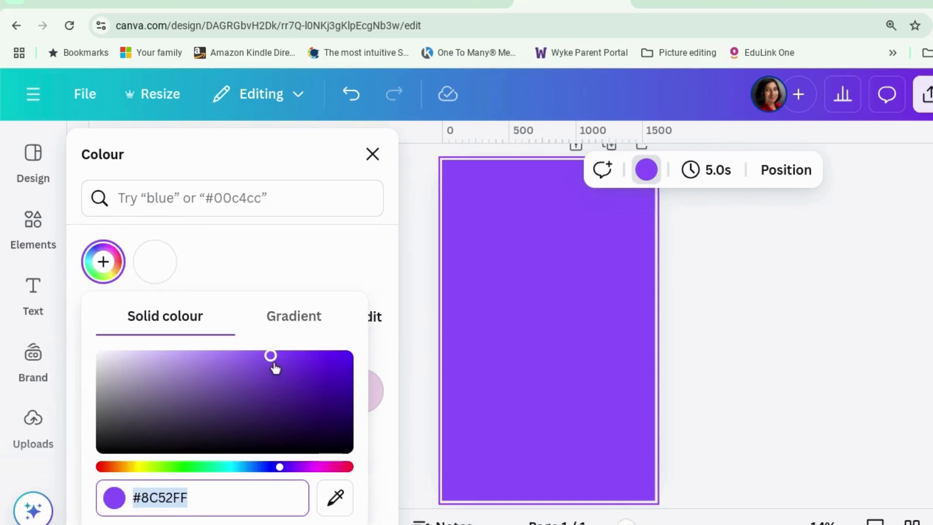
drag(283, 470, 303, 469)
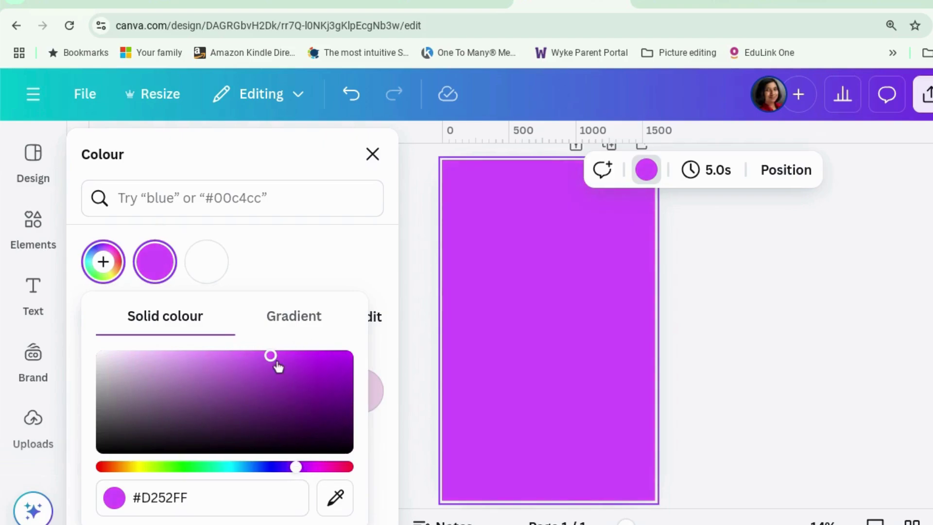
drag(277, 365, 320, 394)
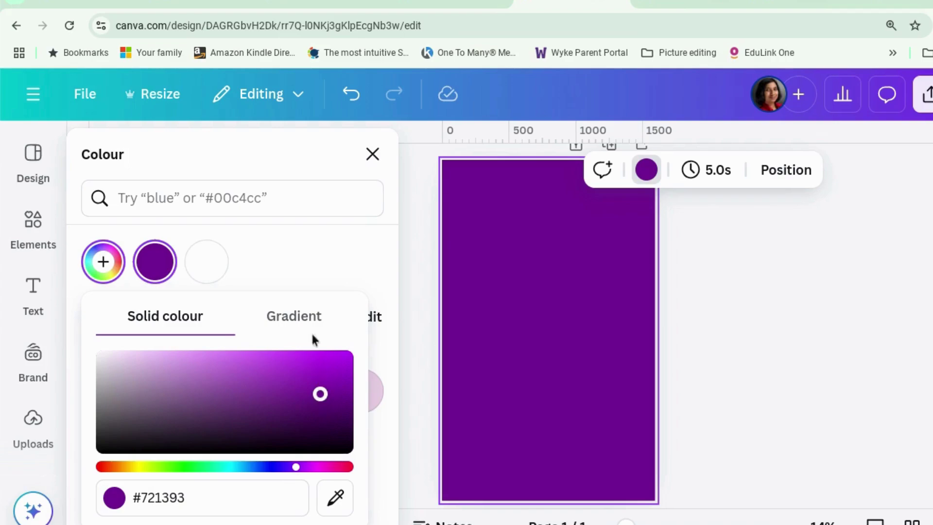
Turn the background into a gradient from #721393 to a very dark purple #270632, removing the pink colour
click(296, 327)
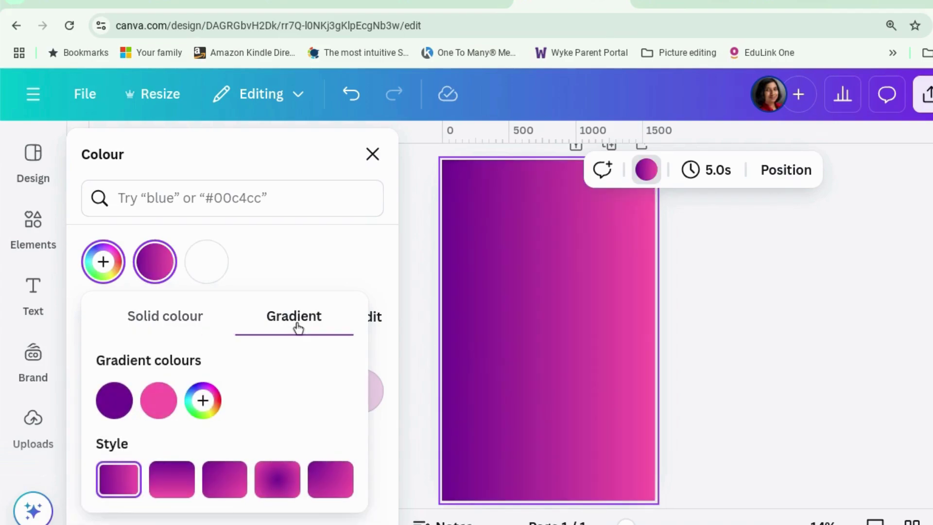
drag(114, 400, 180, 403)
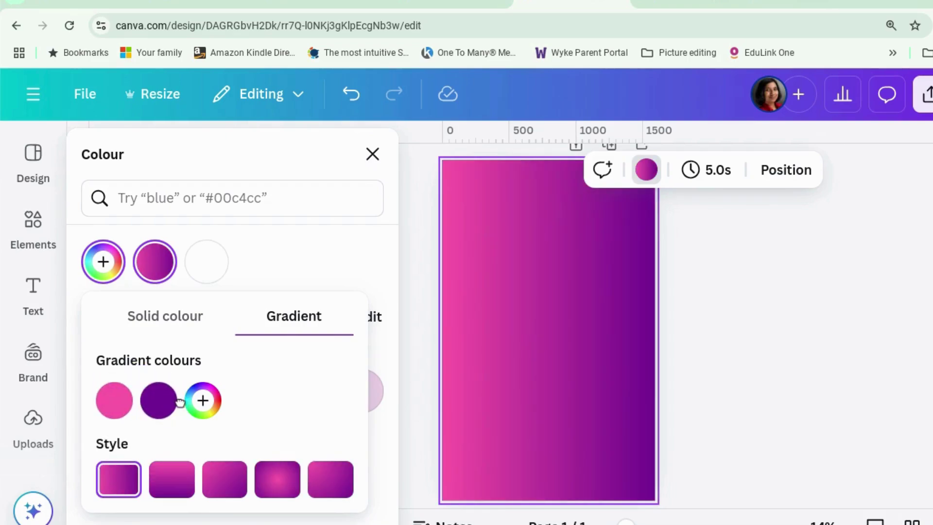
click(204, 401)
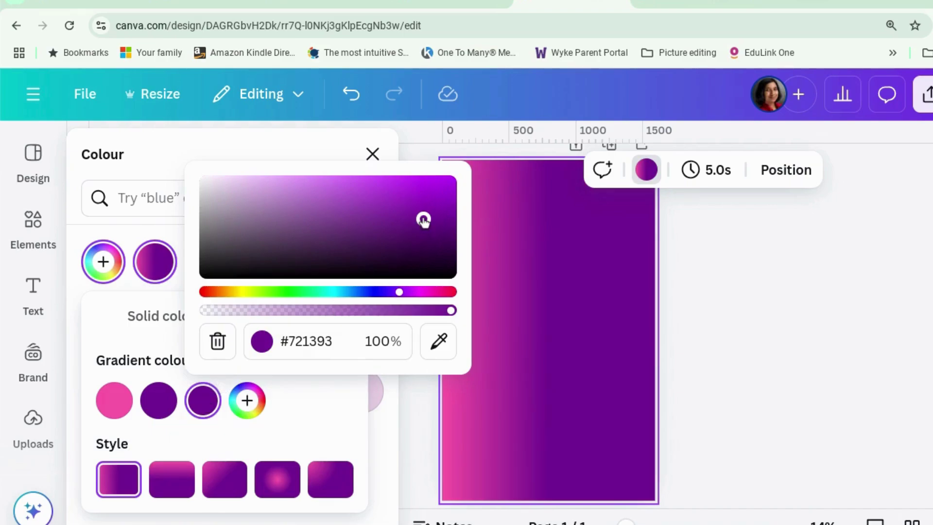
drag(423, 220, 428, 258)
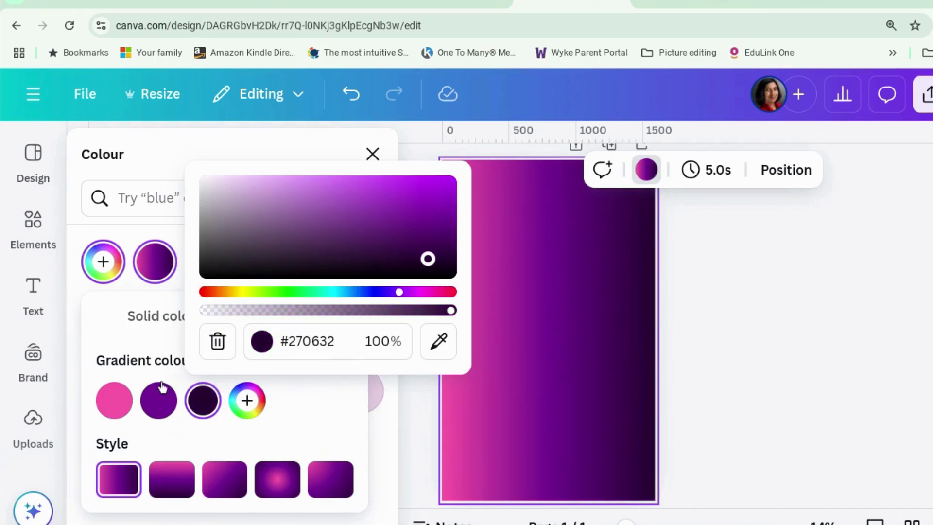
click(129, 383)
key(Delete)
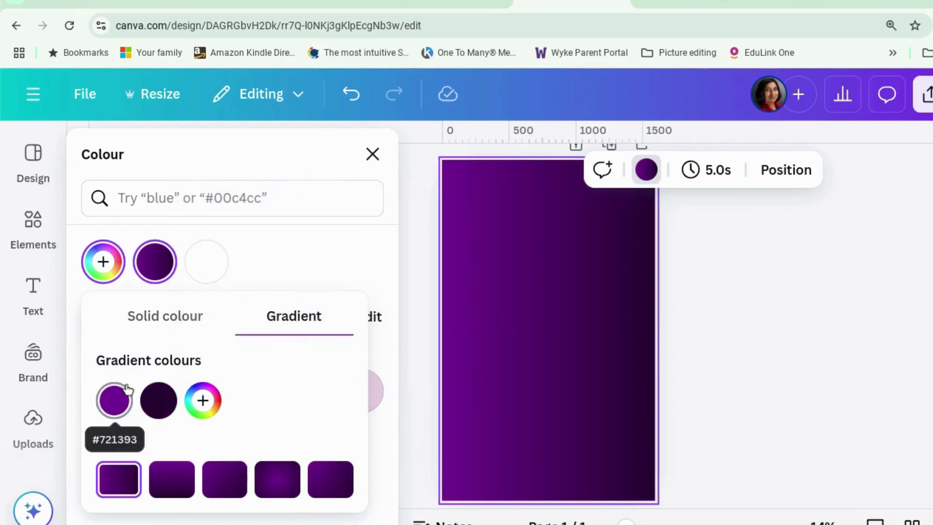
Apply the gradient style radiating from the page's top-left corner and add a second #721393 colour before the dark purple
click(331, 480)
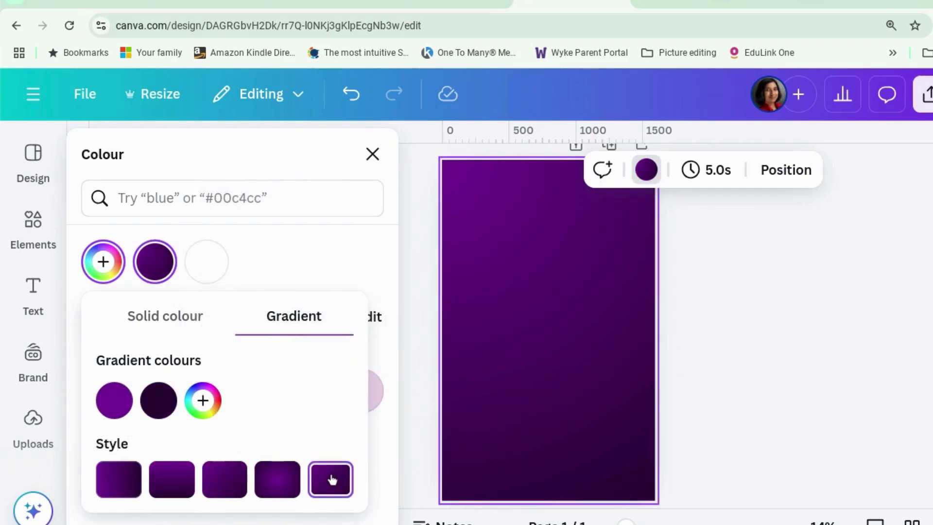
click(130, 392)
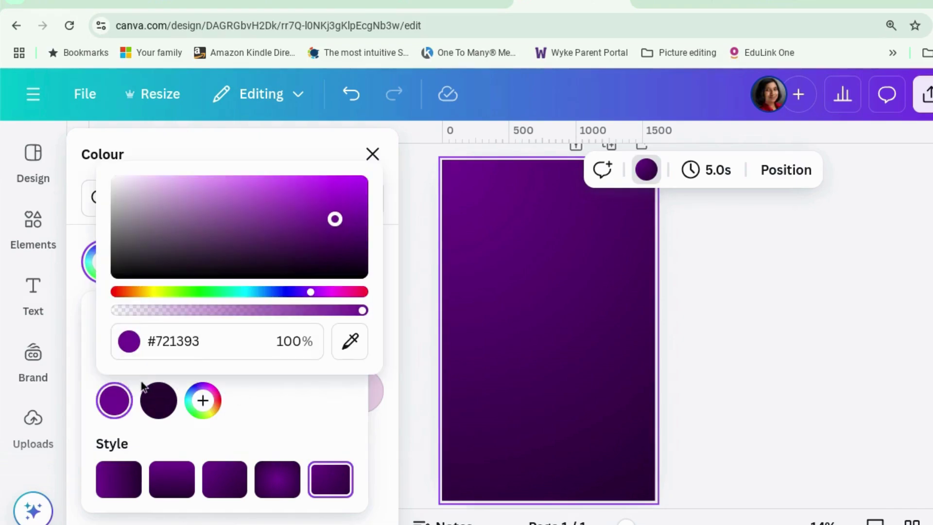
click(202, 405)
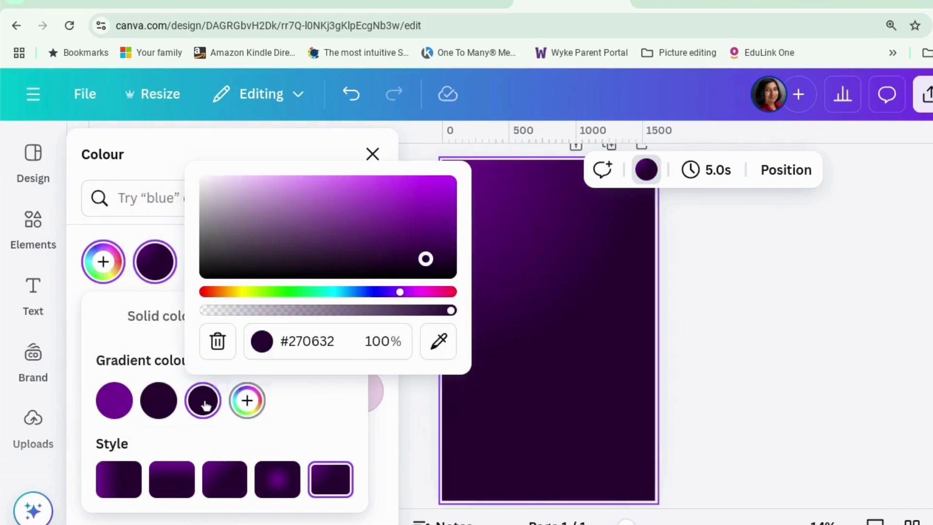
click(158, 400)
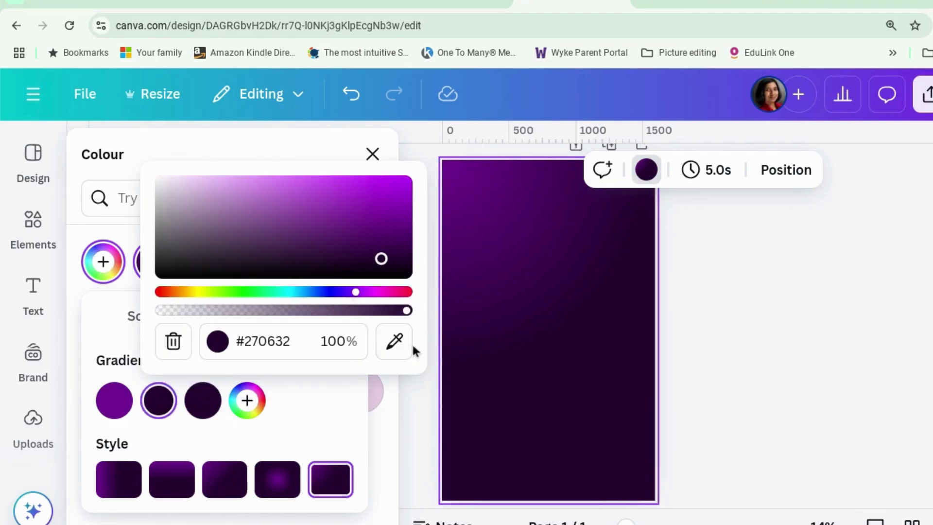
click(395, 341)
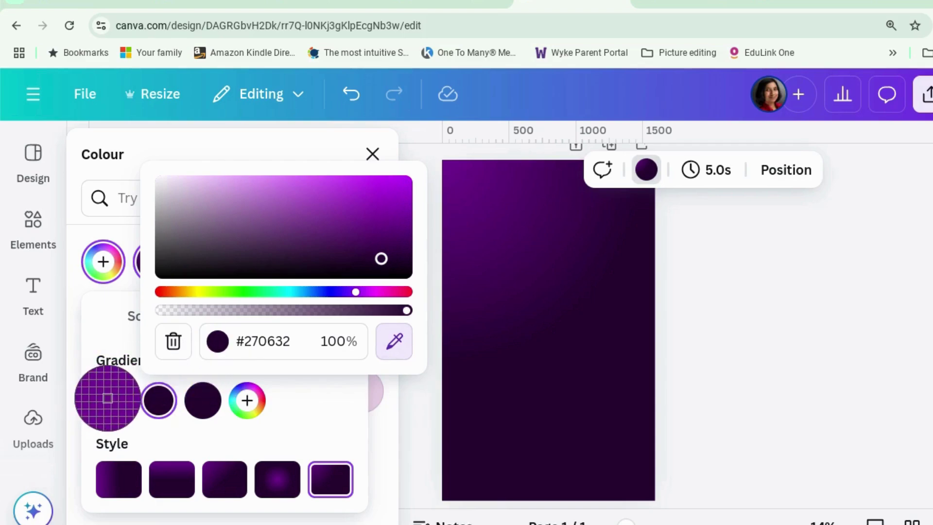
click(110, 398)
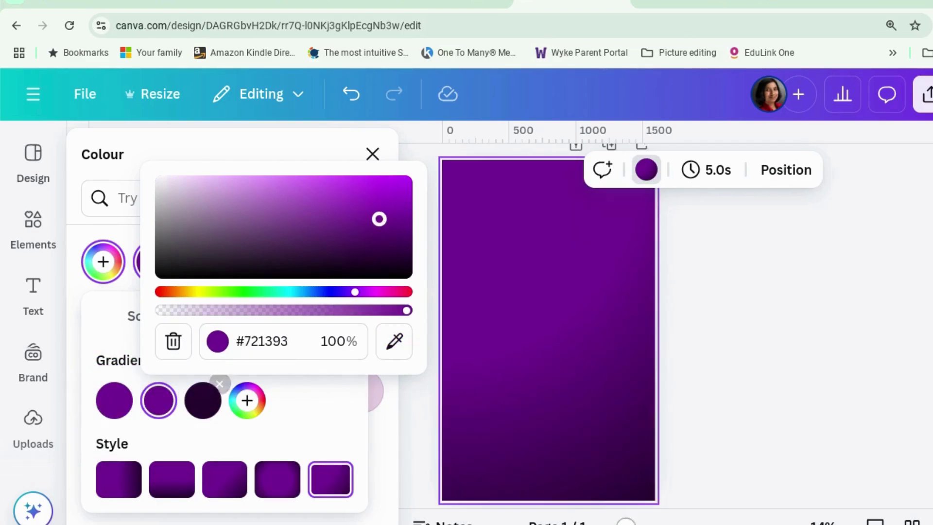
click(798, 419)
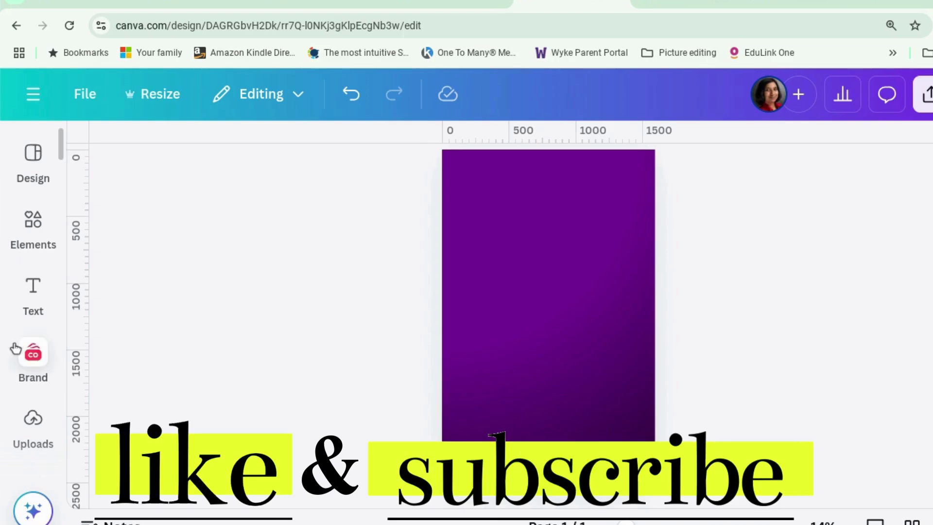
Search the Canva apps for "text" and open the Text Maker app
scroll(27, 392, down, 2)
scroll(25, 456, down, 2)
mouse_move(31, 387)
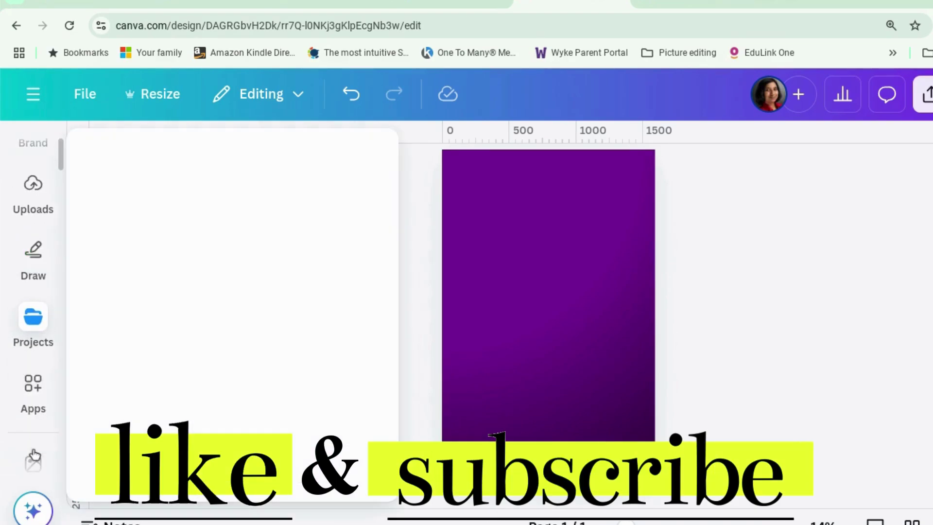
click(31, 386)
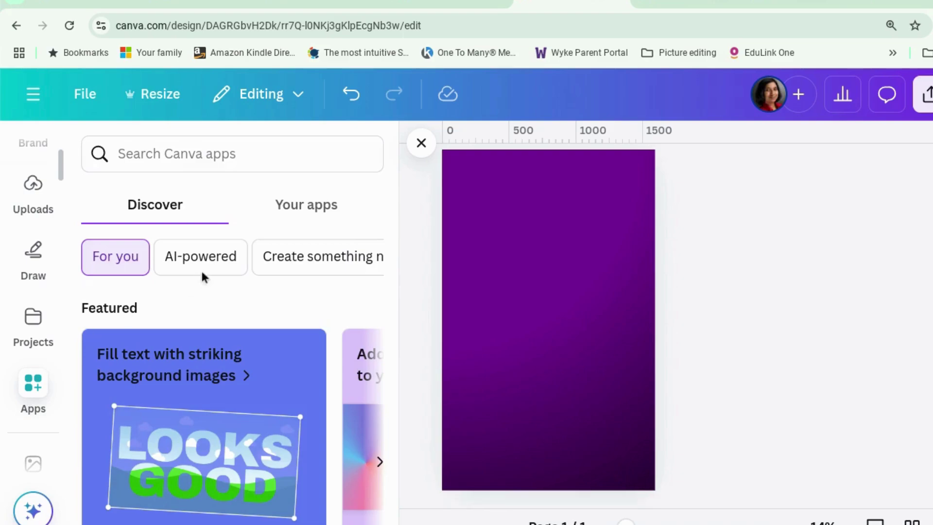
click(249, 153)
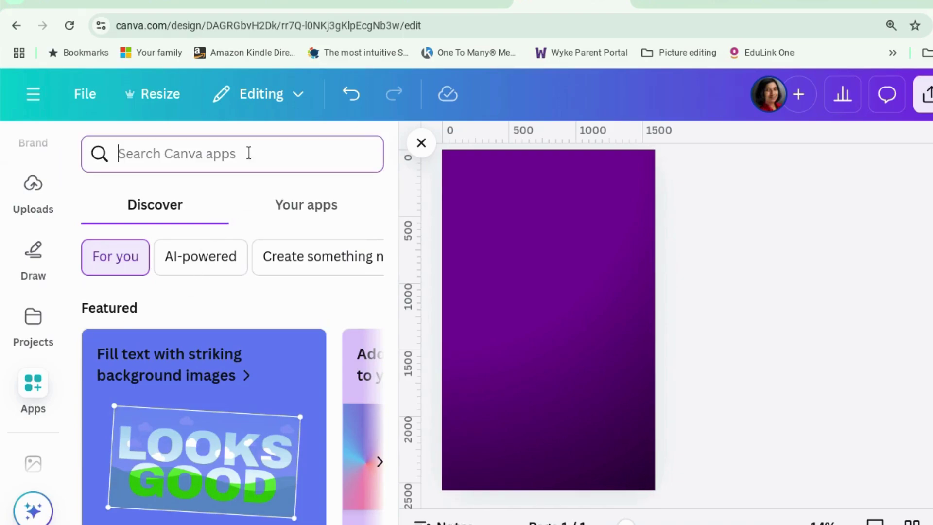
text(text)
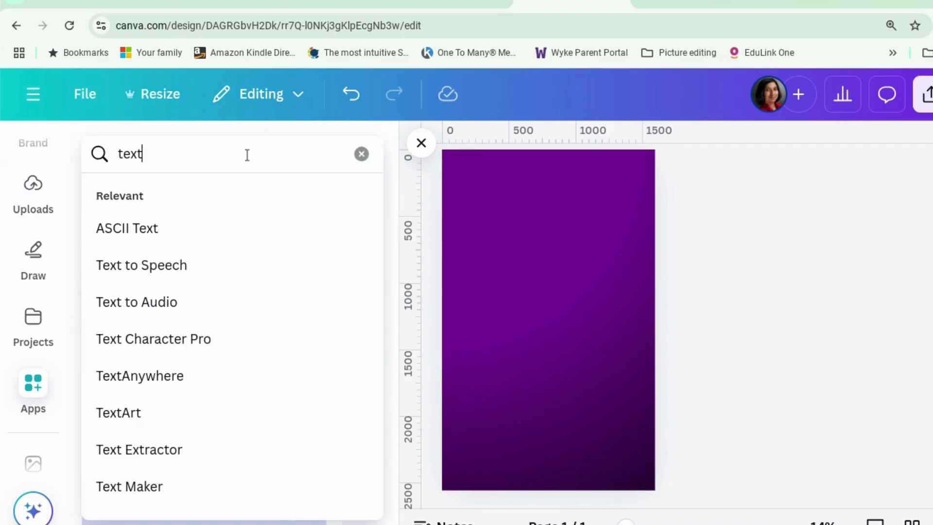
click(153, 487)
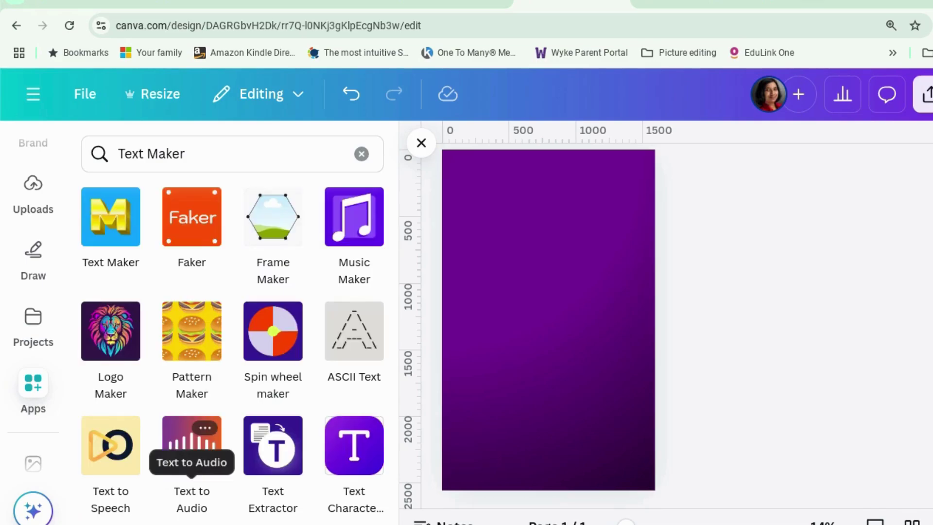
click(115, 234)
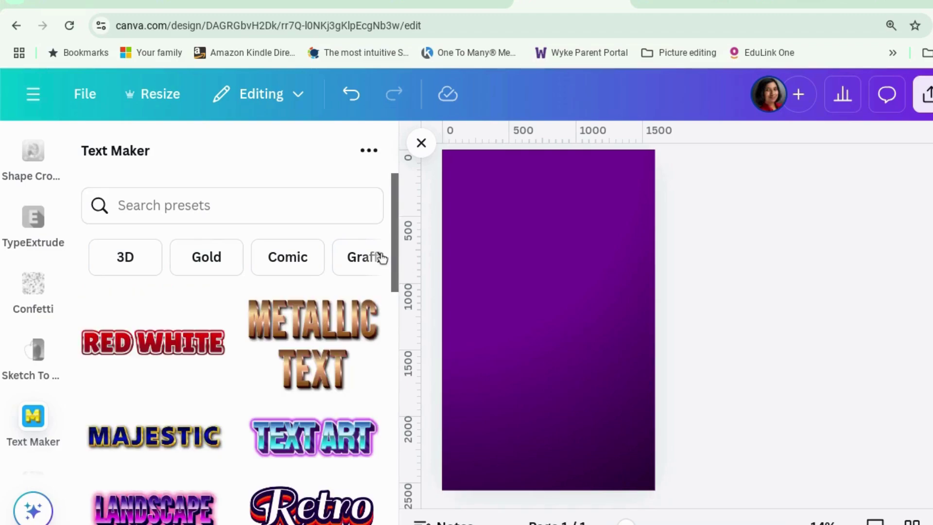
Filter the Text Maker presets by Metal and browse the available metallic text styles
click(382, 258)
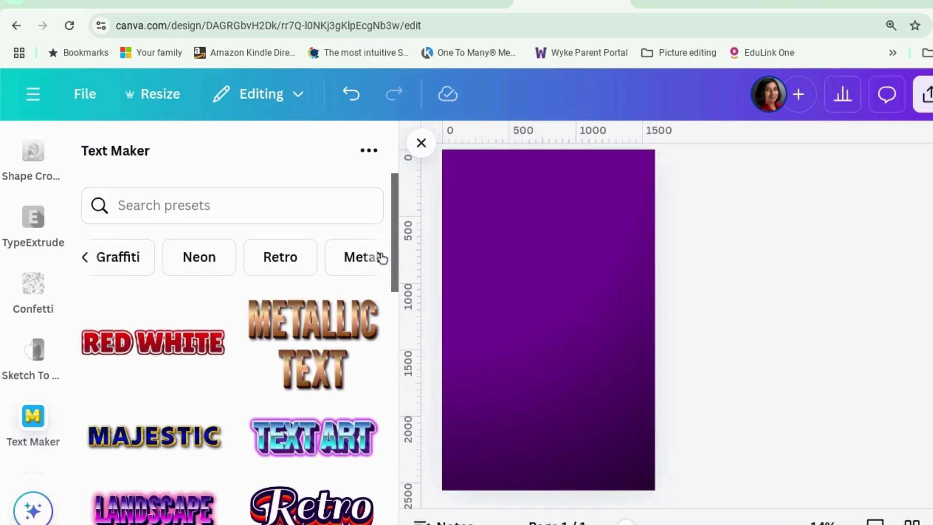
click(381, 258)
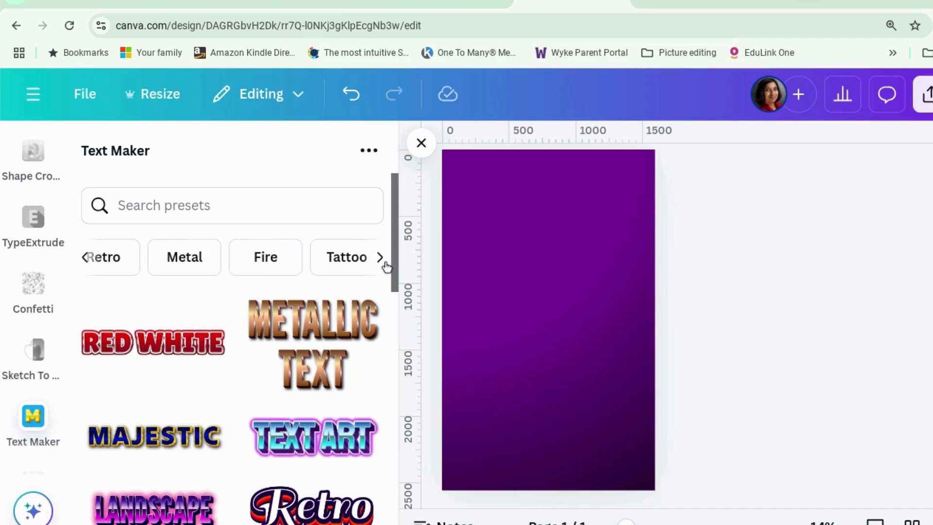
click(194, 258)
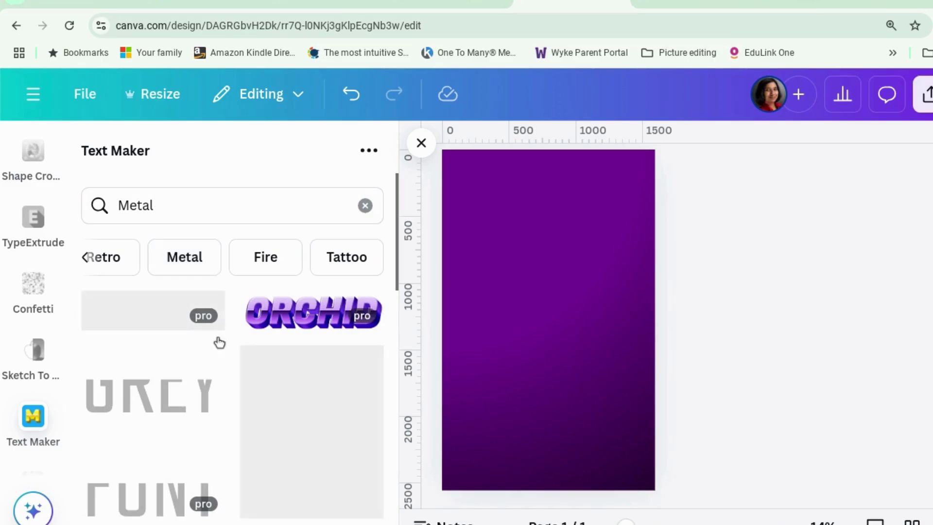
scroll(269, 400, down, 1)
scroll(269, 400, down, 5)
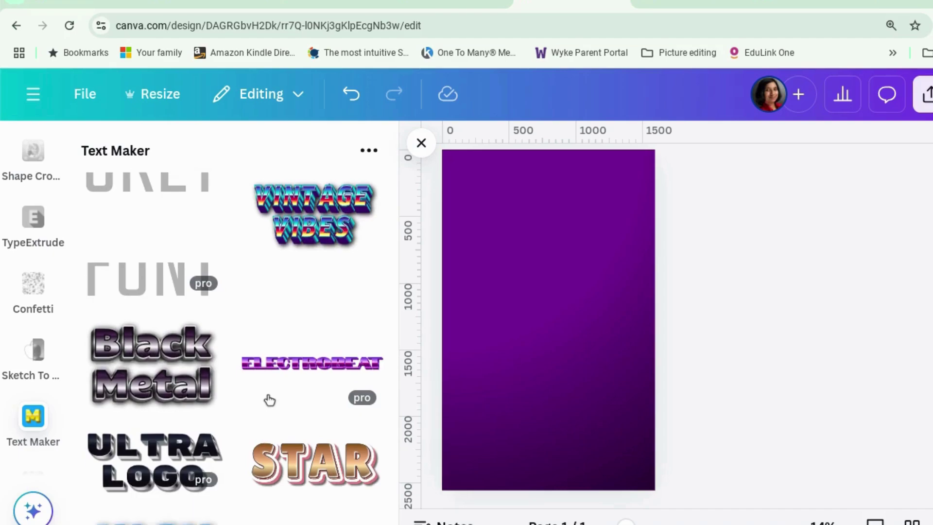
scroll(238, 319, up, 5)
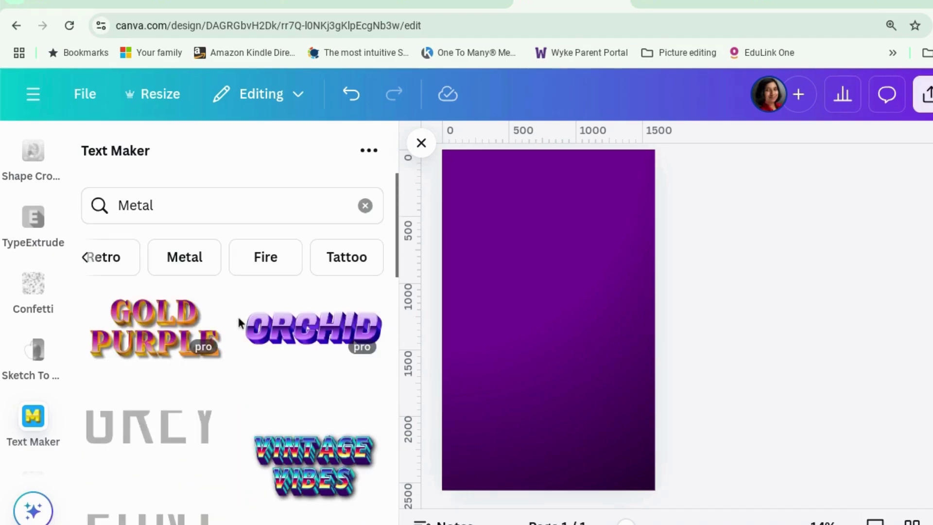
Filter the presets by Gold and choose the Gelato text style
click(86, 257)
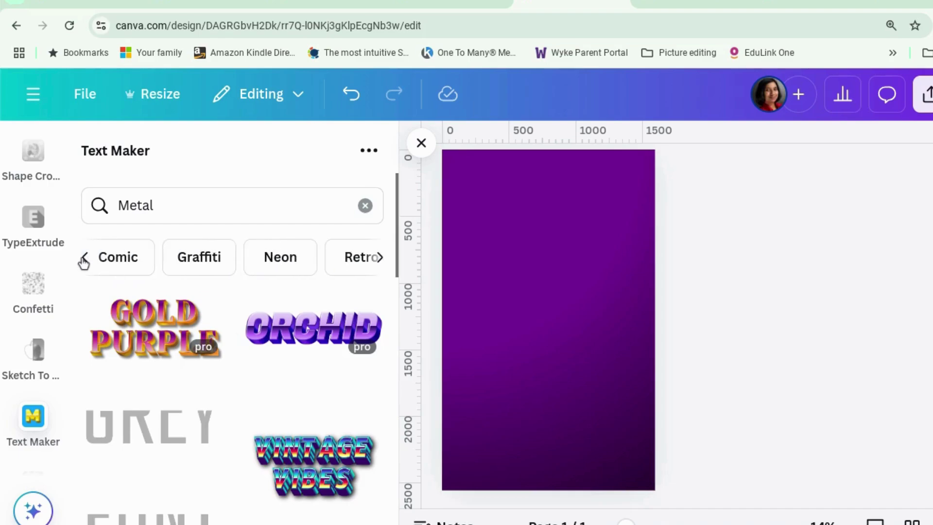
click(86, 258)
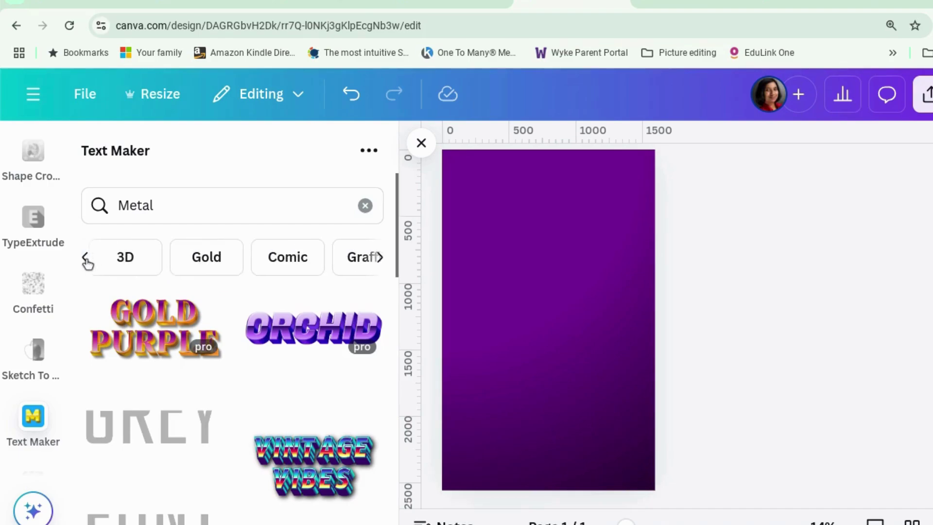
click(205, 271)
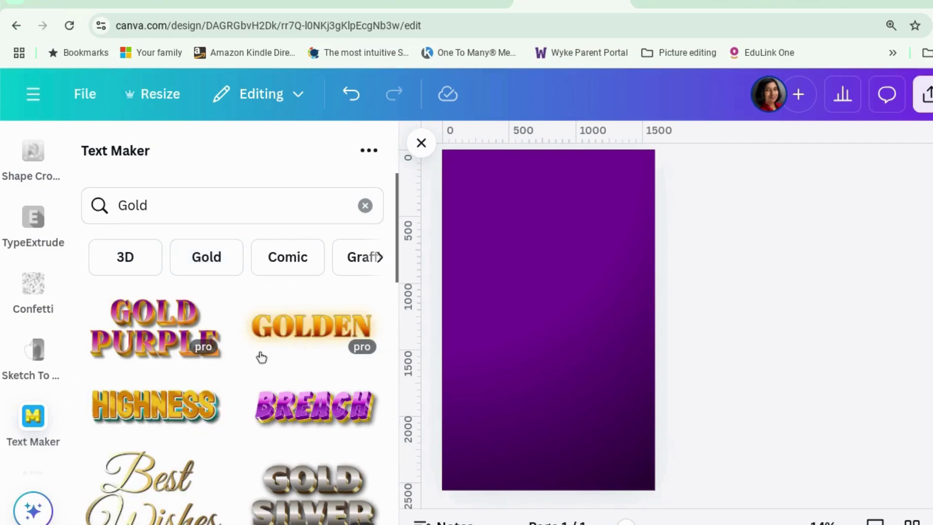
scroll(180, 423, down, 2)
scroll(189, 424, down, 4)
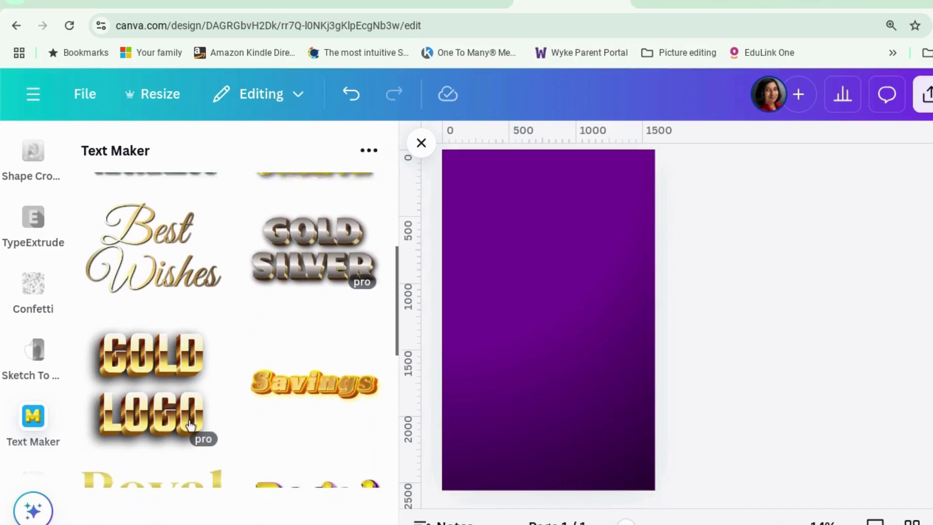
scroll(189, 425, down, 1)
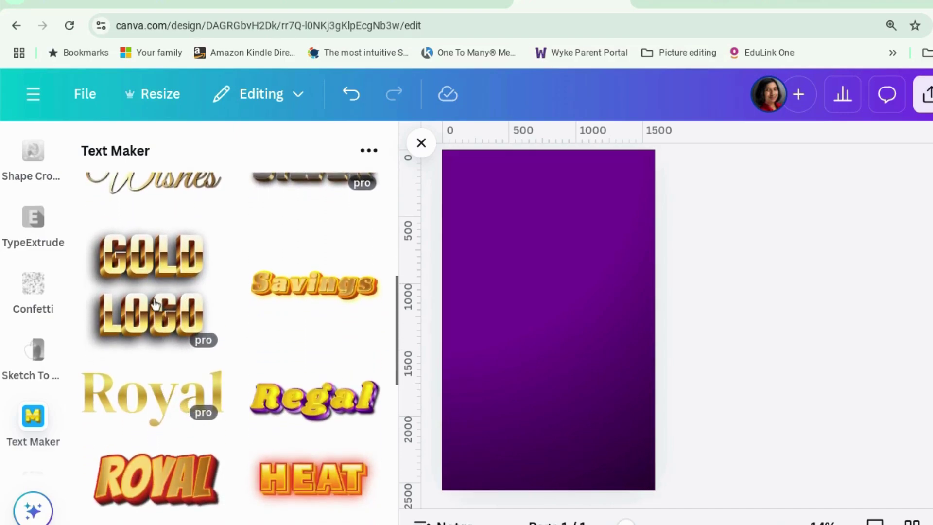
scroll(161, 307, down, 4)
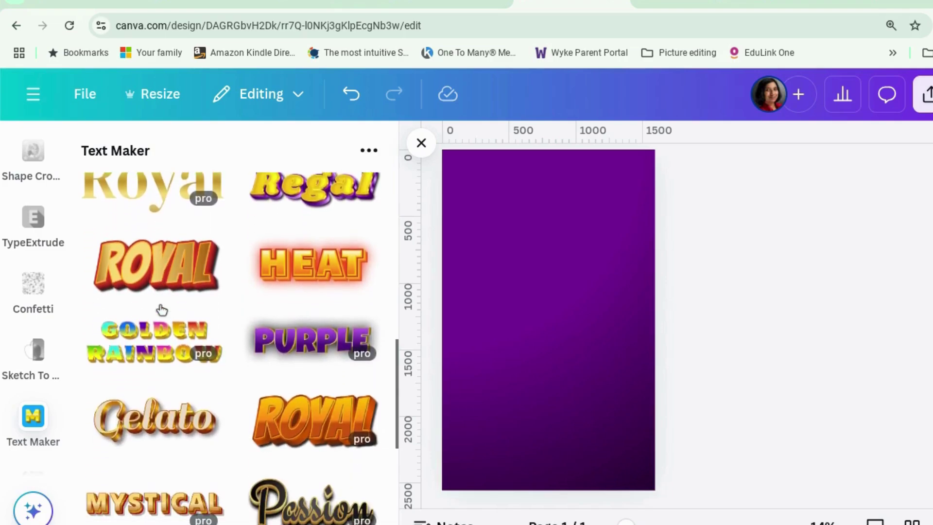
scroll(162, 309, down, 1)
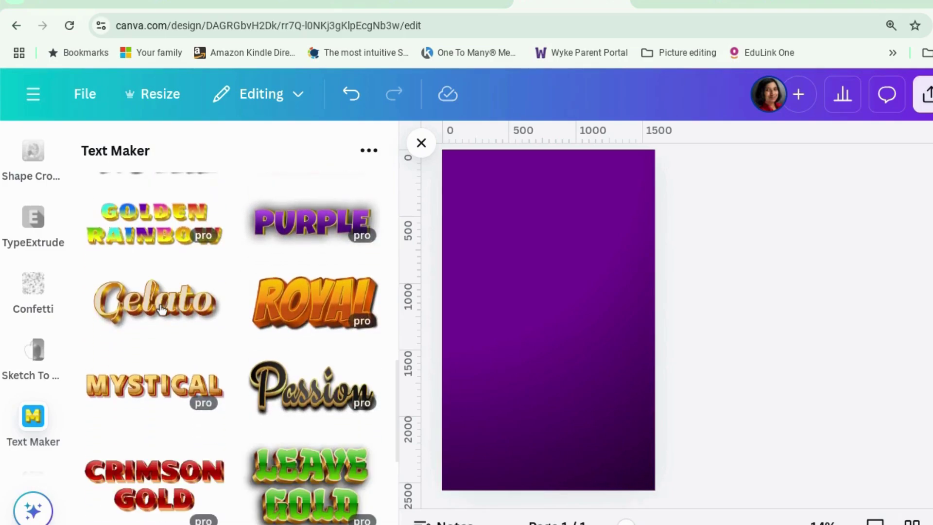
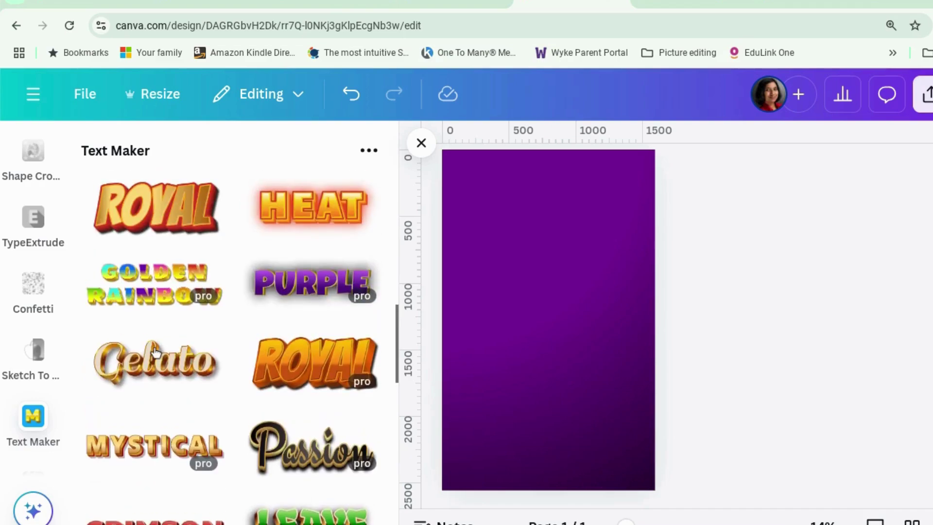
click(156, 354)
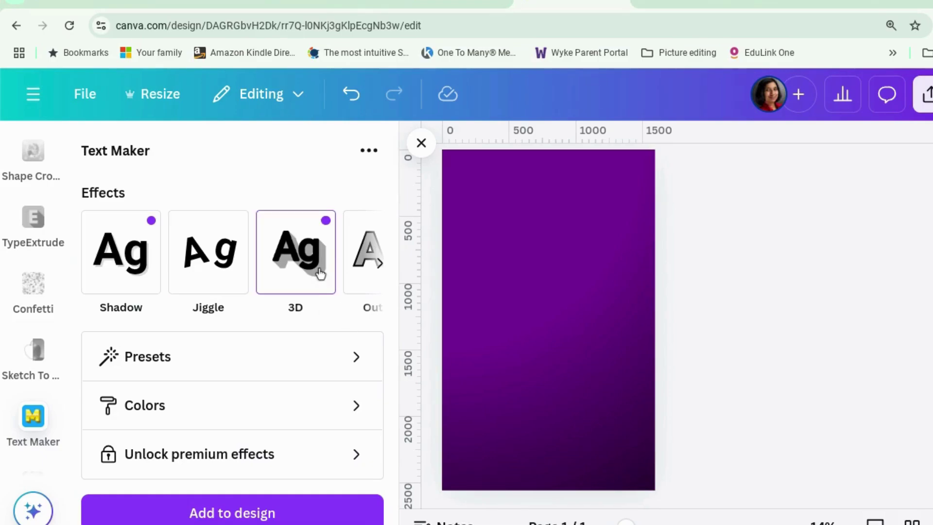
Look over the style's effects and the preset list, and return to the Gelato text settings
click(377, 265)
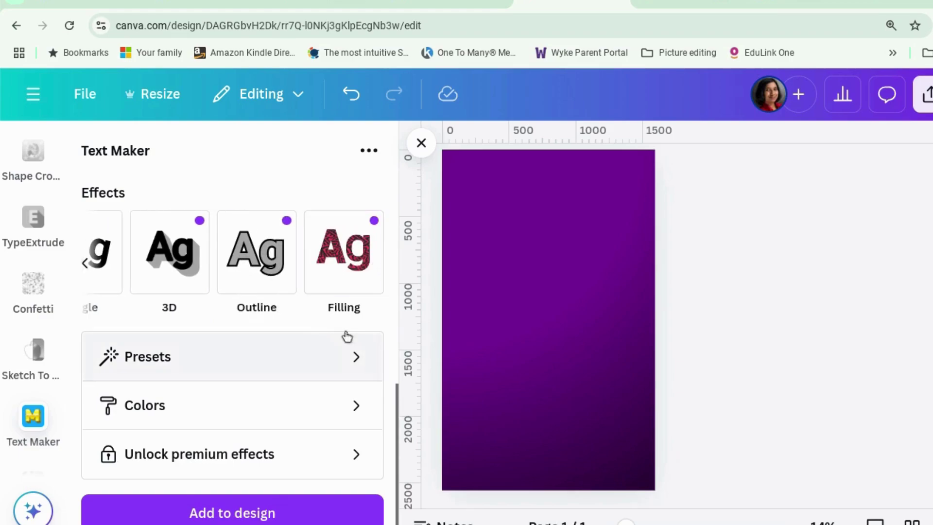
click(313, 360)
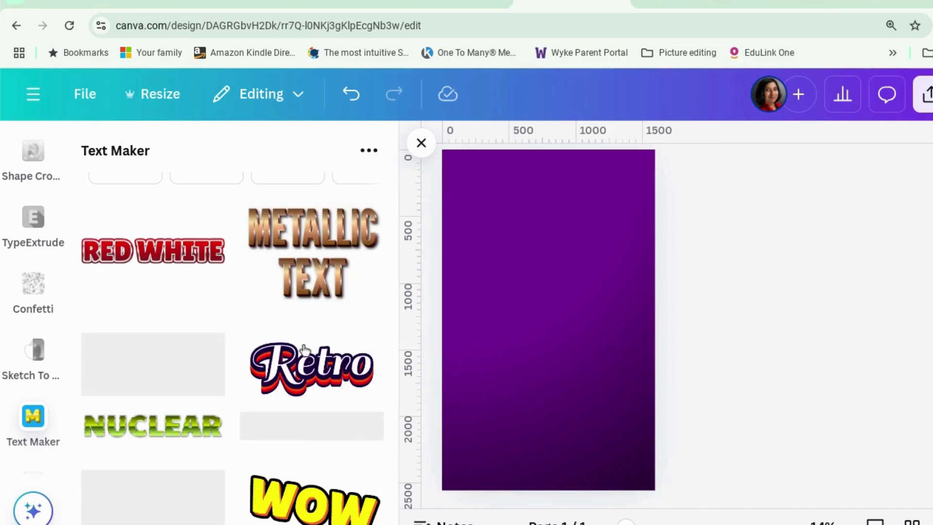
scroll(311, 402, up, 3)
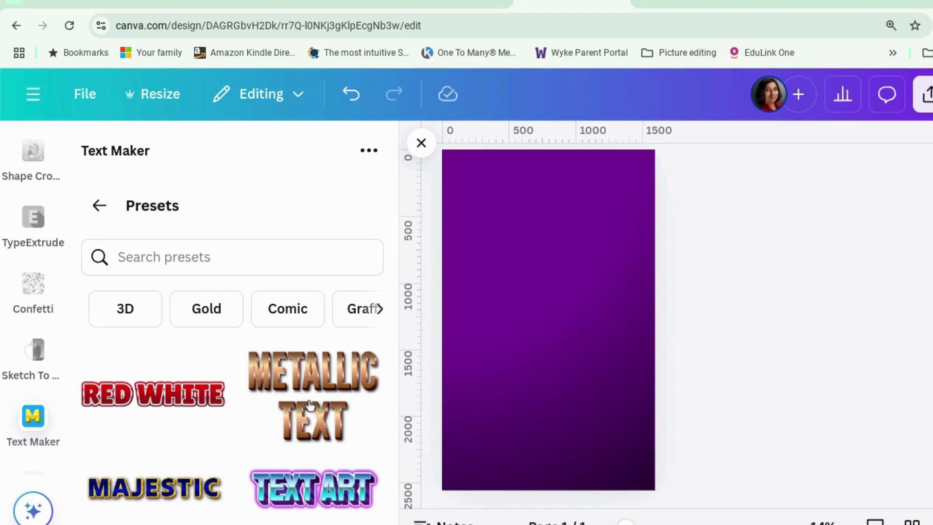
click(98, 207)
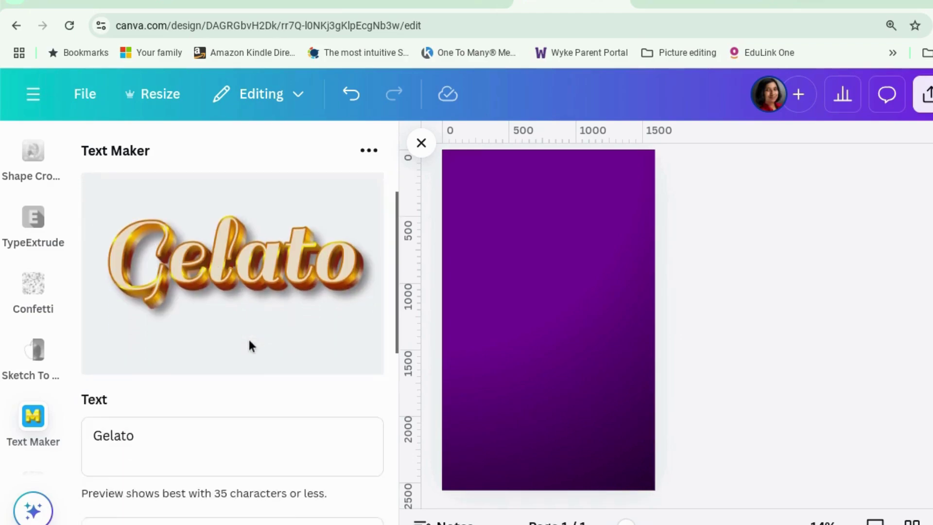
Replace the sample text "Gelato" with "Shine"
scroll(248, 345, down, 1)
drag(175, 381, 75, 375)
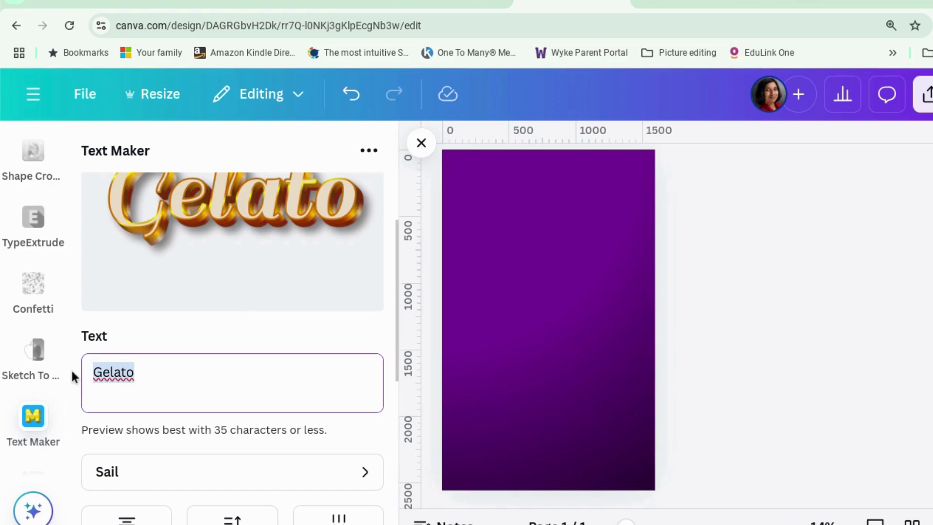
text(Sh)
key(BackSpace)
text(l)
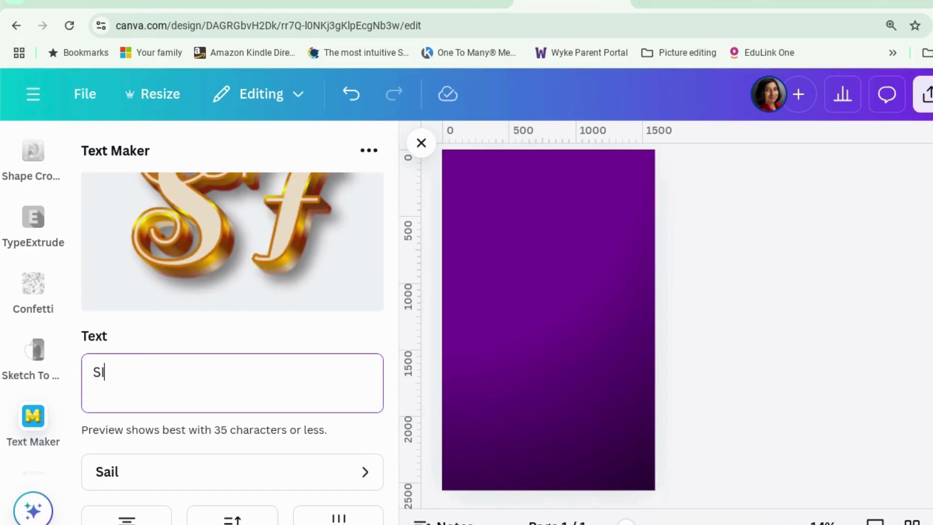
key(BackSpace)
text(hine)
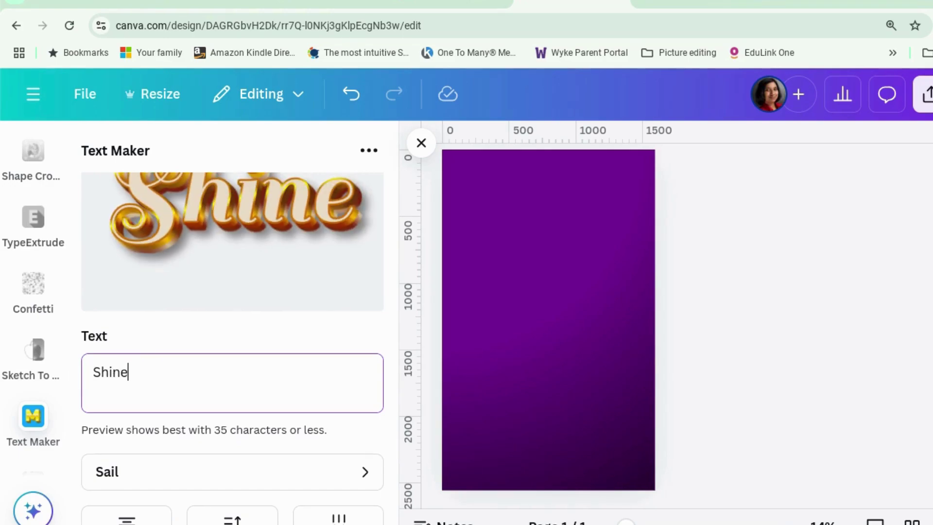
Change the font of the "Shine" text to Poiret One
scroll(268, 404, down, 2)
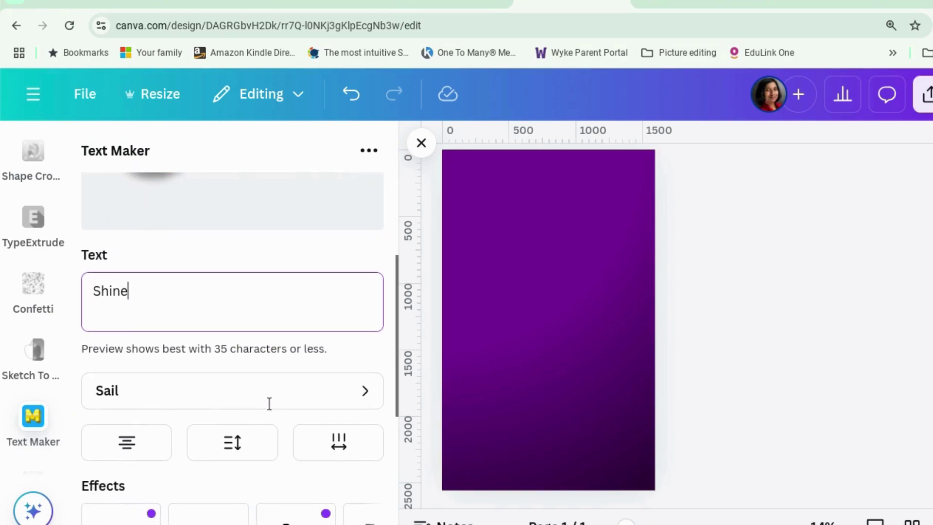
scroll(273, 398, down, 1)
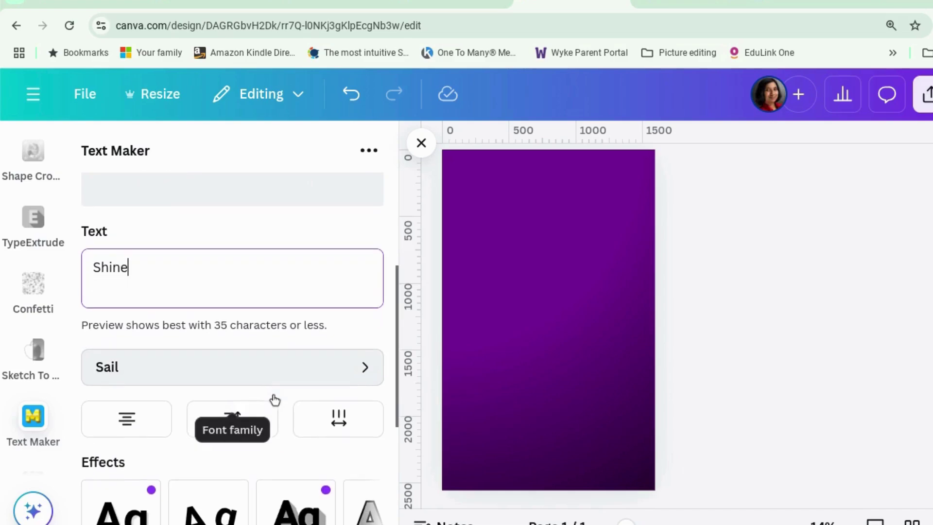
click(281, 384)
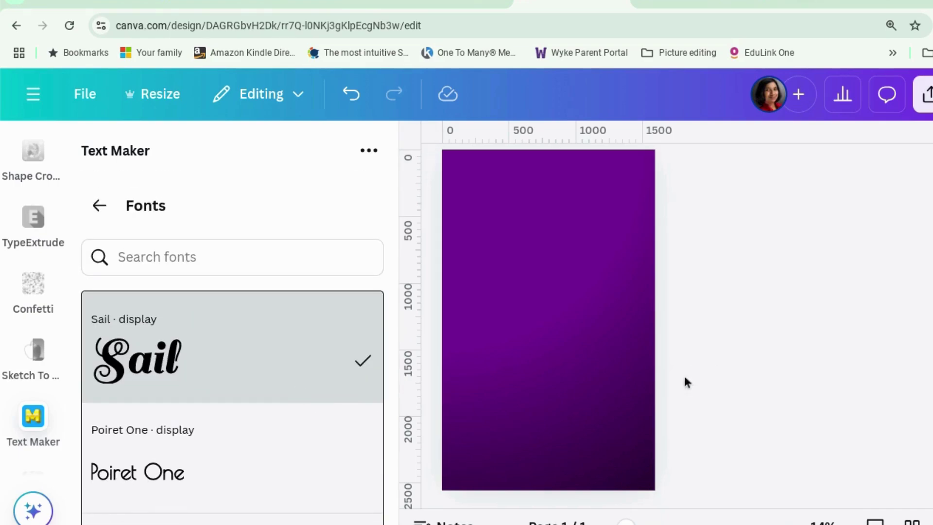
scroll(304, 471, down, 2)
scroll(303, 471, down, 3)
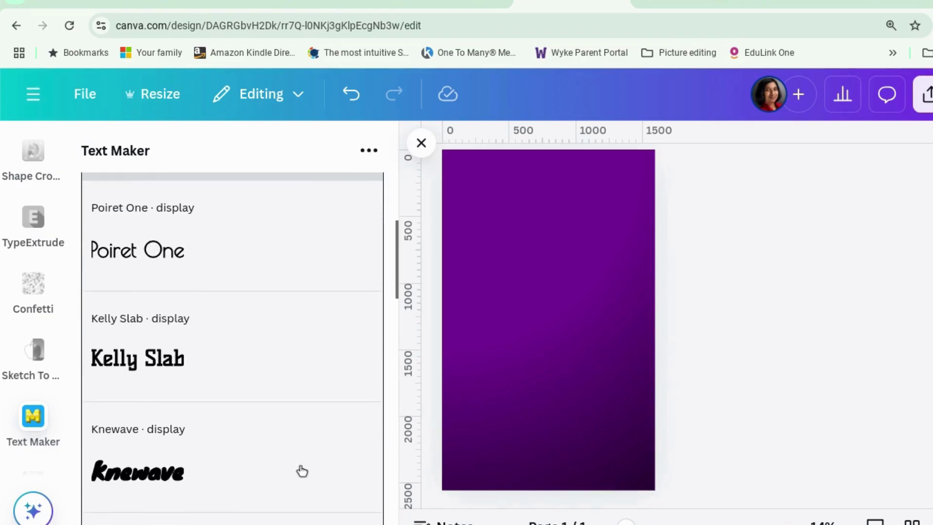
scroll(296, 460, up, 4)
click(291, 450)
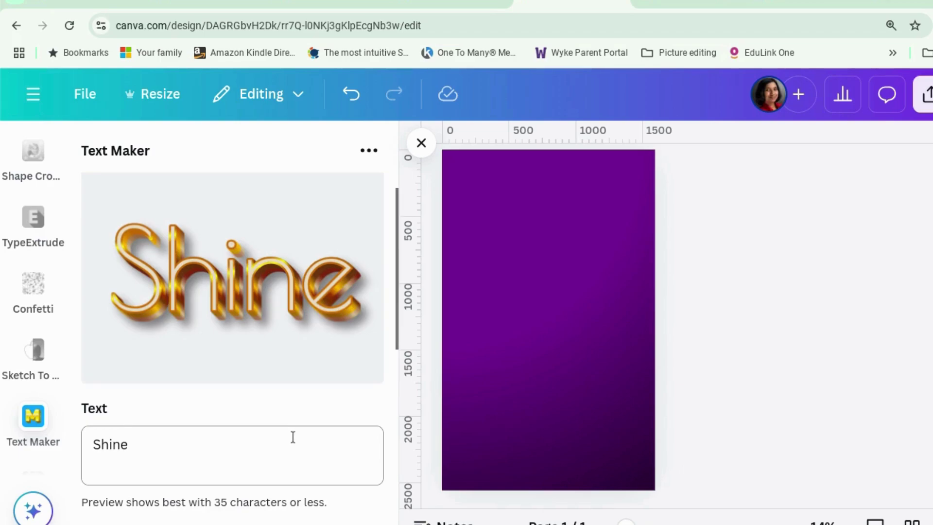
Set the letter spacing of the "Shine" text to 0.08
scroll(293, 437, down, 3)
scroll(293, 437, down, 5)
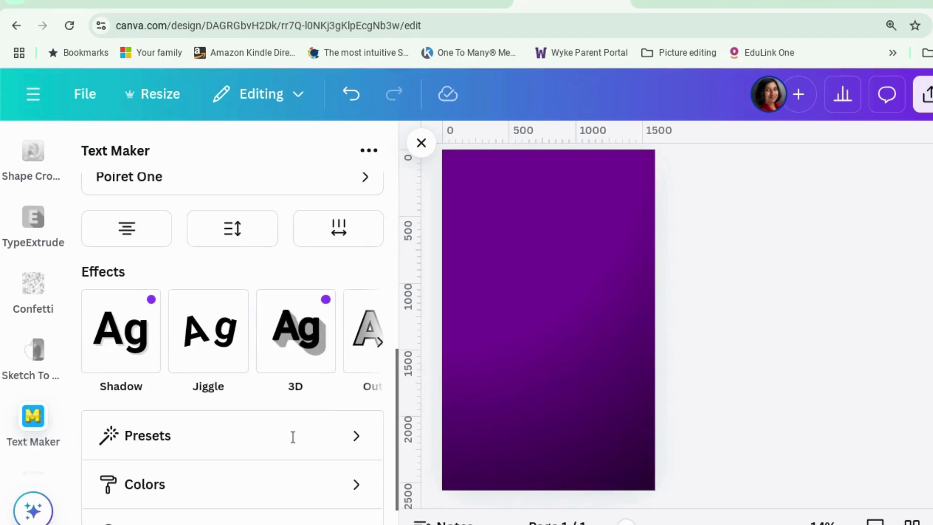
scroll(293, 437, up, 1)
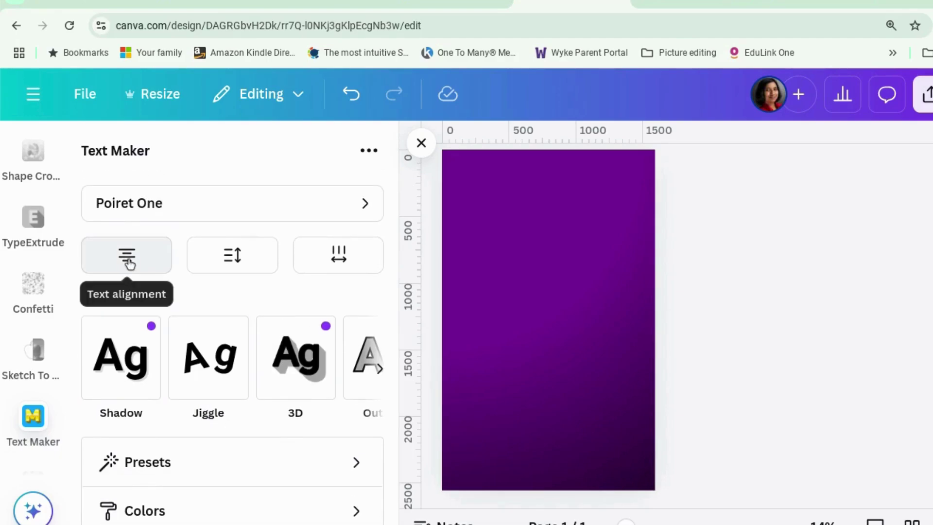
scroll(232, 248, up, 4)
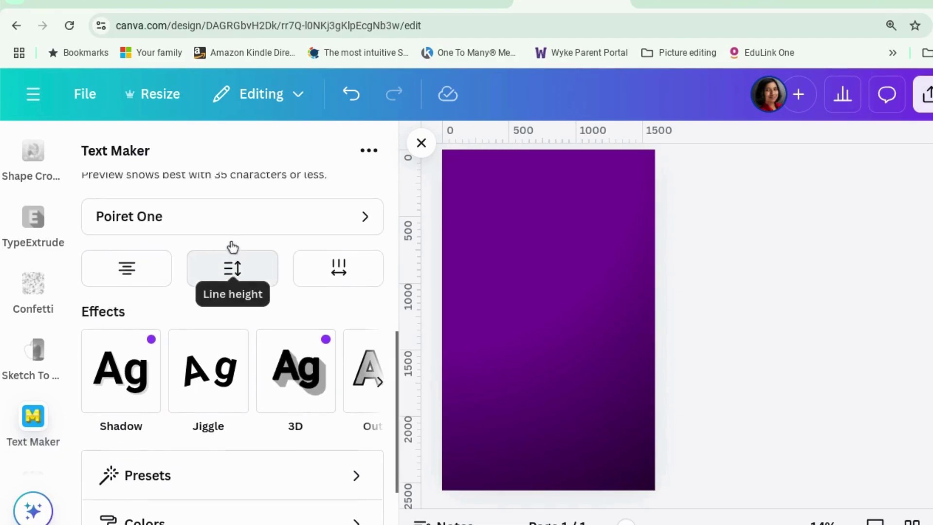
scroll(233, 248, up, 2)
scroll(233, 248, down, 1)
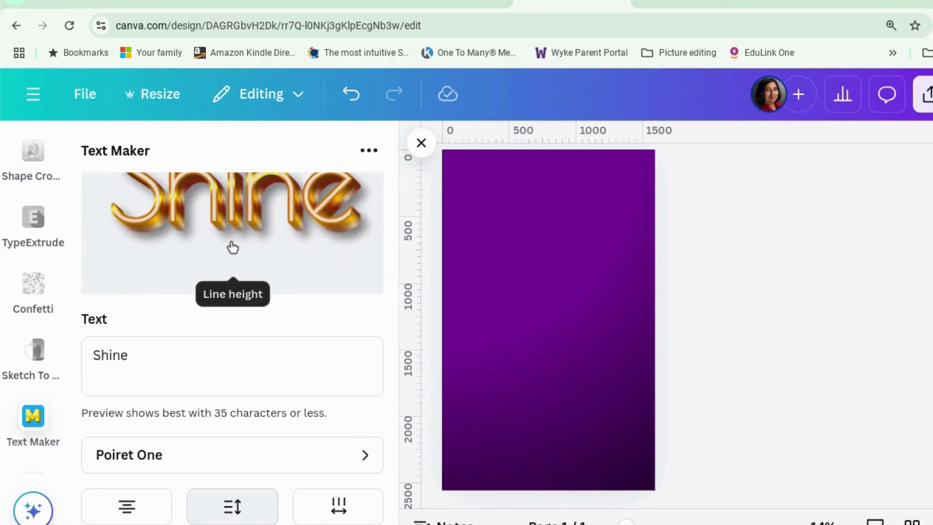
scroll(301, 287, down, 2)
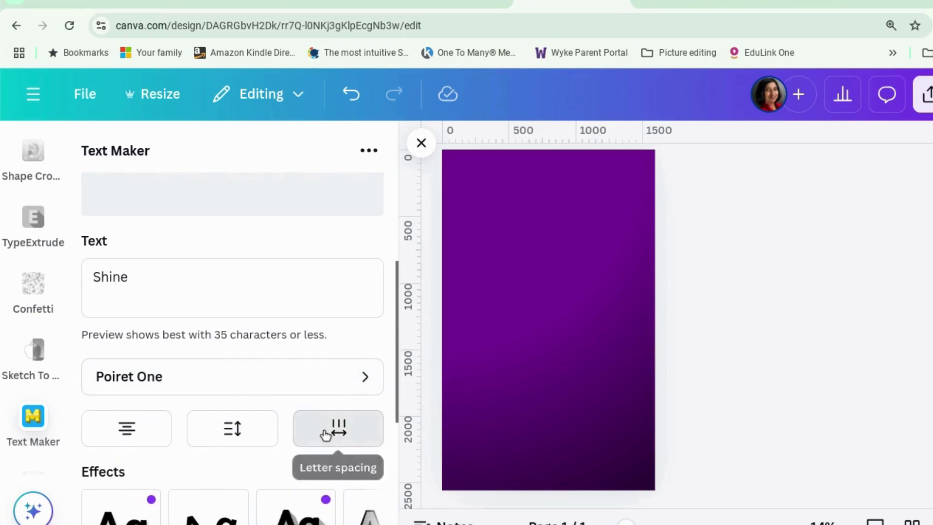
click(325, 434)
drag(217, 372, 225, 374)
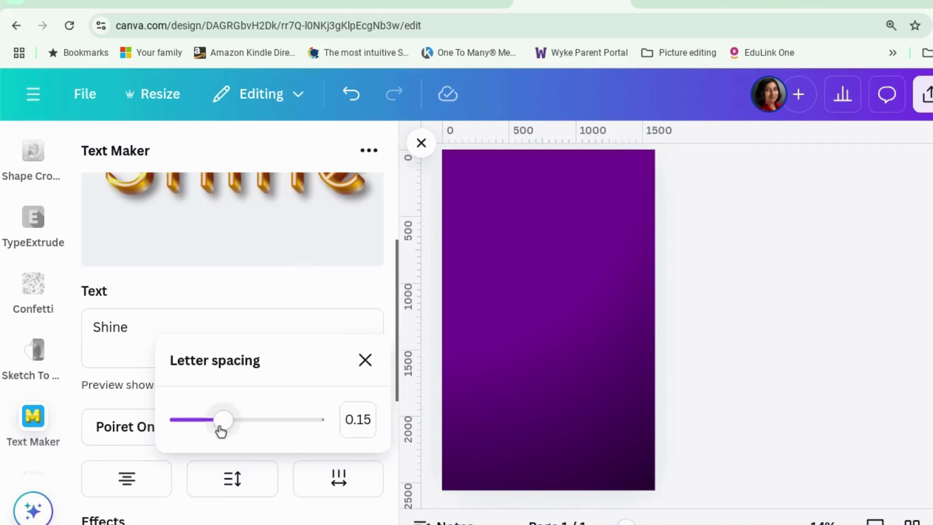
drag(223, 421, 218, 421)
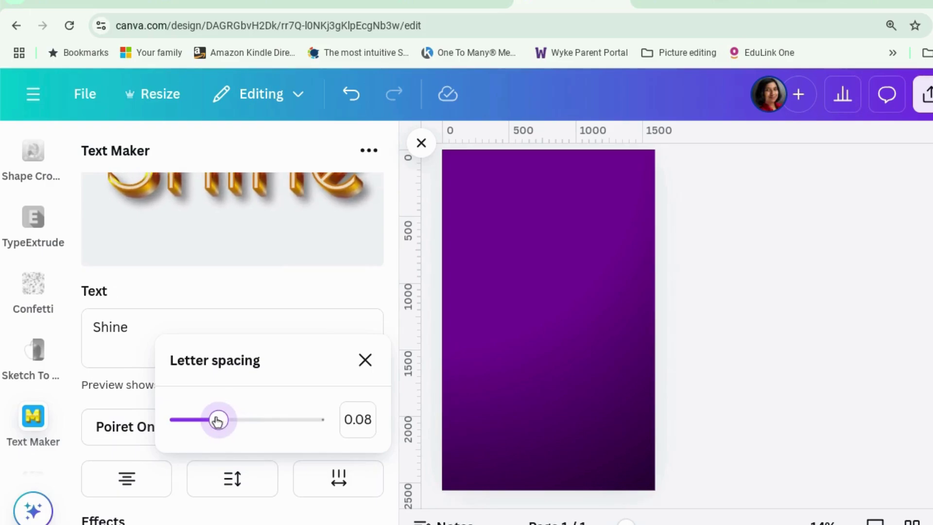
click(322, 289)
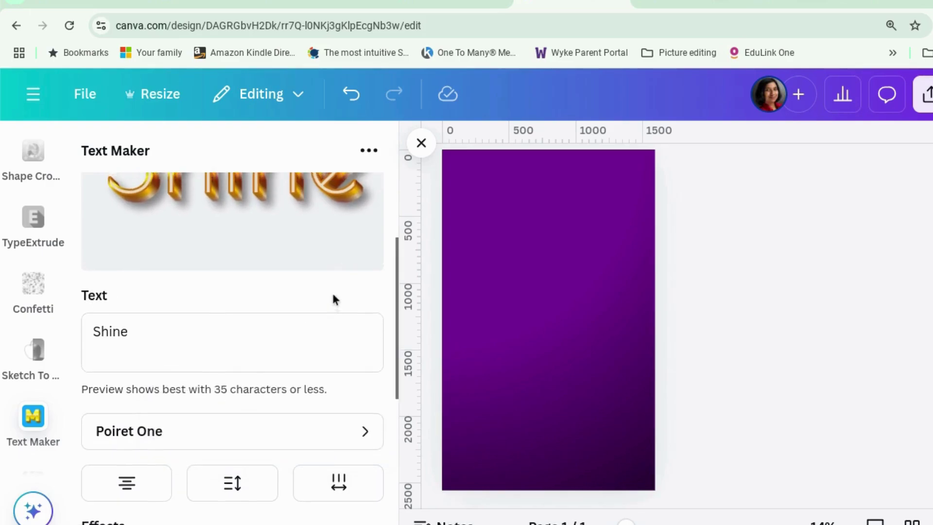
scroll(334, 297, down, 7)
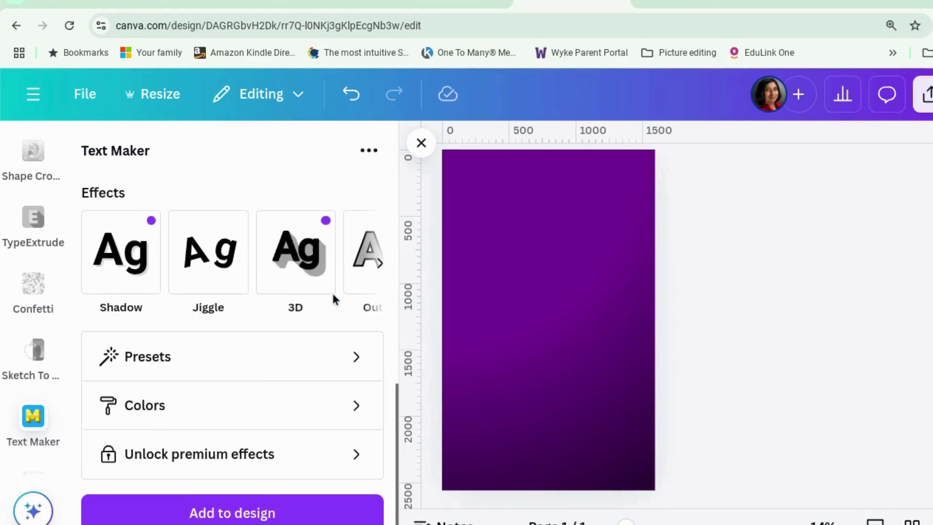
Add the gold "Shine" text to the design, enlarge it to nearly the page width and place it in the upper part of the page
click(212, 516)
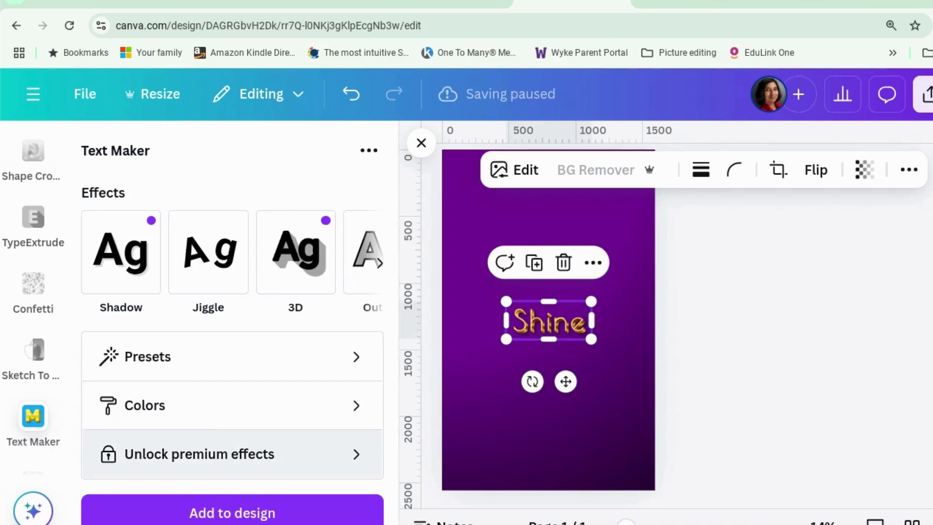
drag(506, 301, 429, 267)
drag(596, 342, 638, 358)
drag(585, 346, 590, 255)
click(742, 318)
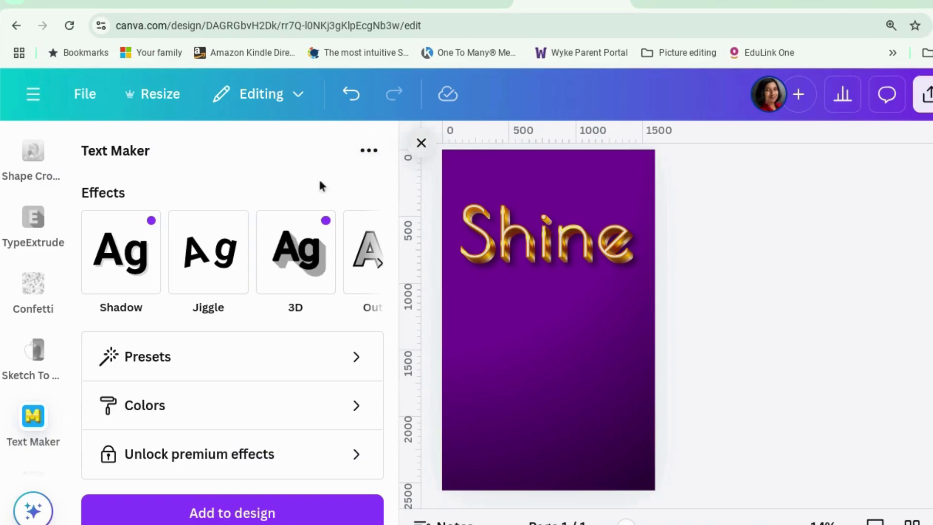
Search the elements library for "sparkle" and look through the photo results
click(19, 312)
scroll(20, 313, up, 10)
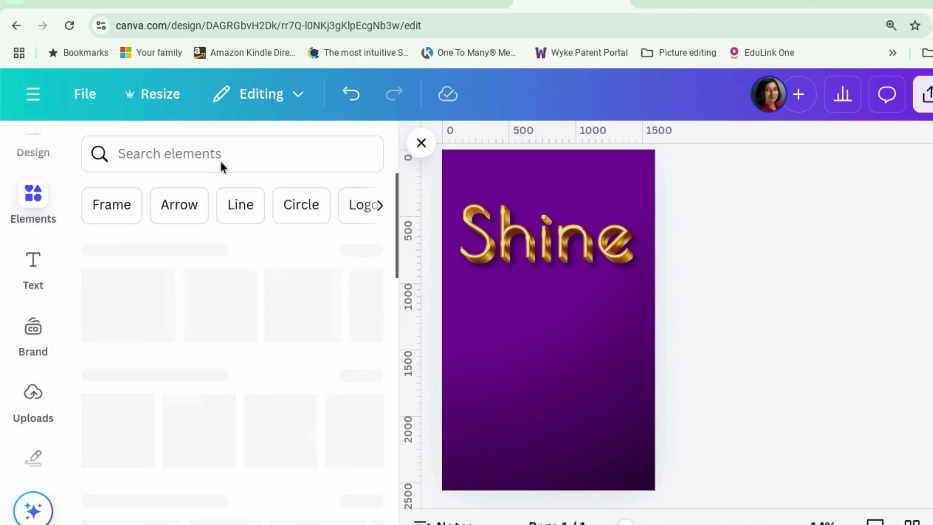
click(225, 155)
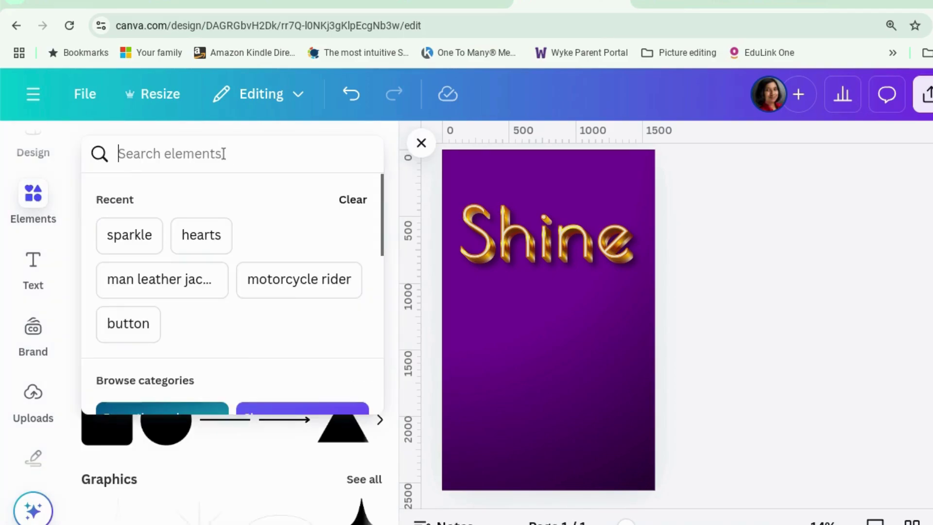
click(132, 236)
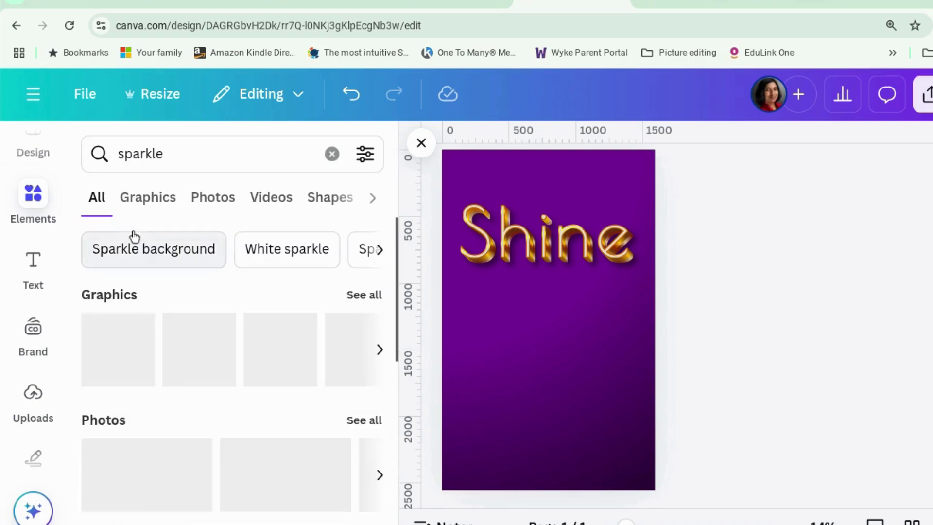
scroll(263, 386, down, 2)
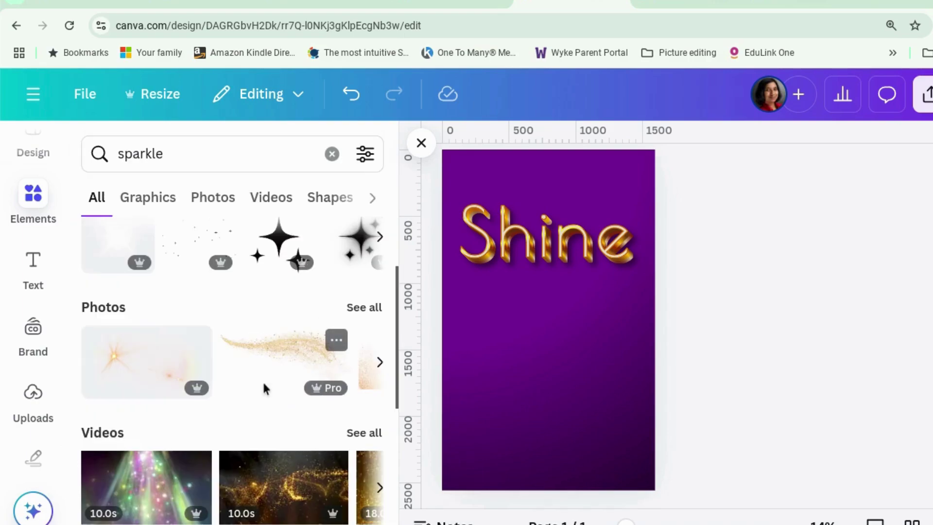
click(354, 312)
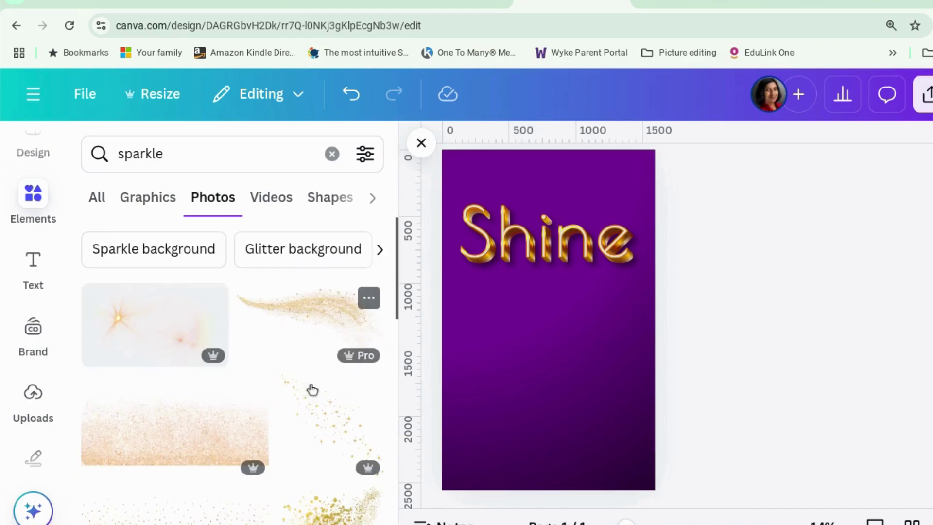
scroll(258, 483, down, 2)
scroll(261, 482, down, 1)
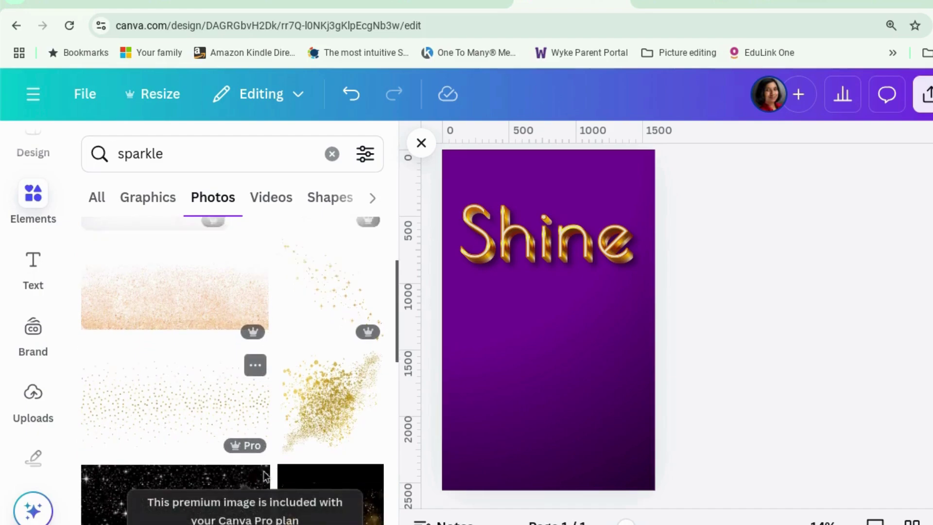
scroll(265, 471, up, 3)
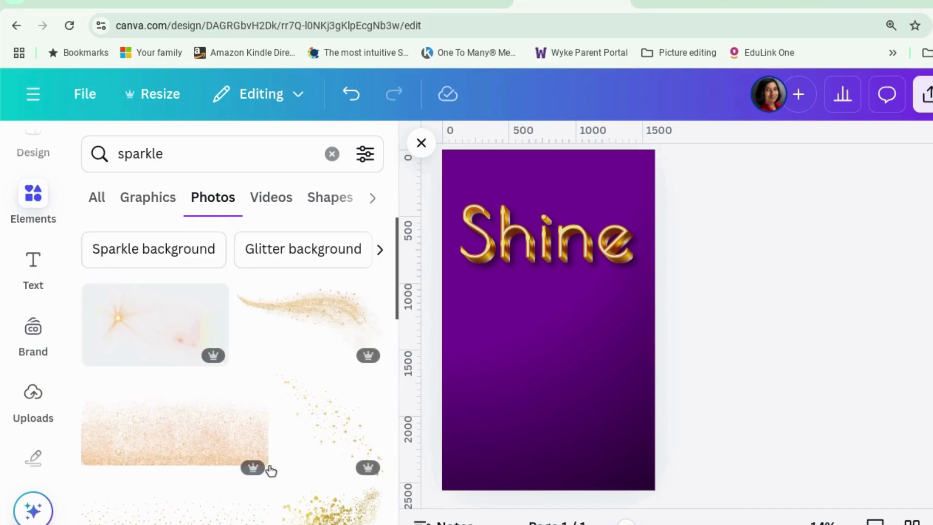
Add the glowing pale-gold eight-pointed starburst from the sparkle graphics to the page
click(160, 197)
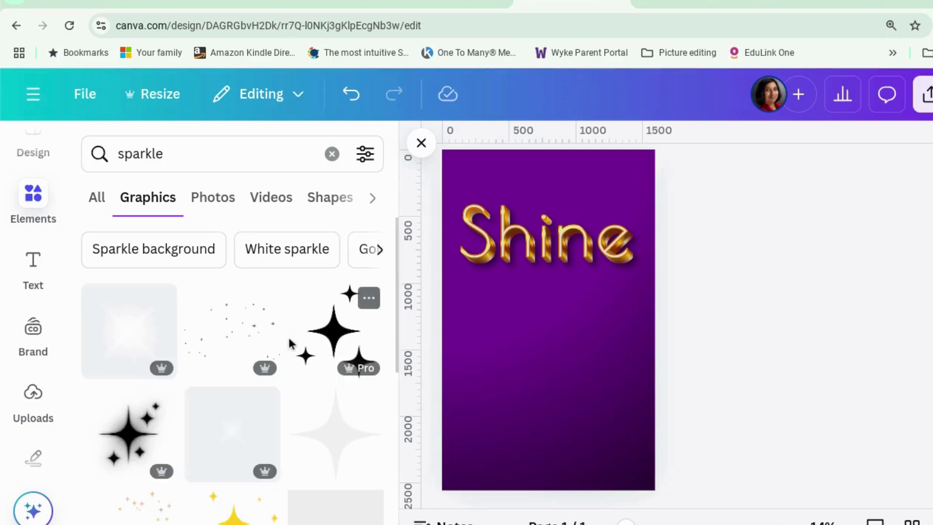
scroll(290, 344, down, 3)
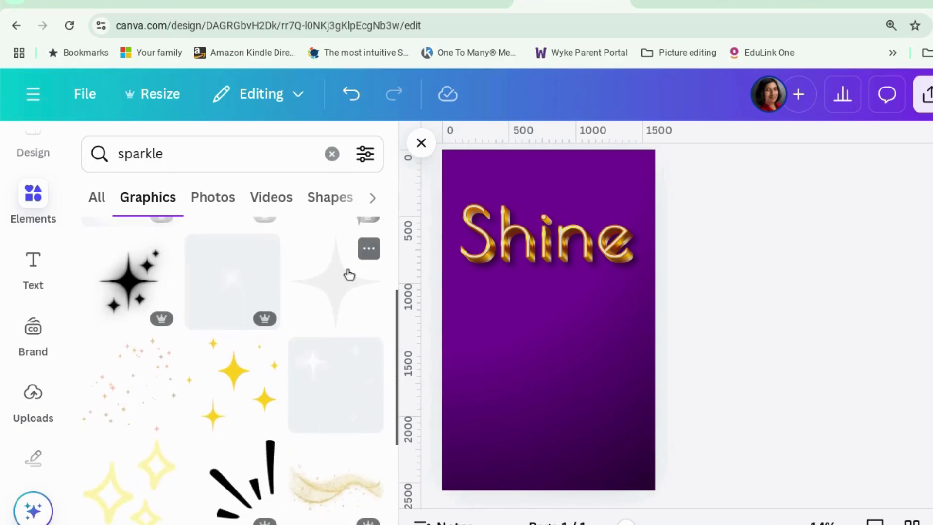
scroll(348, 275, down, 4)
scroll(348, 275, down, 2)
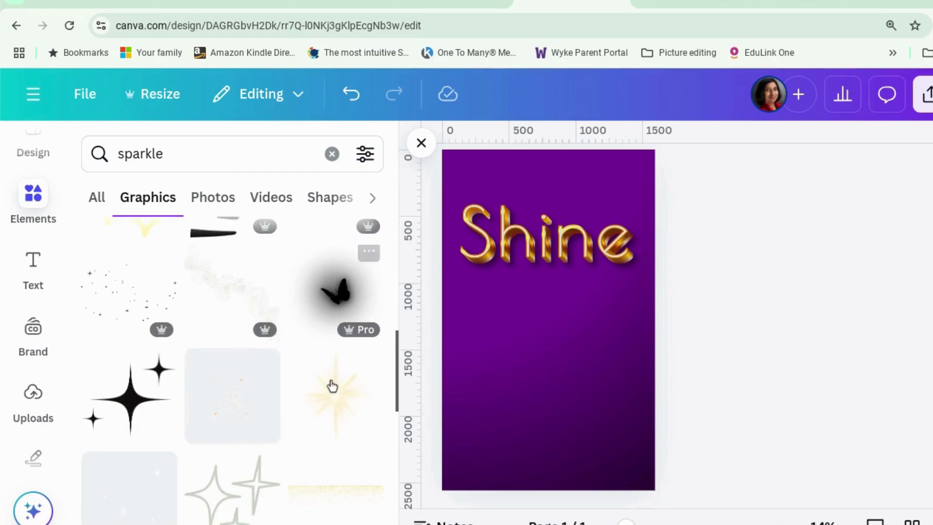
click(335, 387)
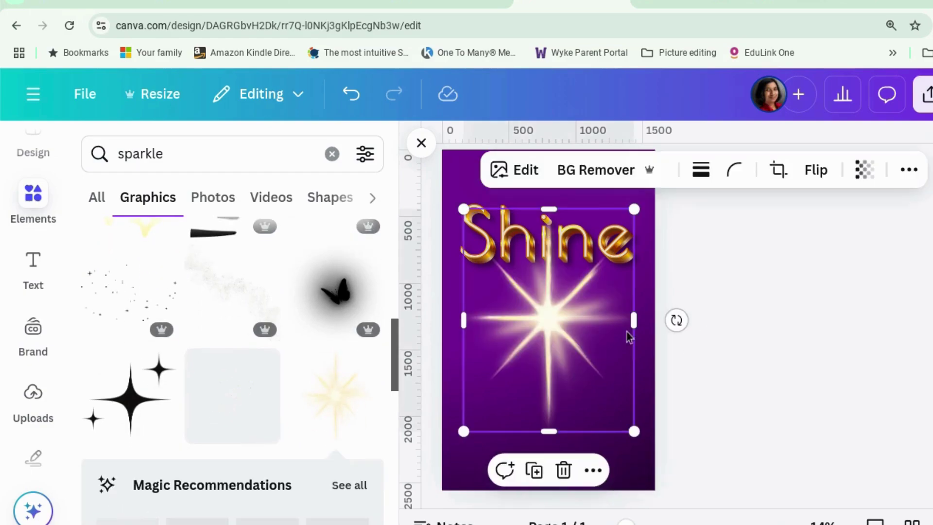
Shrink the starburst to a tiny sparkle and place it on the top end of the letter "h"
drag(634, 209, 504, 412)
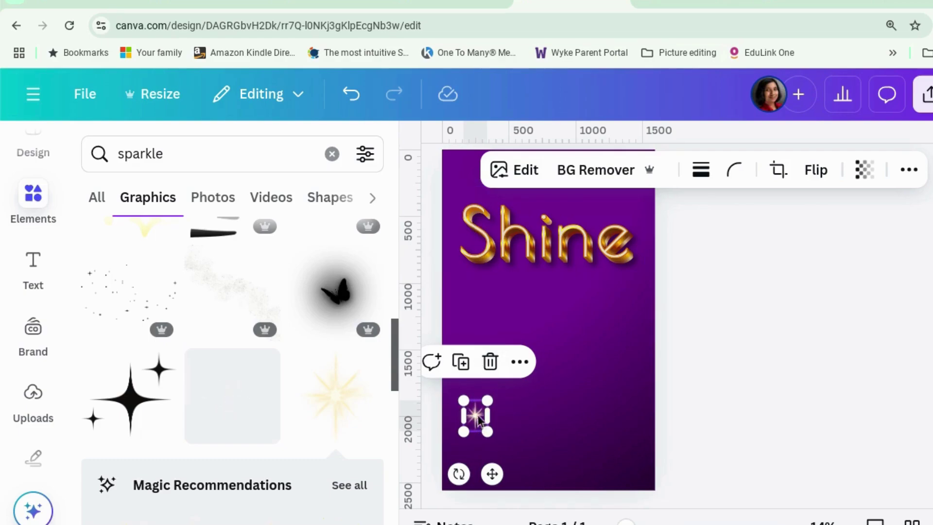
drag(479, 419, 502, 214)
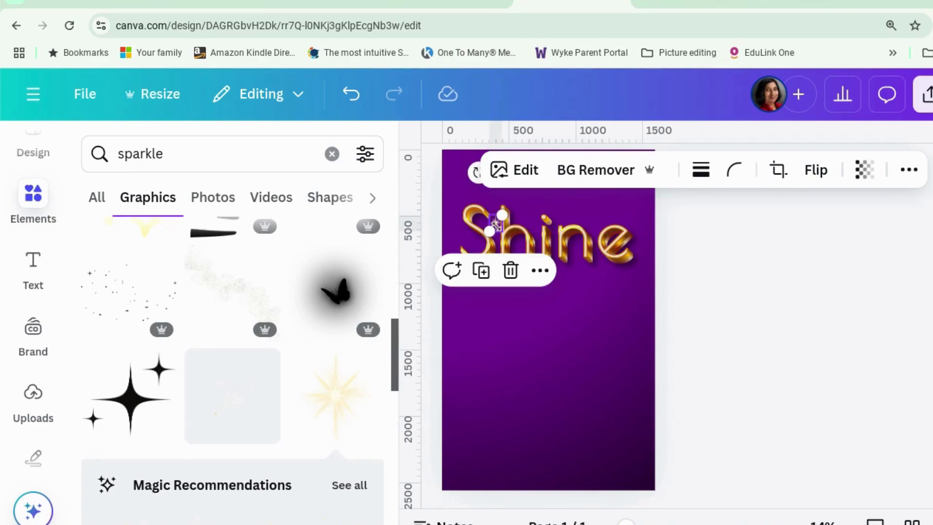
click(509, 250)
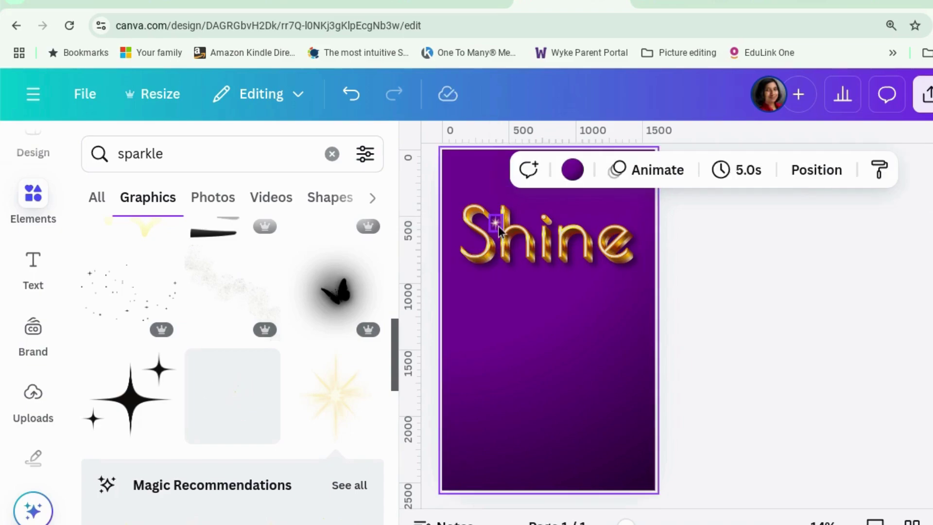
drag(499, 230, 506, 221)
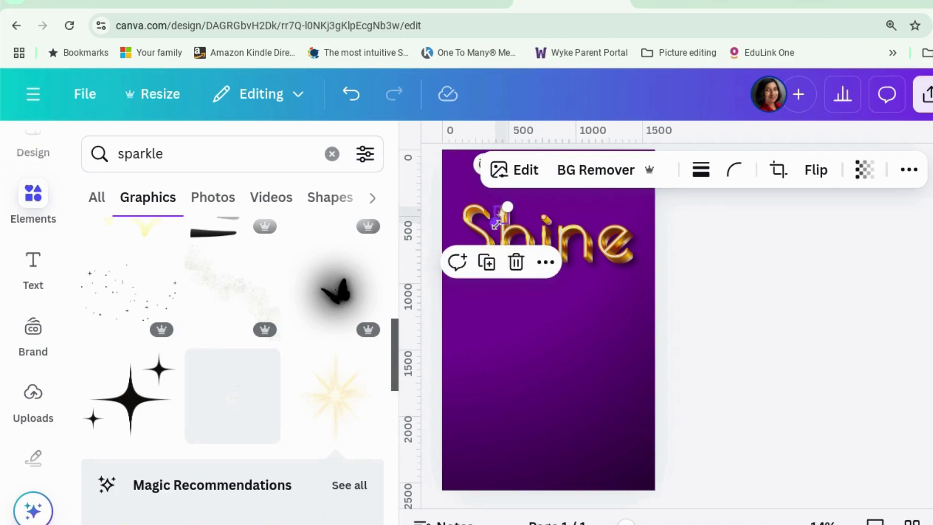
click(508, 322)
Duplicate the sparkle on the "h" and place the copy on the upper-left curve of the "S"
key(ctrl+z)
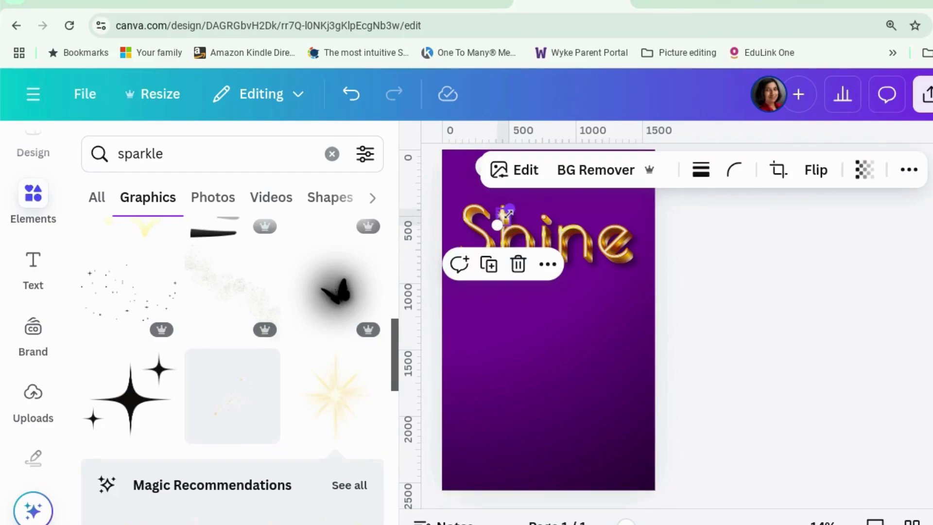
drag(508, 214, 468, 222)
click(544, 391)
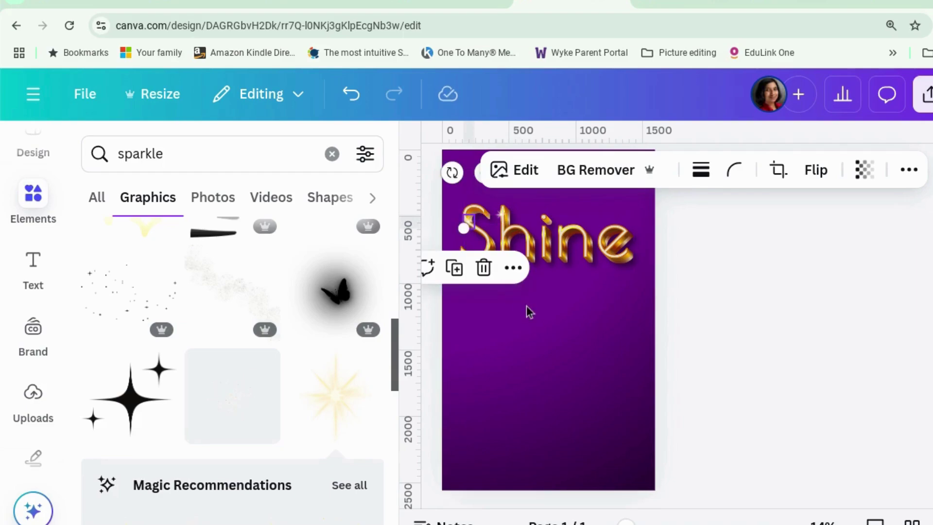
click(567, 346)
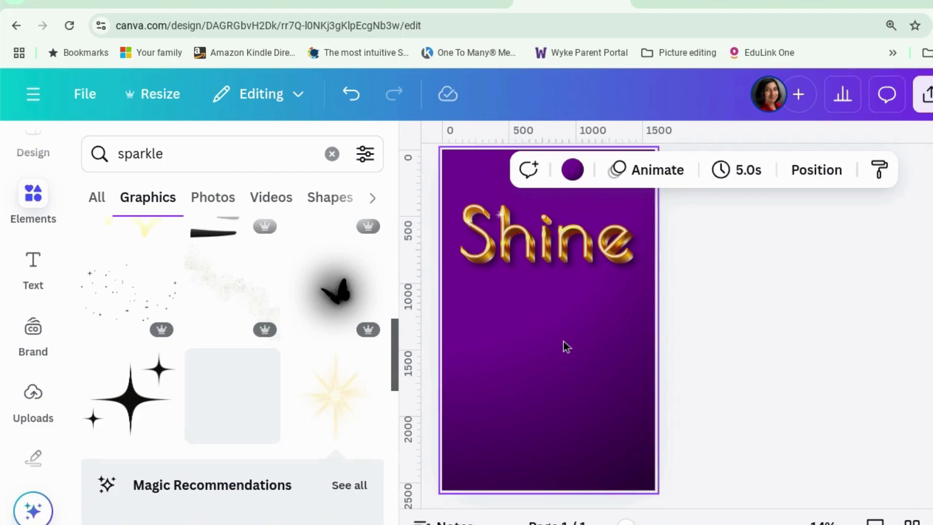
Enlarge the sparkle on the "S" slightly and rotate it a little
click(470, 224)
drag(463, 229, 464, 236)
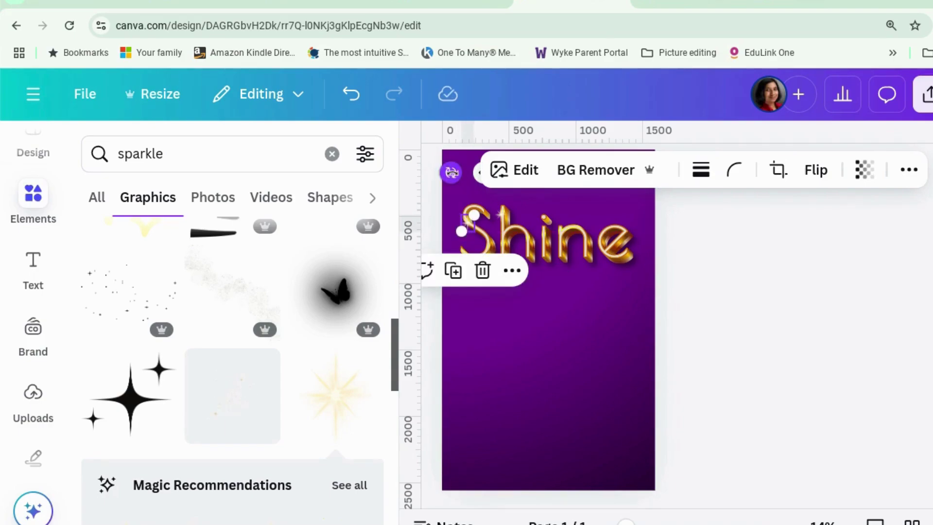
drag(452, 172, 474, 161)
click(513, 356)
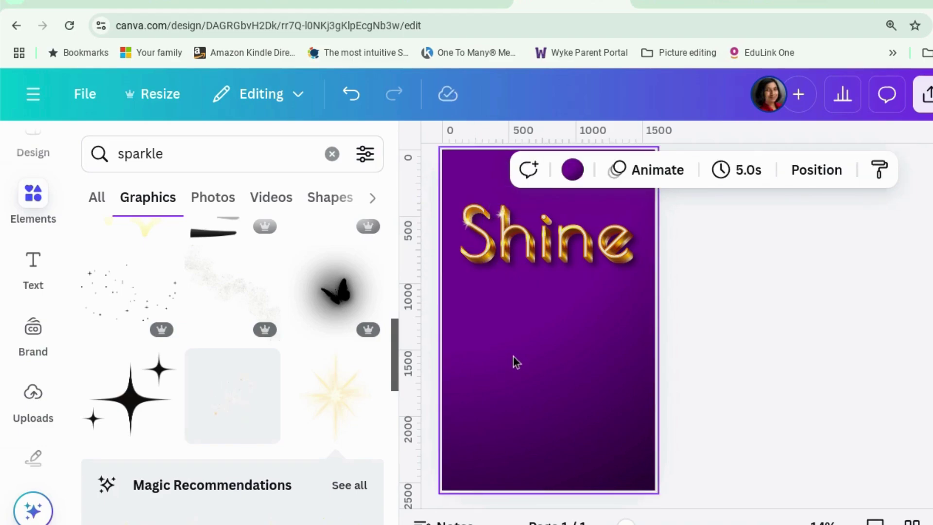
Rotate the sparkle on top of the "h" slightly
click(503, 219)
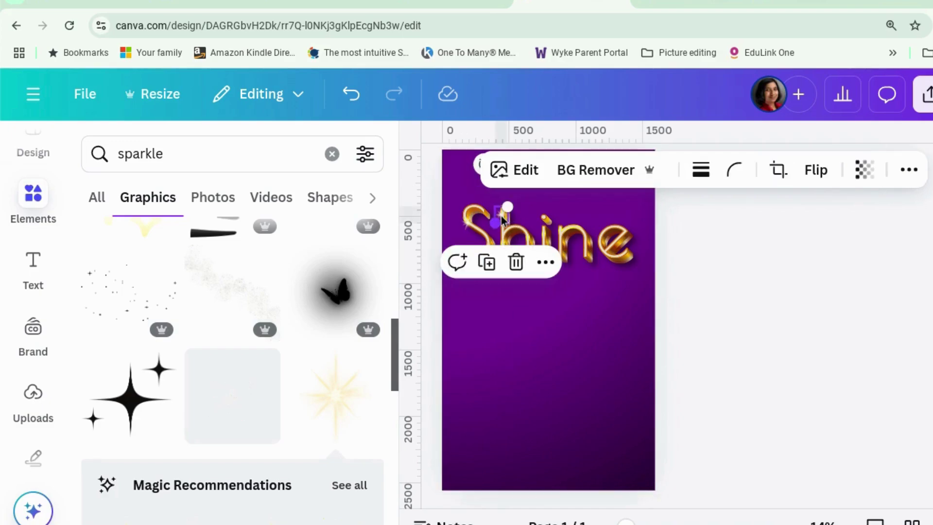
drag(481, 166, 500, 169)
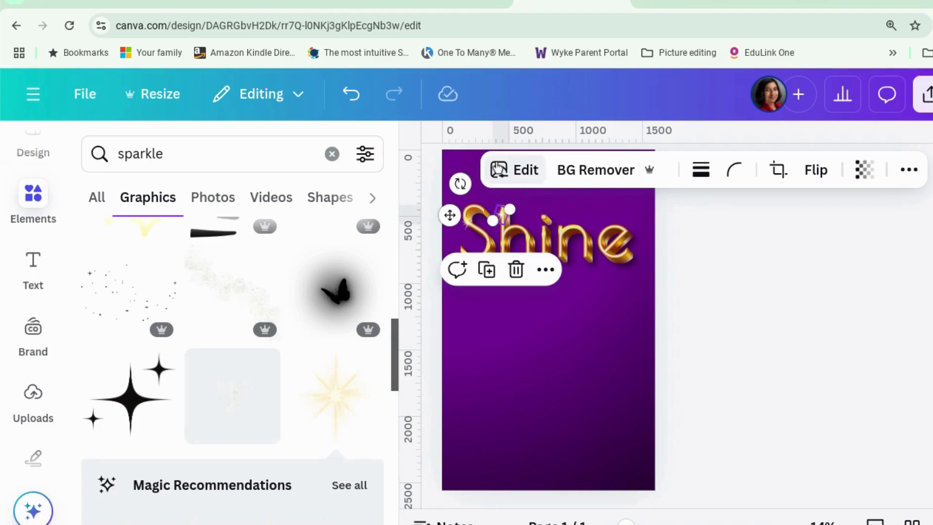
click(547, 389)
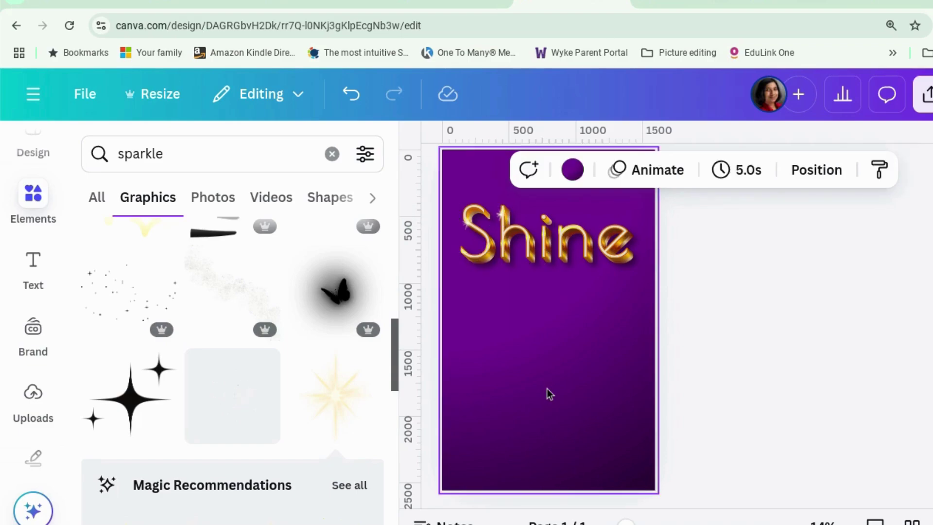
Duplicate the sparkle on the "h" and place the copy on the upper-right edge of the "e"
click(503, 222)
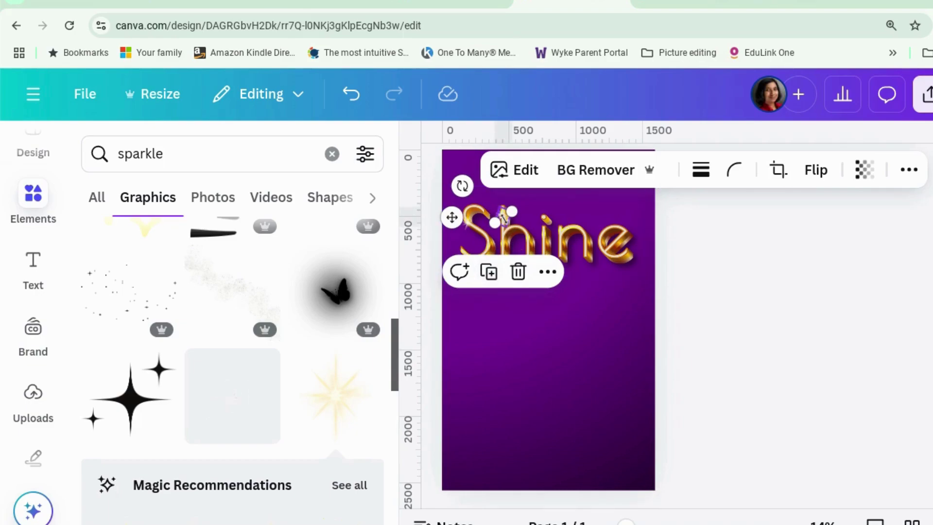
drag(504, 219, 575, 232)
click(554, 338)
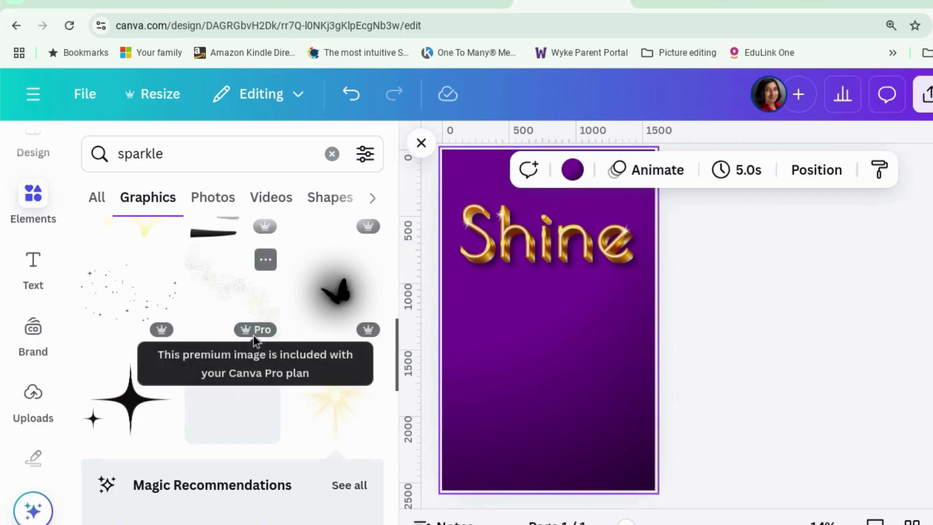
Clear the sparkle search, find the FontFrame app among the apps and open it
click(332, 155)
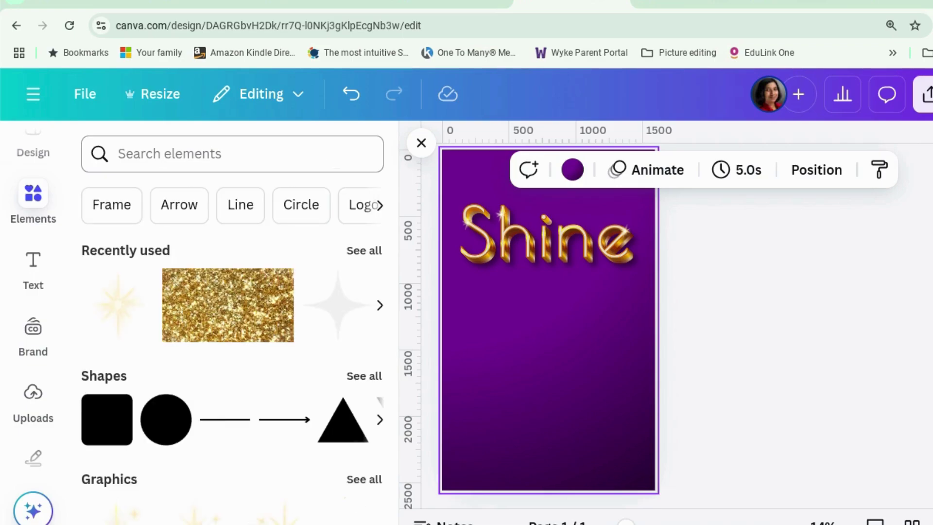
scroll(33, 258, down, 6)
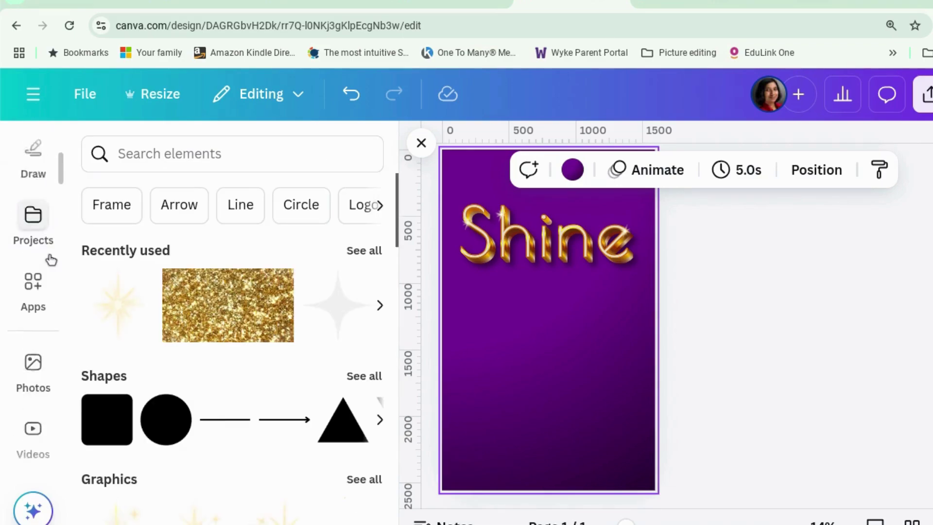
click(33, 249)
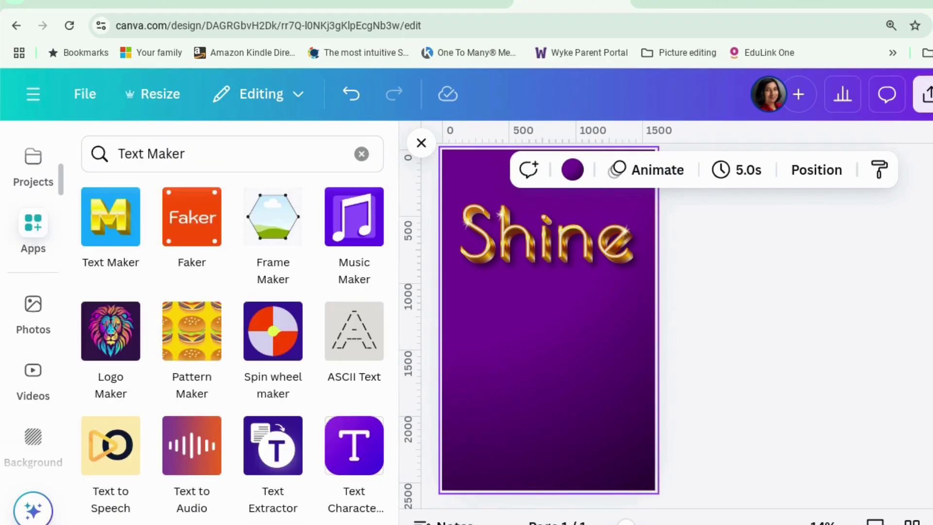
click(191, 155)
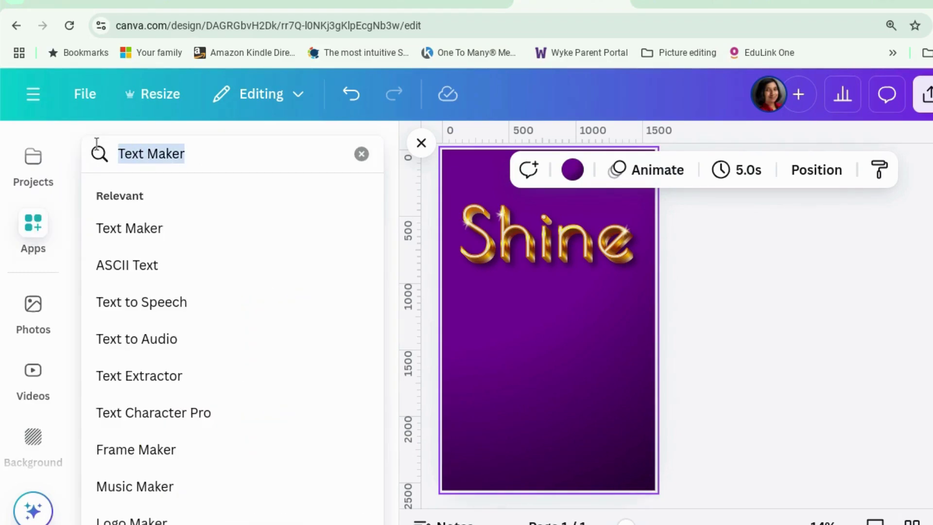
text(fni)
key(BackSpace)
text(o)
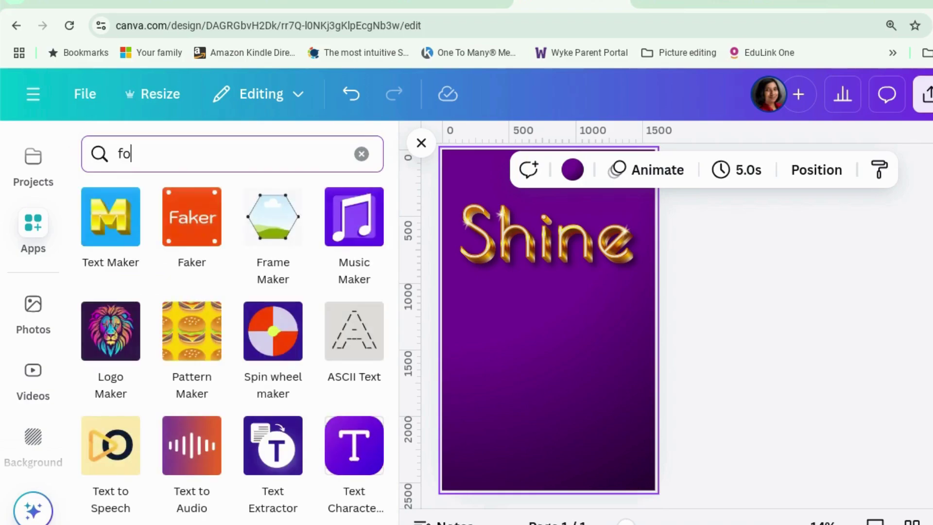
text(nt)
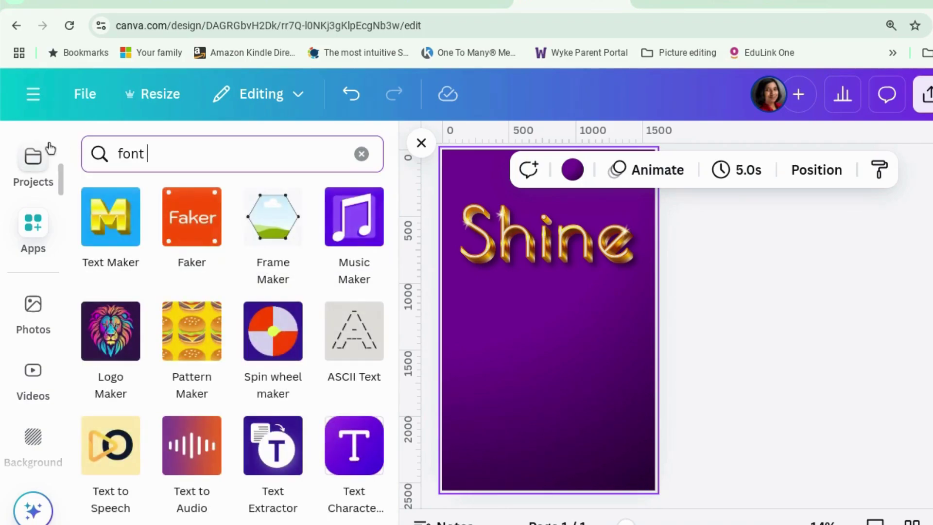
click(97, 228)
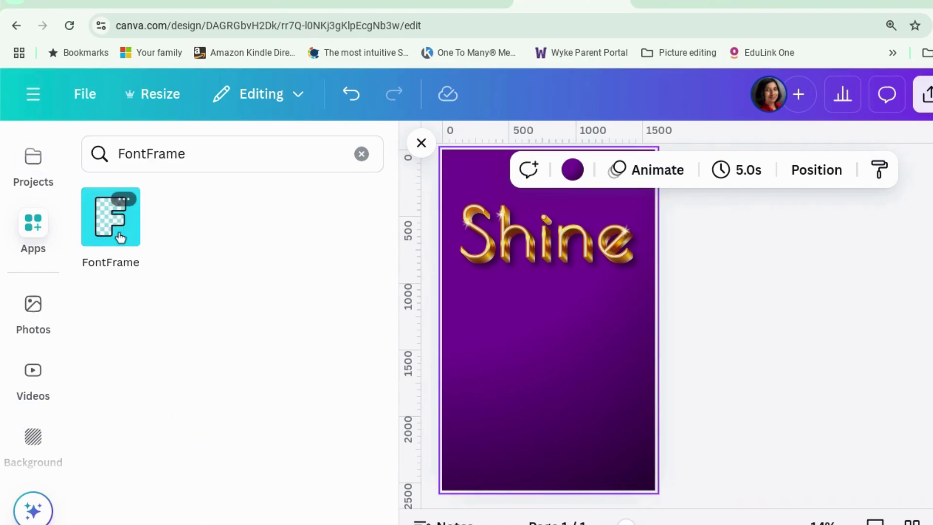
click(120, 238)
scroll(24, 301, up, 10)
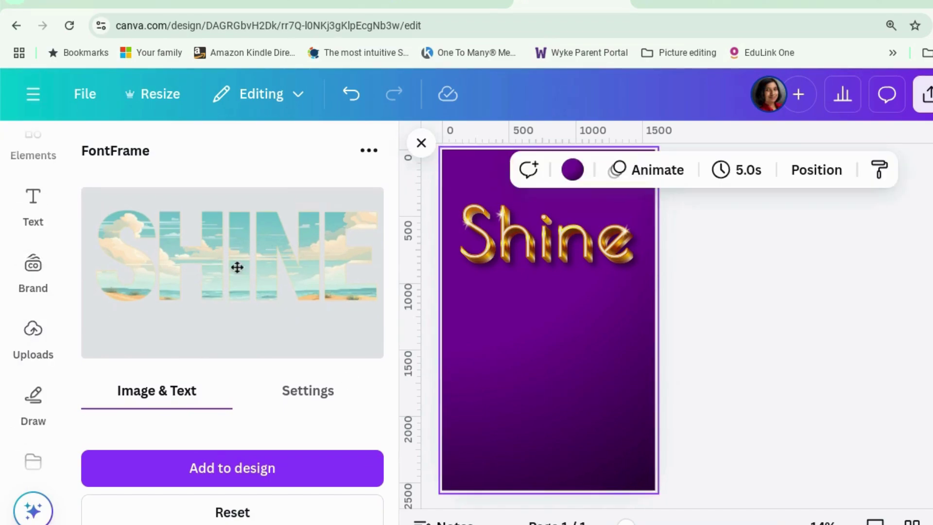
Add the recently used gold glitter image to the page, move it below the "Shine" text and shrink it
scroll(46, 252, up, 2)
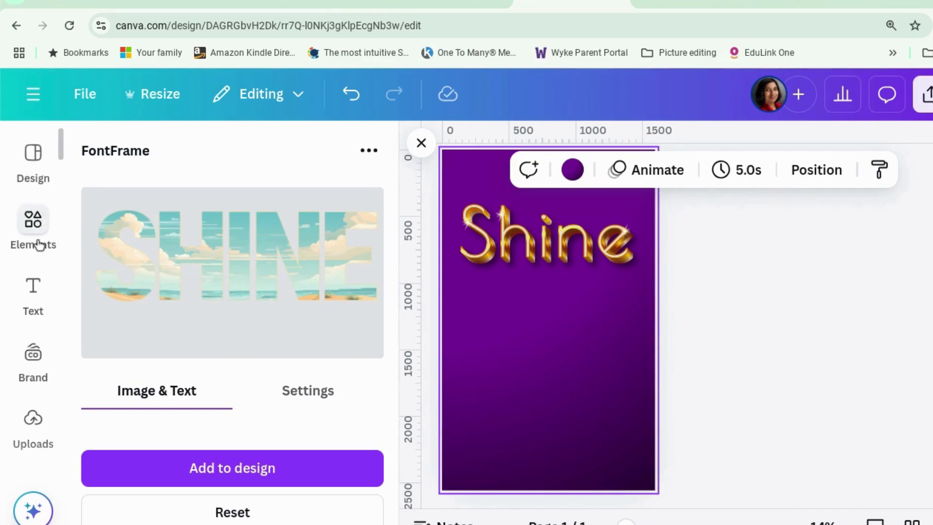
click(40, 245)
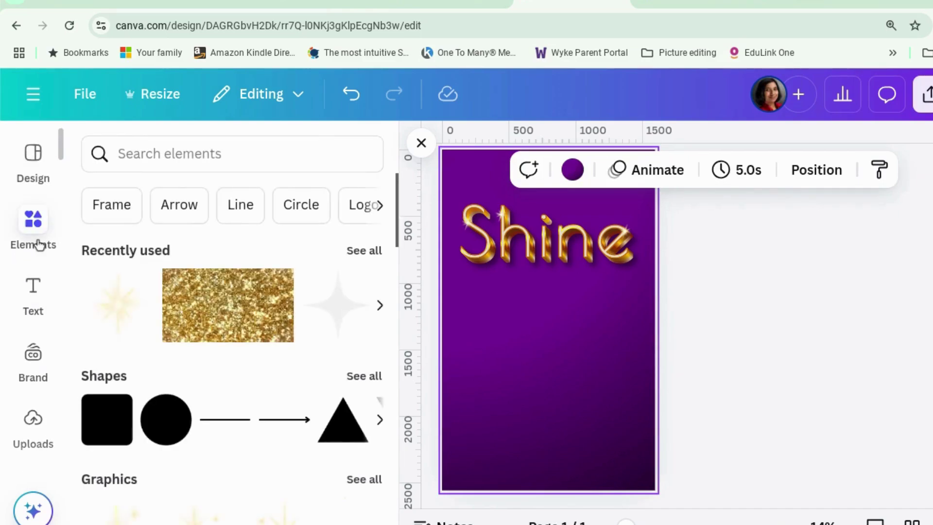
click(223, 312)
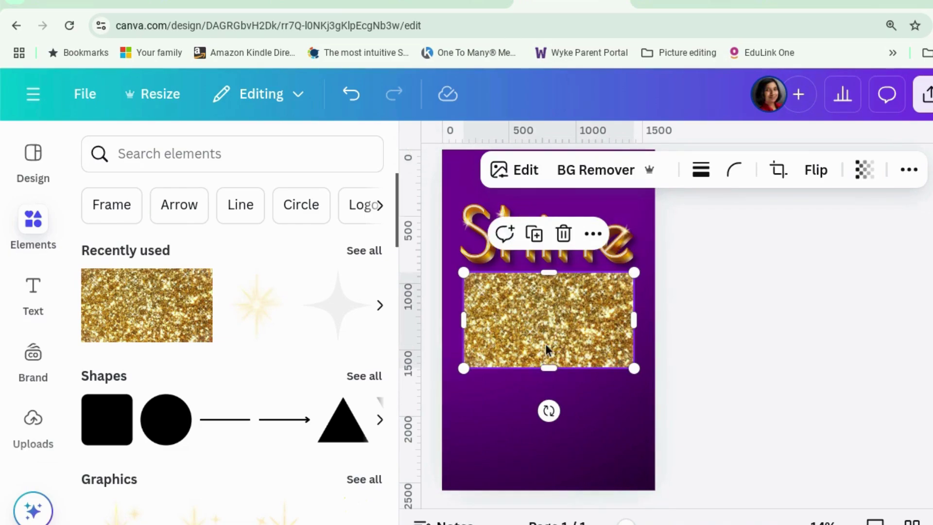
drag(546, 334, 585, 406)
mouse_move(629, 361)
mouse_down()
mouse_move(531, 416)
mouse_move(588, 400)
mouse_up()
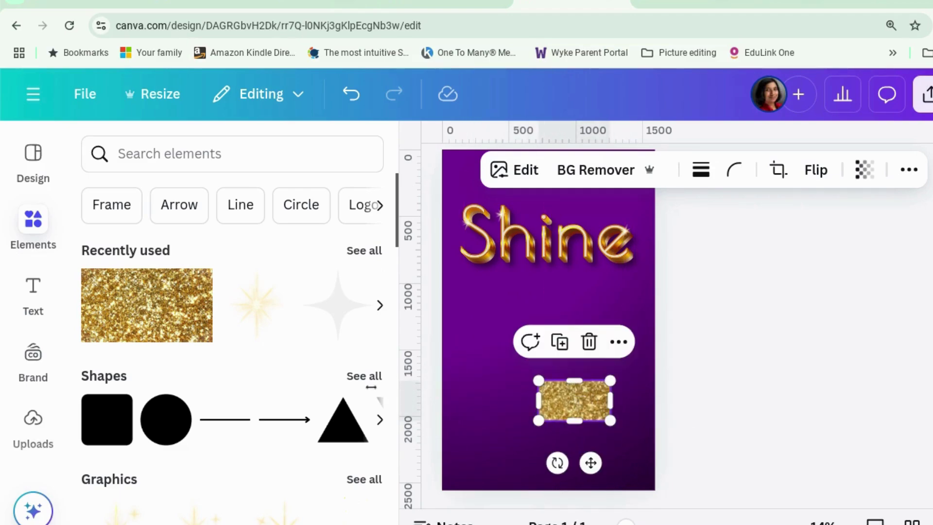
Reopen the FontFrame app and use the selected gold glitter image as the fill of the SHINE text
scroll(39, 384, down, 2)
scroll(39, 384, down, 3)
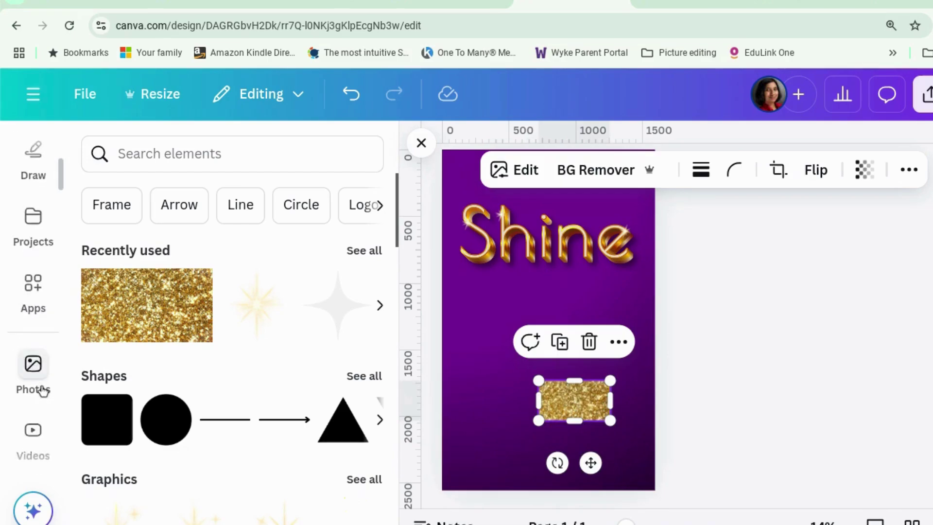
click(38, 292)
click(127, 242)
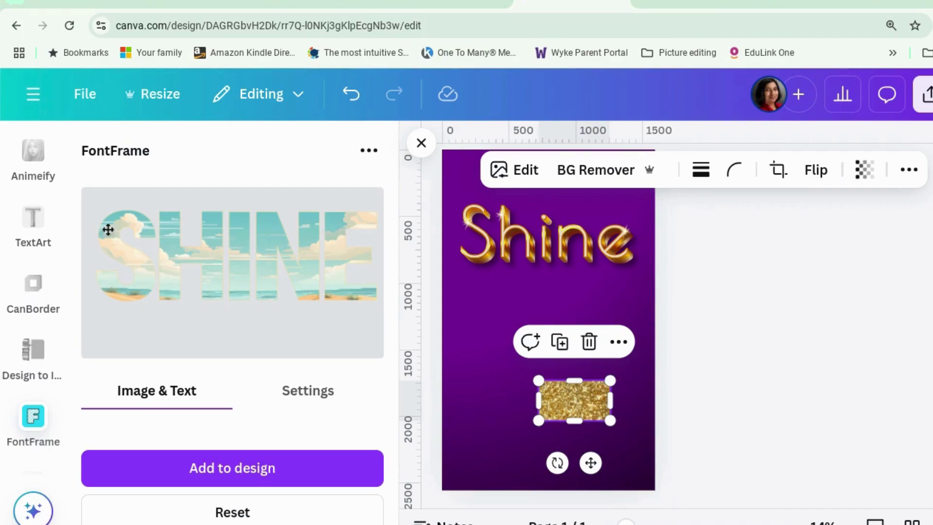
scroll(162, 277, down, 5)
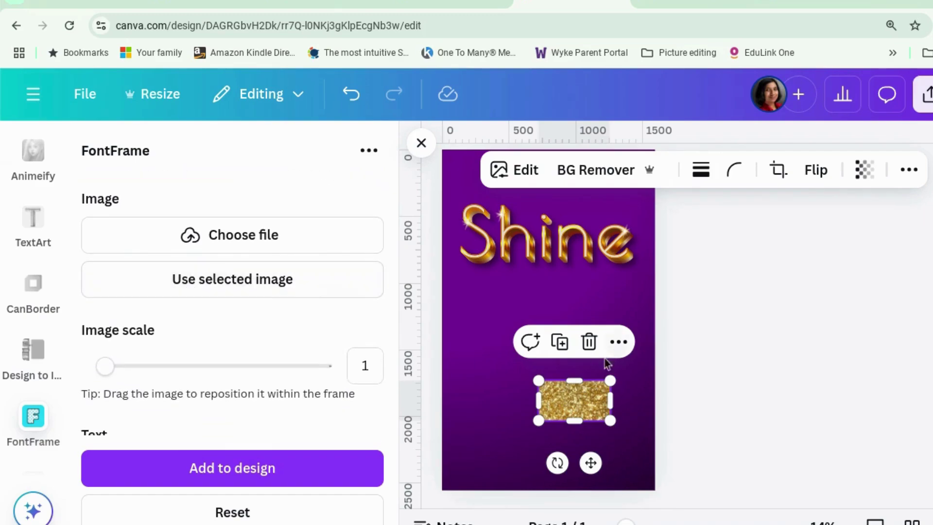
click(302, 288)
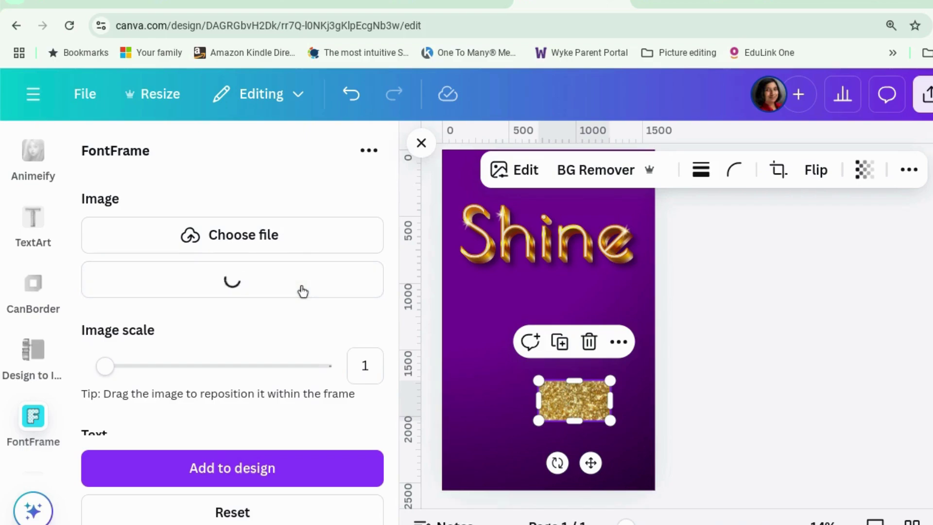
scroll(303, 290, up, 5)
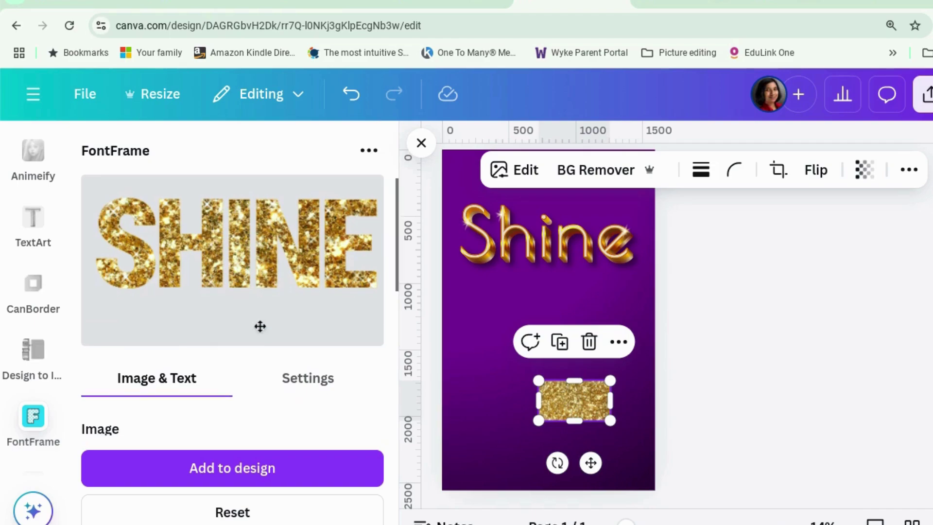
Try an image scale of 2.1 for the glitter fill and return it to 1
scroll(260, 326, down, 6)
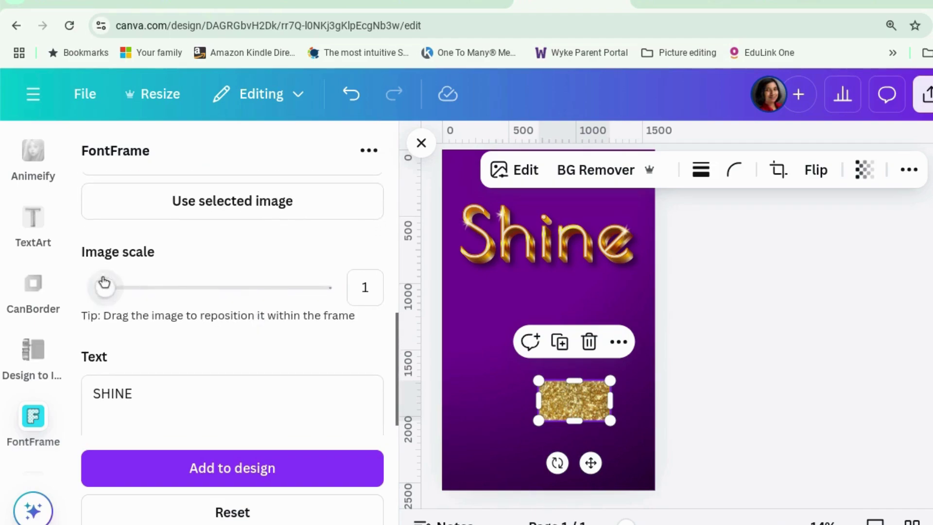
drag(104, 293, 165, 293)
scroll(164, 294, up, 5)
scroll(164, 294, up, 2)
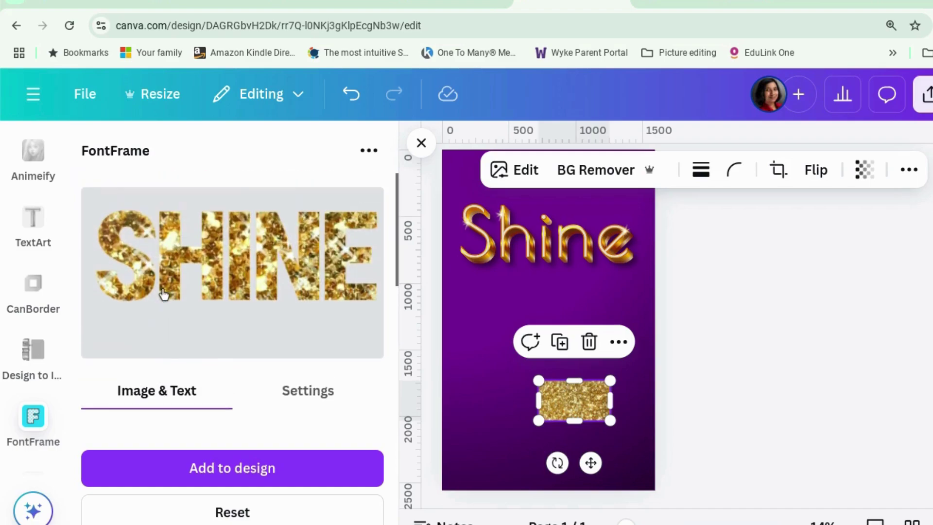
scroll(165, 295, down, 6)
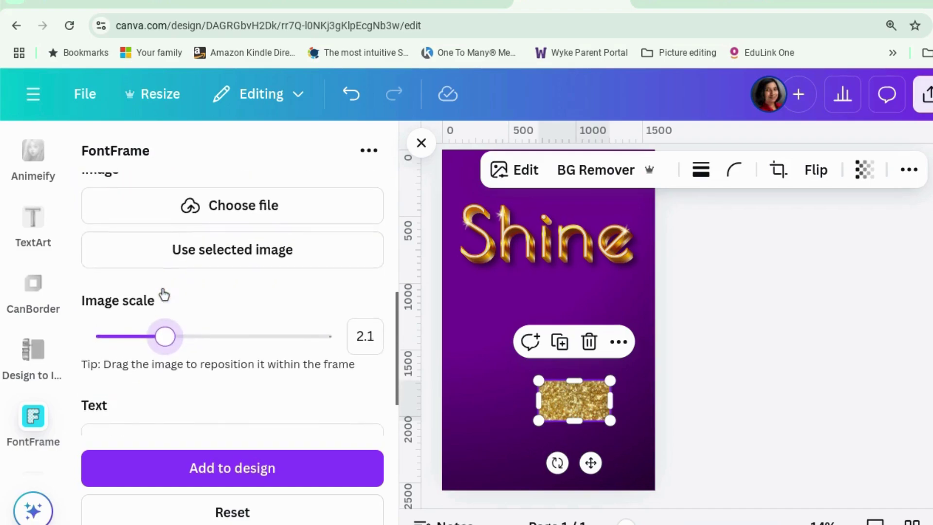
drag(163, 318, 88, 319)
scroll(197, 311, up, 5)
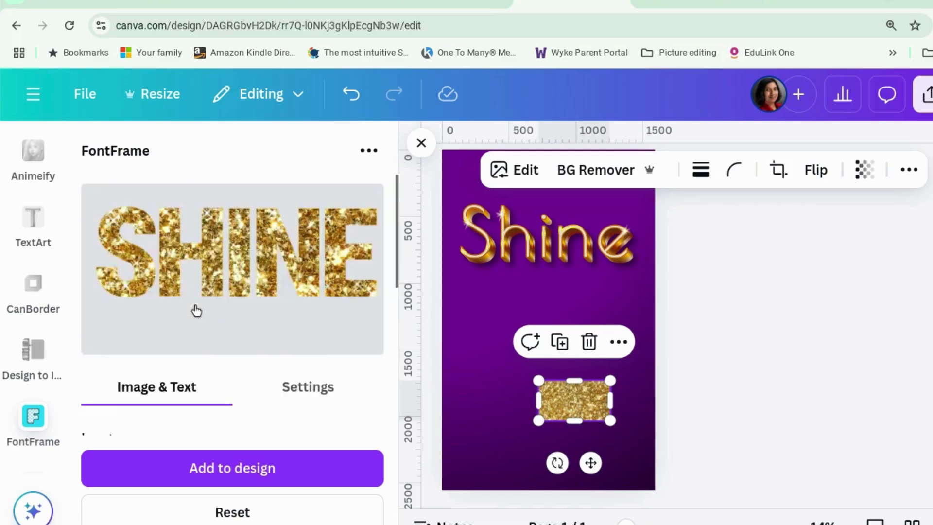
scroll(197, 311, down, 5)
scroll(197, 312, down, 1)
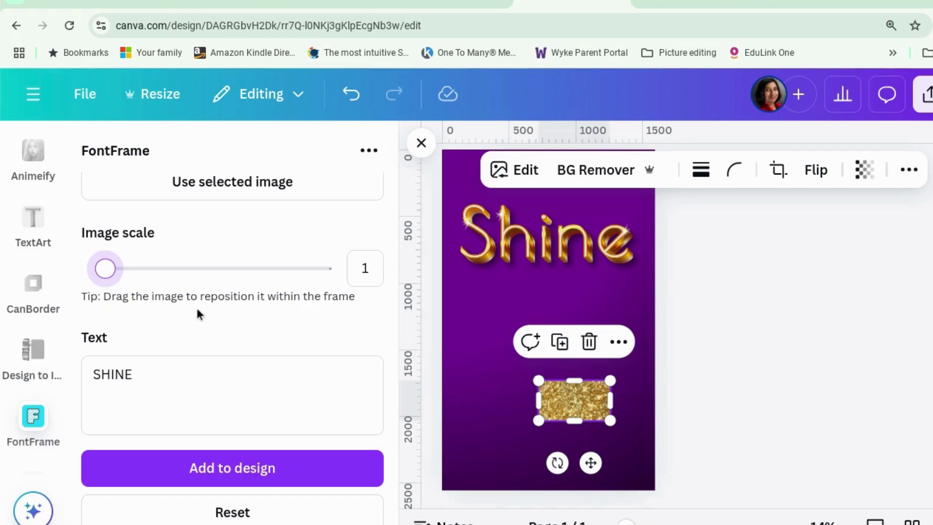
scroll(294, 313, up, 1)
scroll(295, 319, down, 1)
scroll(282, 327, up, 1)
scroll(281, 327, down, 1)
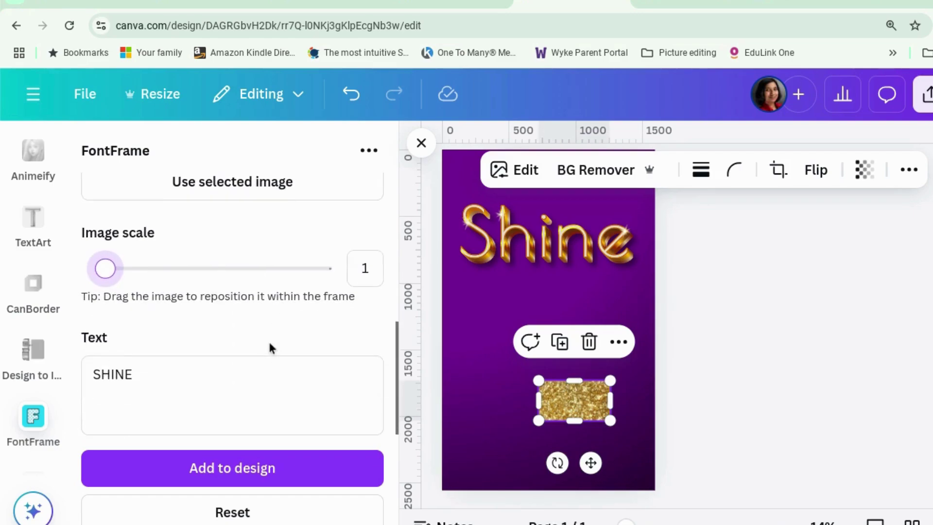
scroll(272, 342, up, 3)
scroll(269, 338, down, 2)
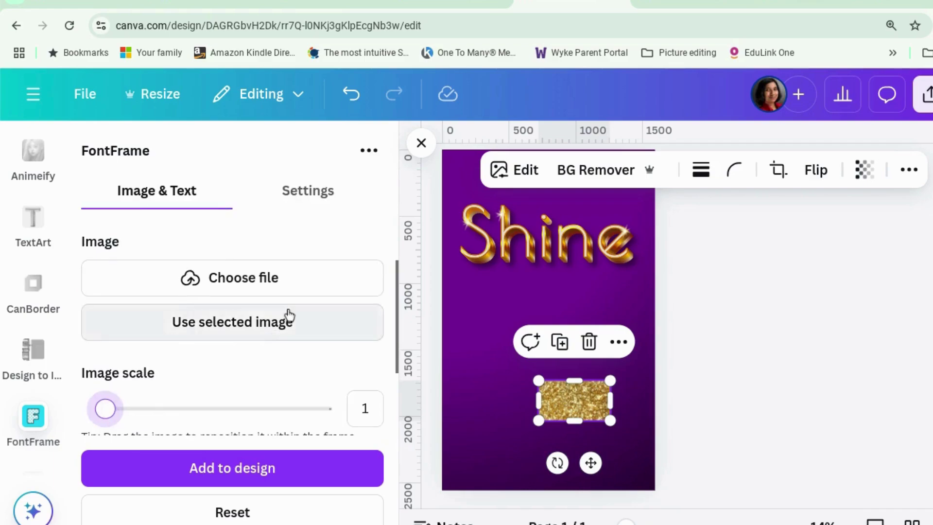
Set the font of the glitter-filled SHINE text to Poppins and check its preview
scroll(287, 315, up, 2)
click(303, 332)
scroll(303, 331, down, 3)
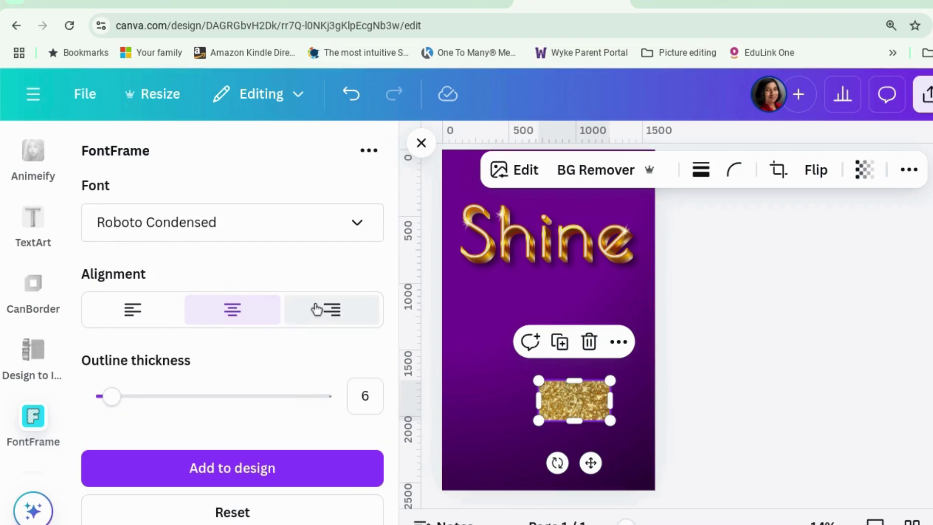
click(358, 223)
scroll(273, 379, down, 3)
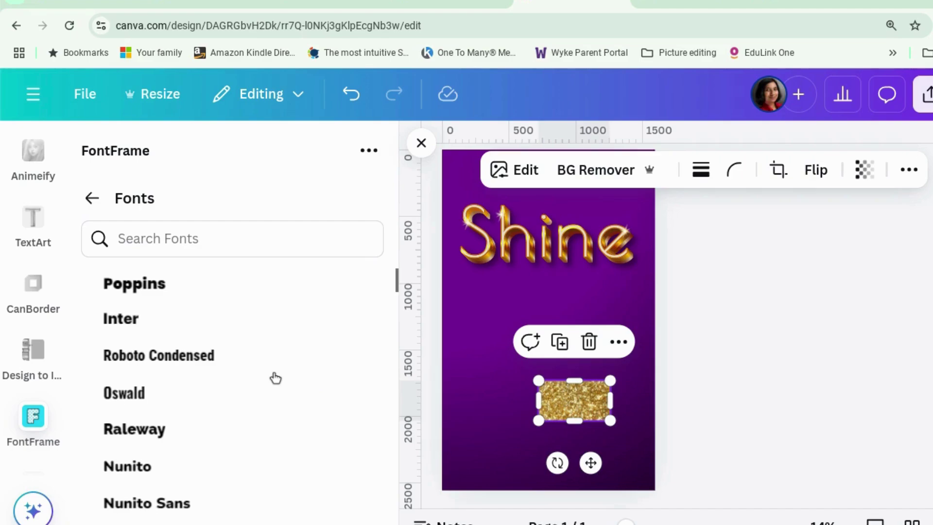
scroll(273, 377, down, 1)
scroll(273, 378, up, 1)
click(141, 306)
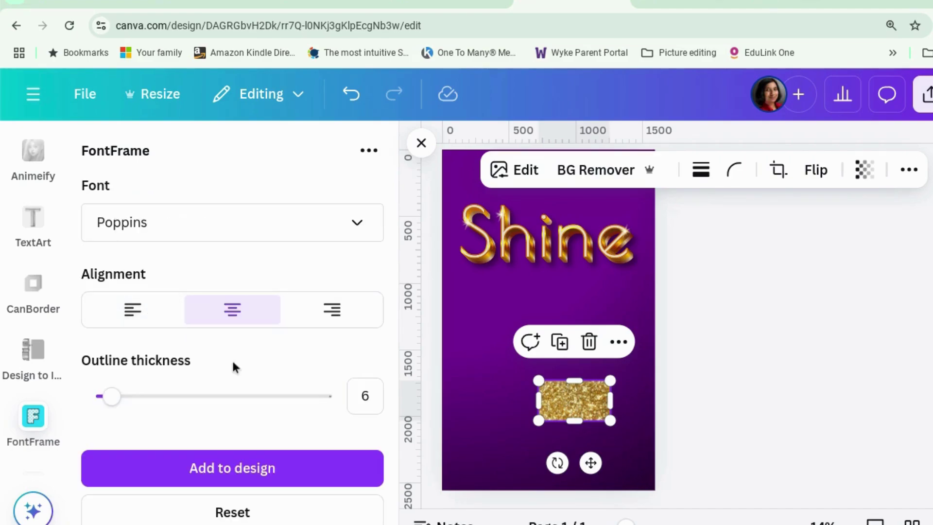
scroll(263, 327, up, 4)
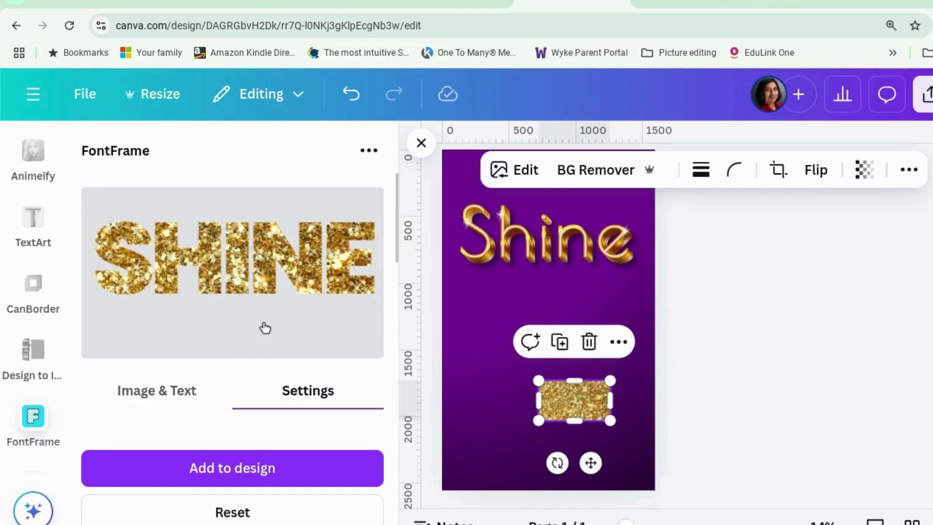
scroll(265, 328, down, 1)
scroll(265, 328, up, 1)
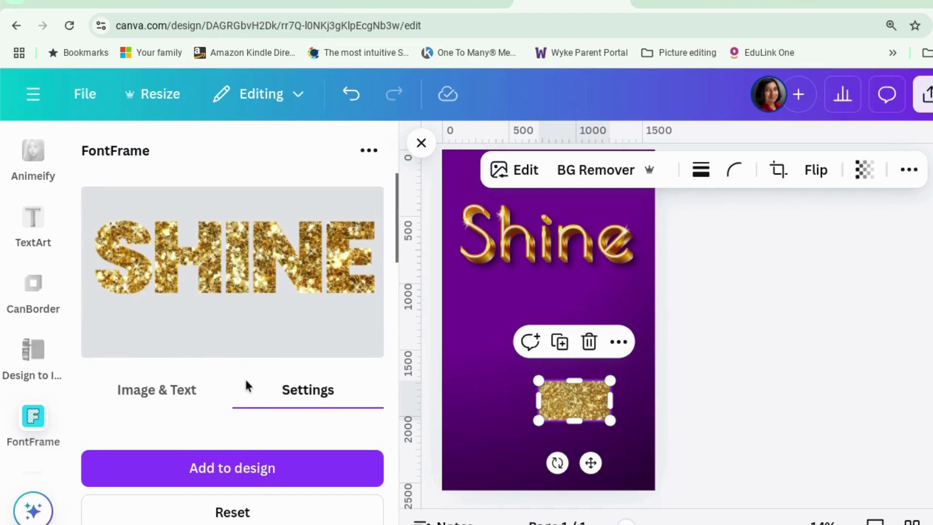
Try an outline thickness of 130 on the SHINE text and check it in the preview
scroll(244, 377, down, 7)
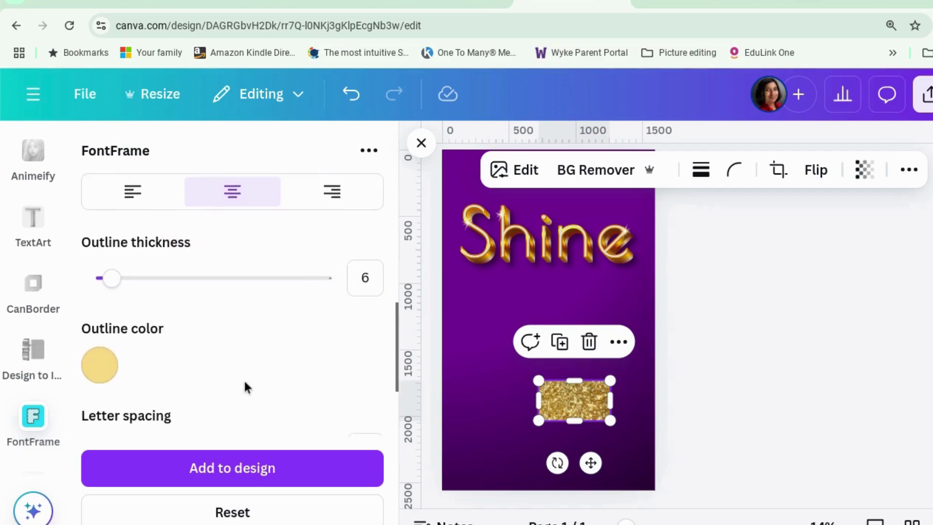
scroll(243, 378, up, 7)
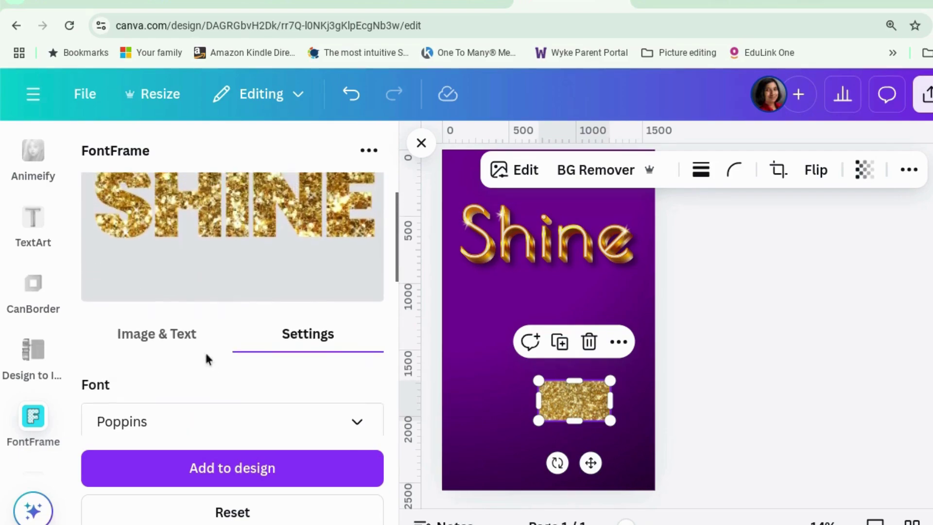
scroll(205, 359, down, 4)
drag(111, 410, 248, 409)
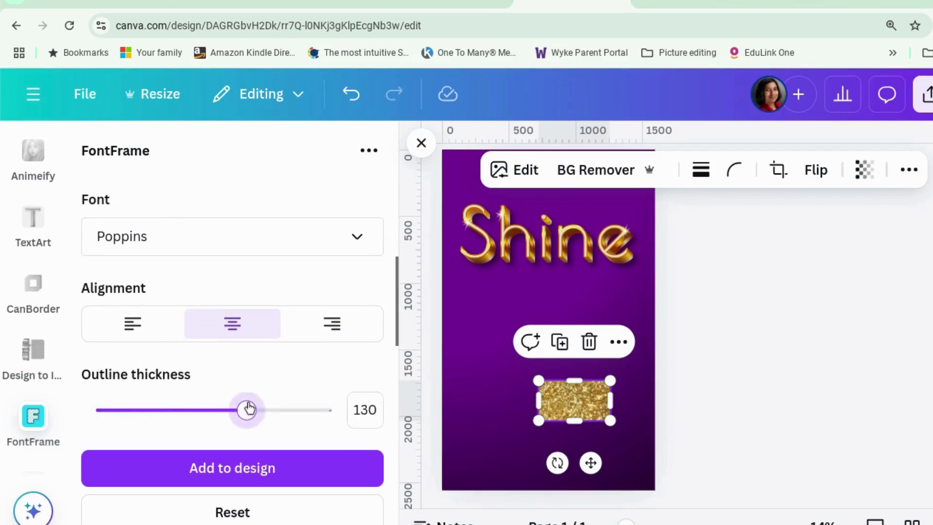
scroll(249, 408, up, 4)
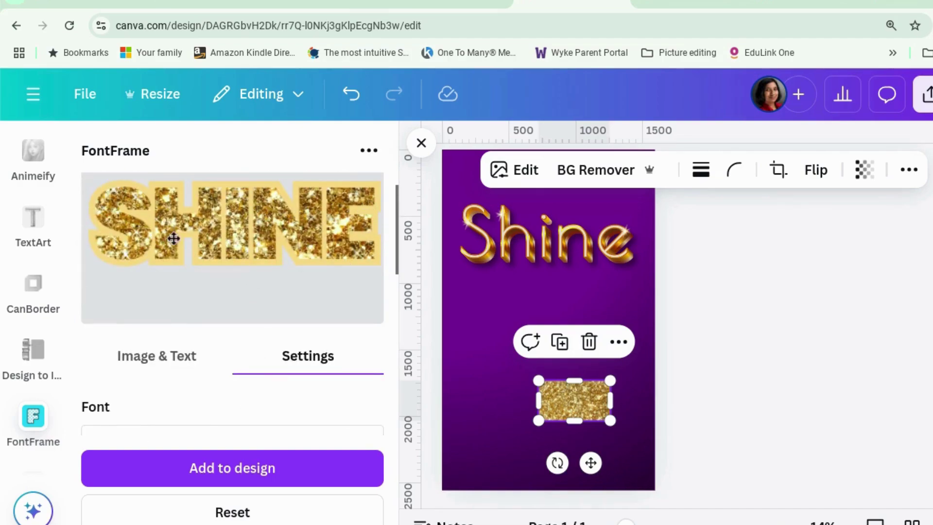
scroll(245, 278, down, 4)
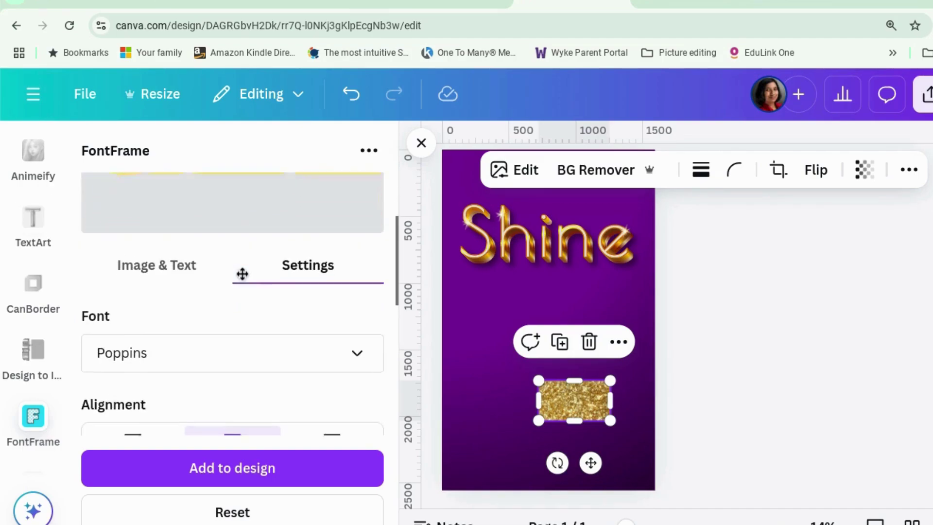
Set the outline thickness of the SHINE text to 4
drag(244, 407, 111, 413)
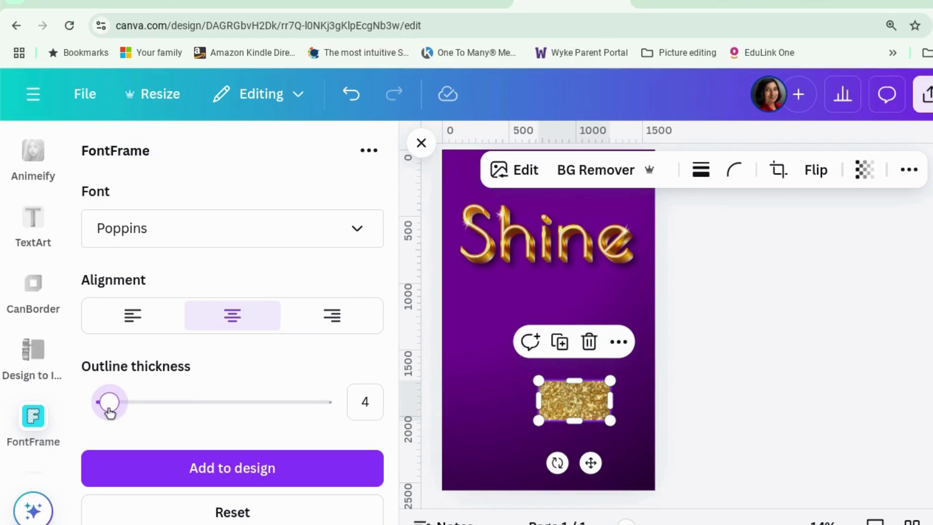
scroll(229, 392, down, 1)
scroll(229, 392, up, 1)
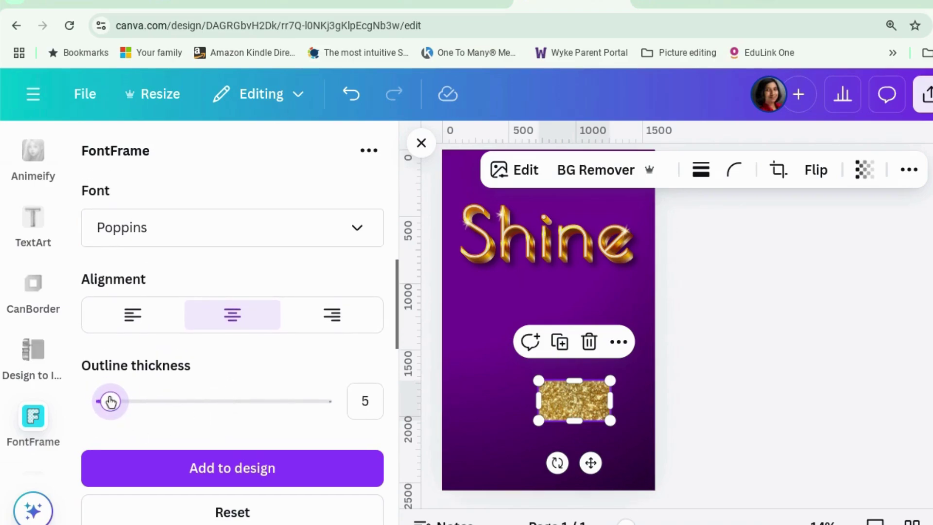
drag(110, 401, 109, 401)
scroll(155, 426, down, 1)
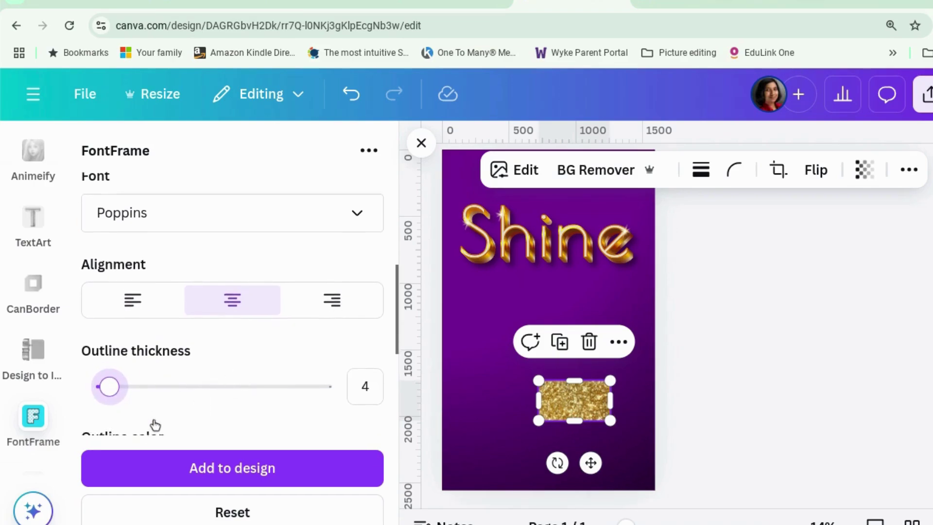
Inspect the outline color setting of the SHINE text and its color picker
scroll(155, 426, down, 2)
scroll(150, 388, down, 1)
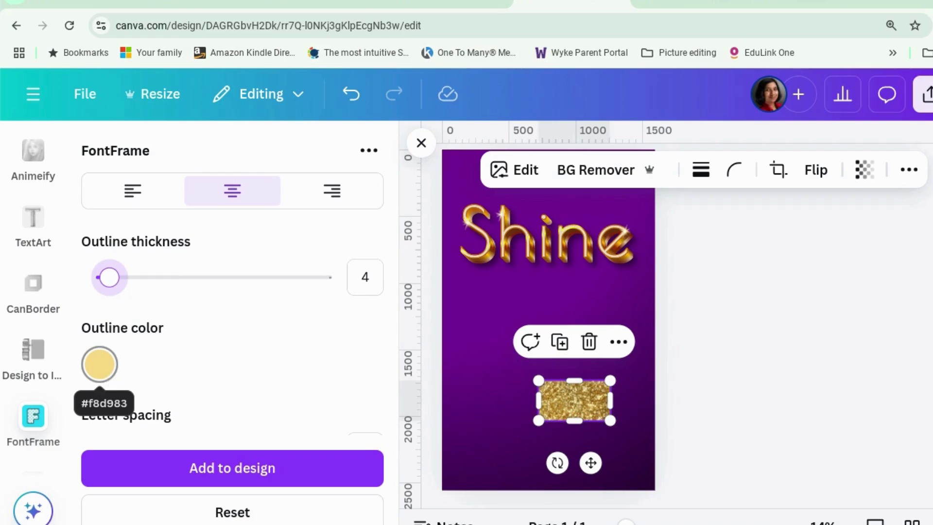
click(109, 376)
click(109, 377)
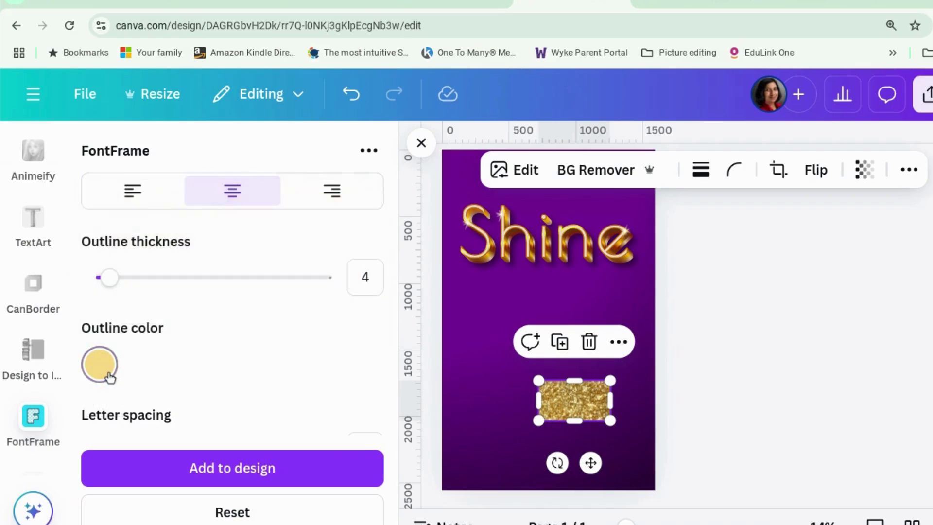
click(109, 375)
click(109, 375)
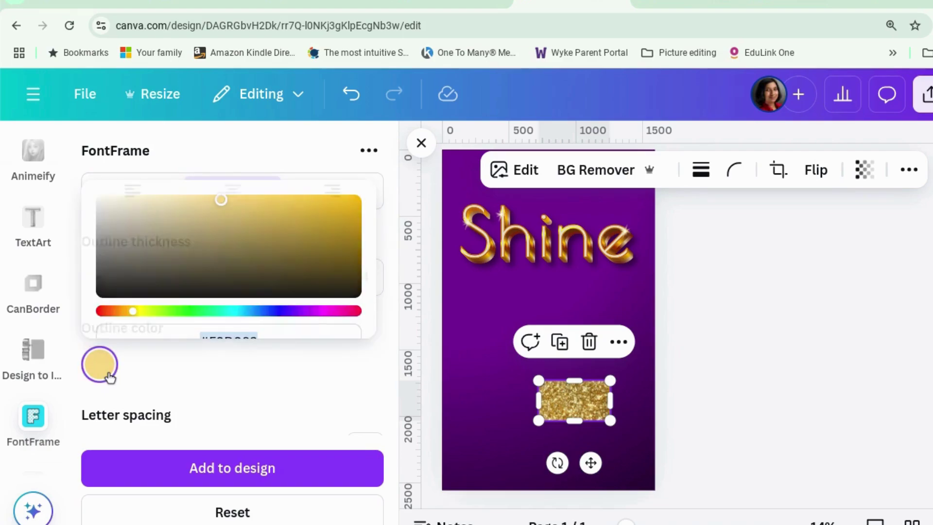
Add the glitter-filled SHINE text from FontFrame to the design
scroll(265, 333, down, 2)
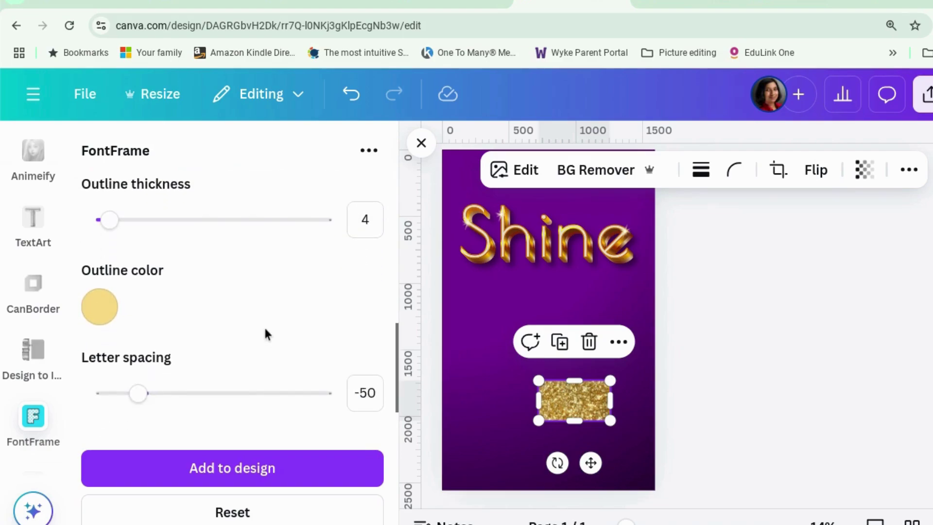
scroll(287, 387, down, 2)
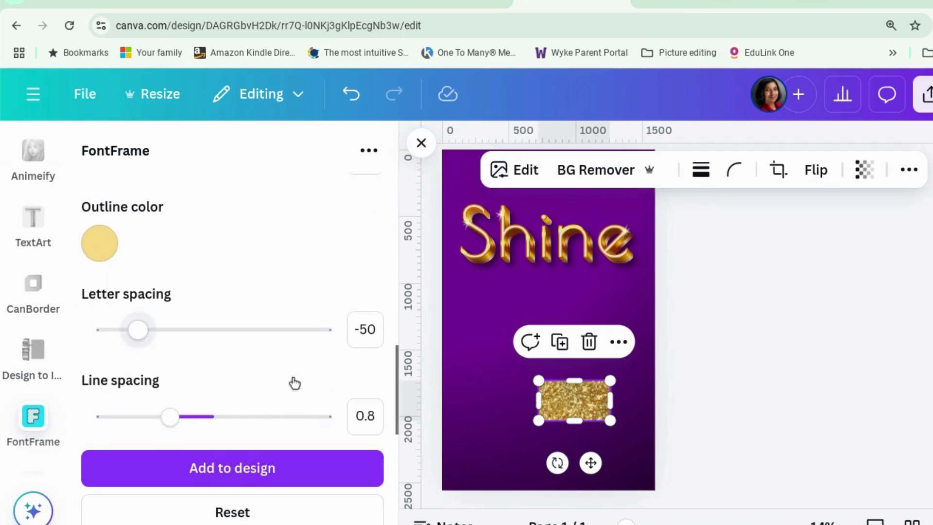
click(256, 481)
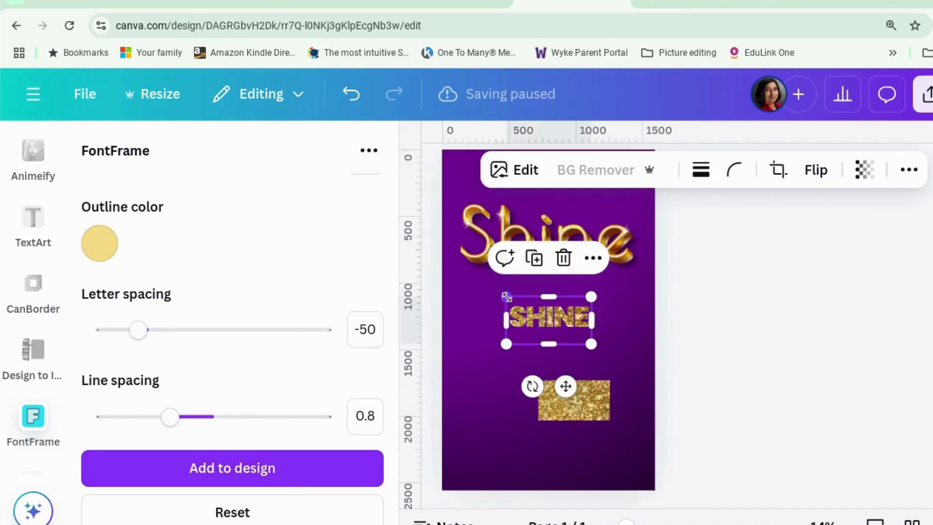
Enlarge the glitter SHINE text to nearly the page width and position it directly beneath the metallic Shine text
drag(506, 297, 413, 245)
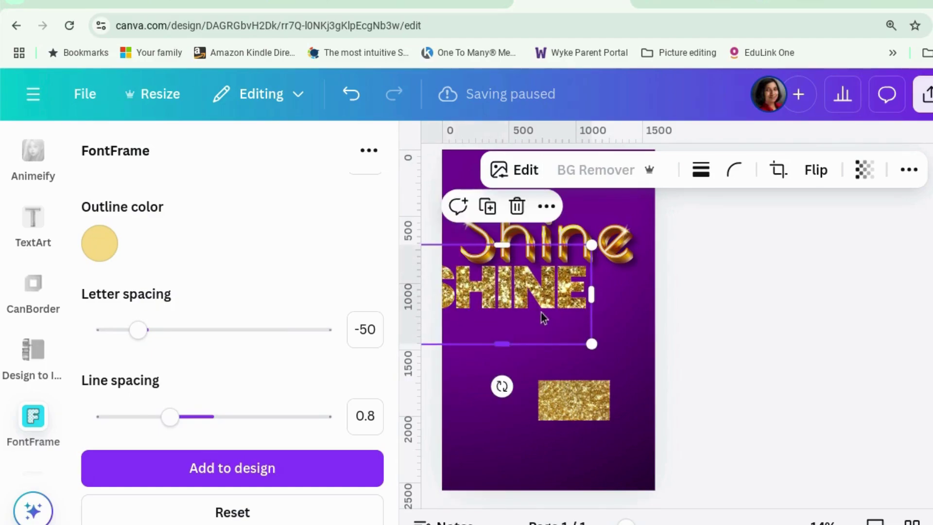
drag(583, 331, 569, 327)
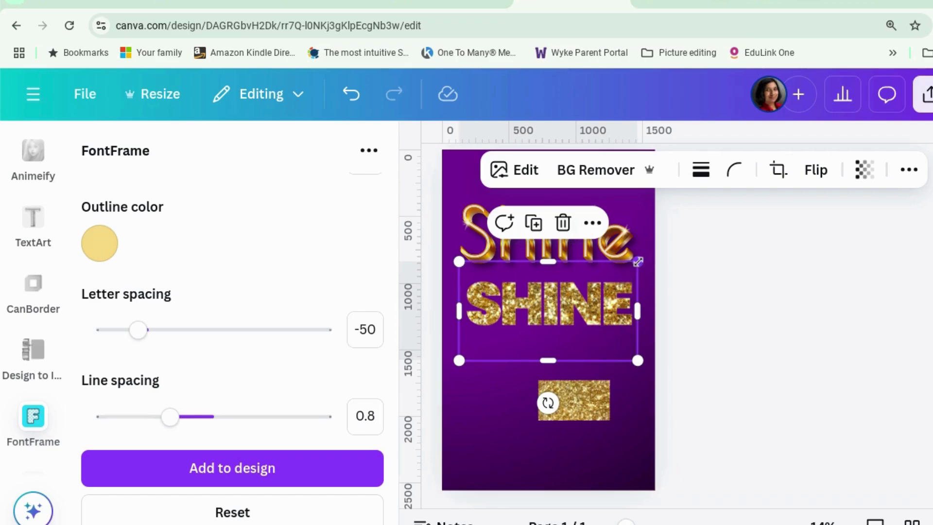
mouse_move(639, 262)
mouse_down()
mouse_move(622, 281)
mouse_move(625, 273)
mouse_up()
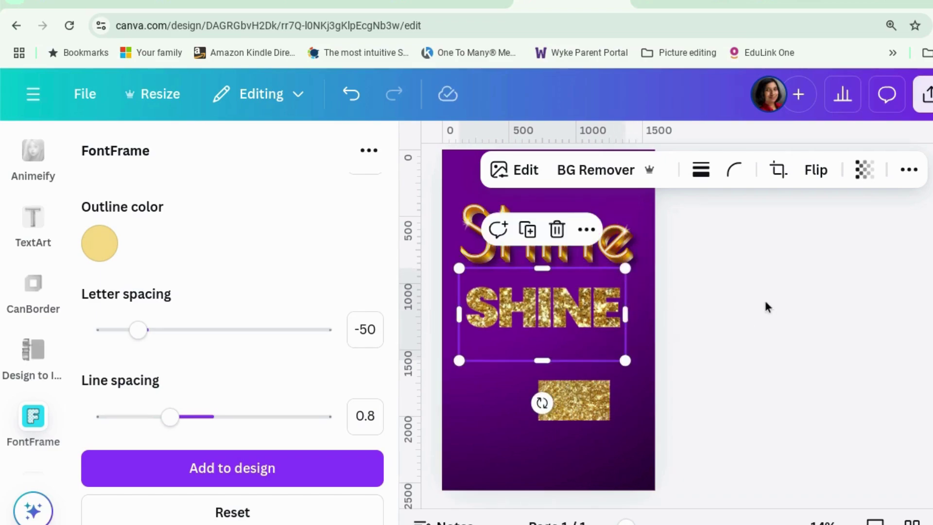
click(764, 298)
Duplicate the sparkle on the metallic Shine text and place the resized copy at the top of the N in the glitter SHINE
click(506, 220)
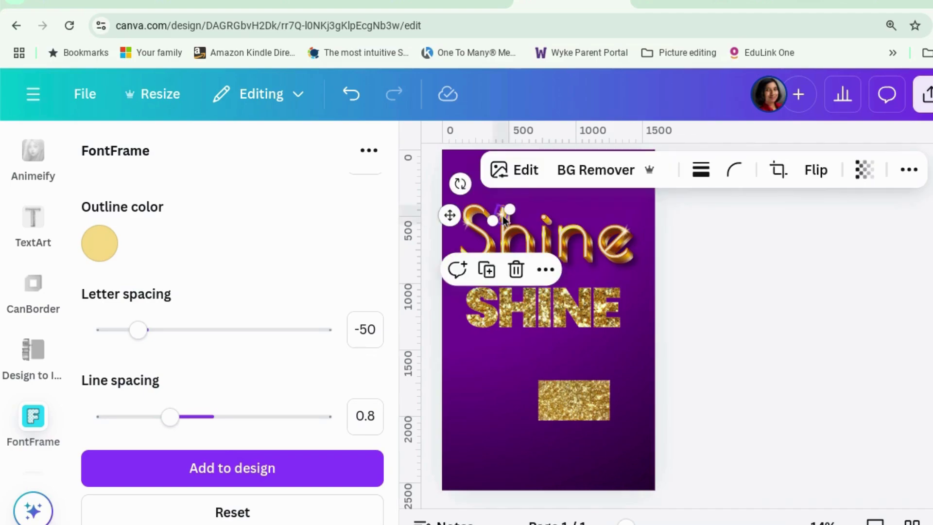
drag(499, 212, 502, 215)
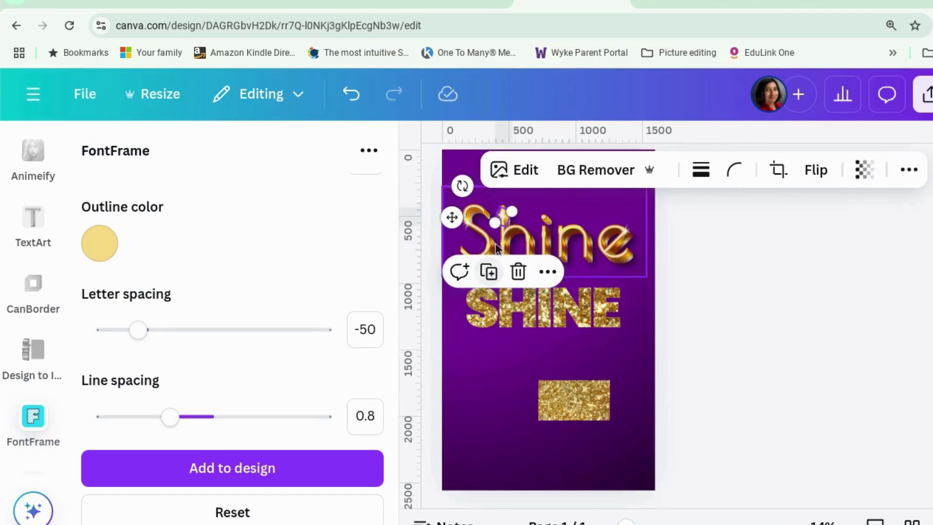
drag(487, 250, 522, 294)
click(522, 293)
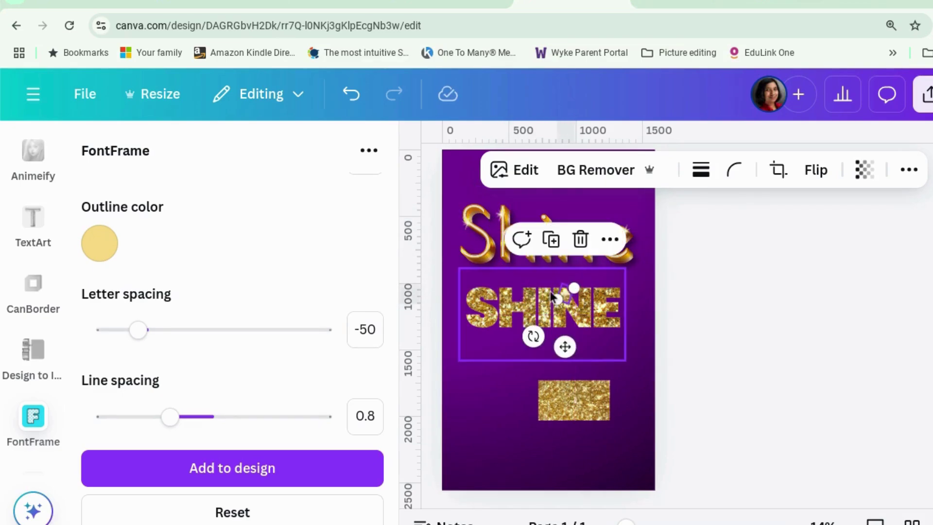
mouse_move(578, 288)
mouse_down()
mouse_move(591, 274)
mouse_move(566, 298)
mouse_up()
click(766, 319)
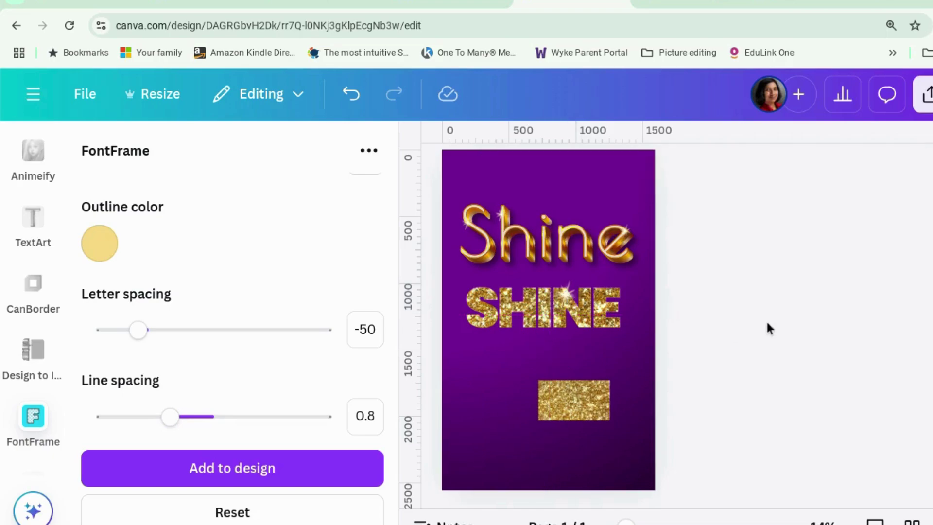
Enlarge the sparkle on the glitter SHINE slightly and add resized duplicates over the H and the E
click(562, 300)
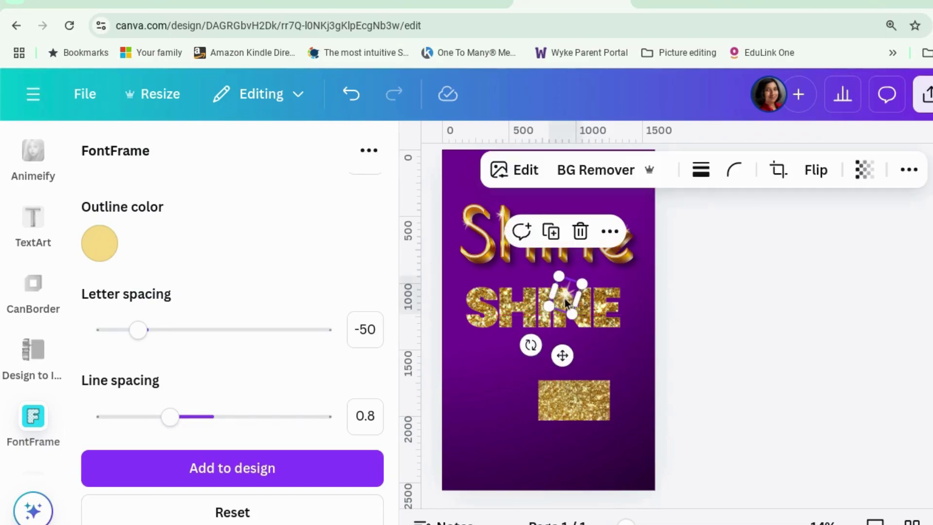
drag(560, 314, 561, 334)
drag(560, 371, 505, 369)
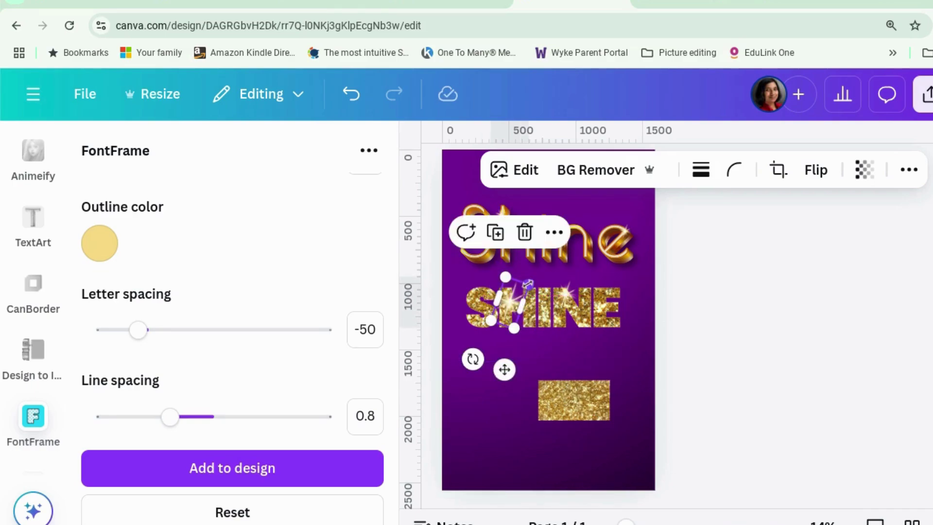
drag(528, 284, 518, 293)
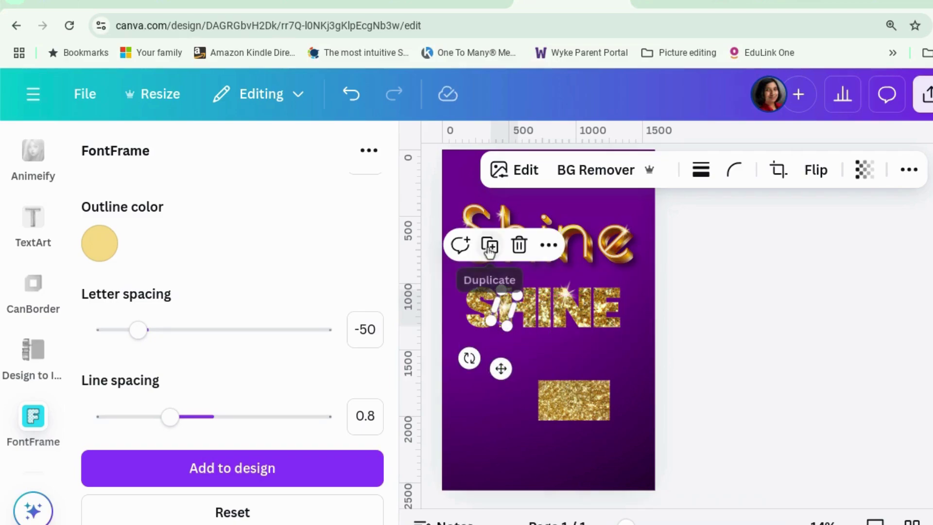
drag(501, 369, 597, 374)
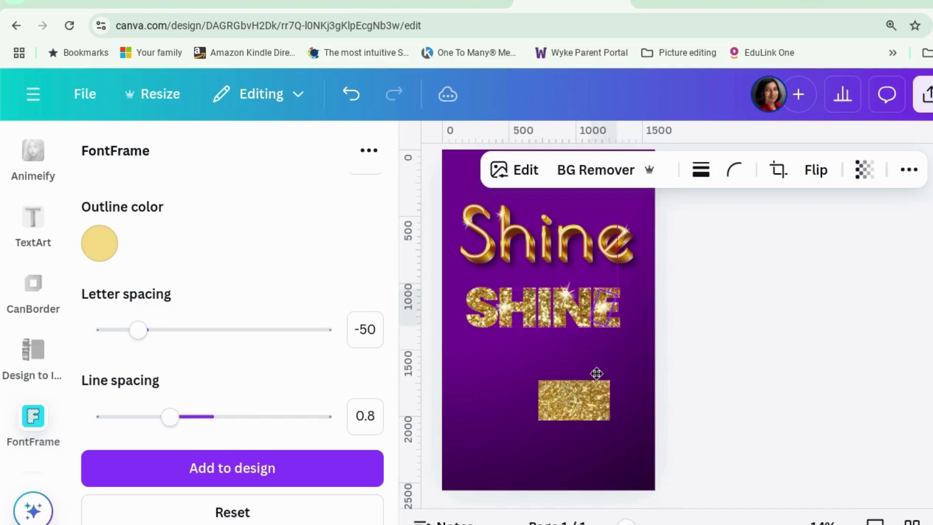
click(711, 412)
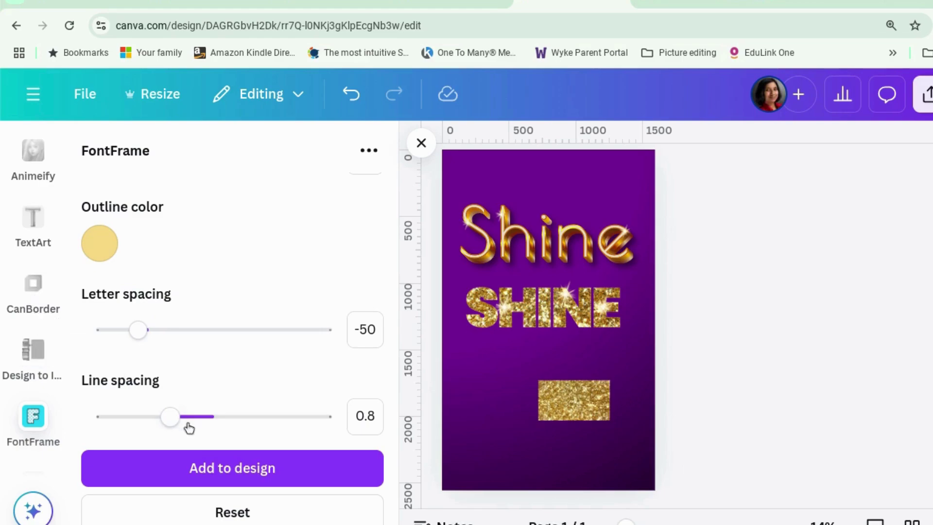
Close the FontFrame app to return to the full design view
scroll(262, 407, up, 5)
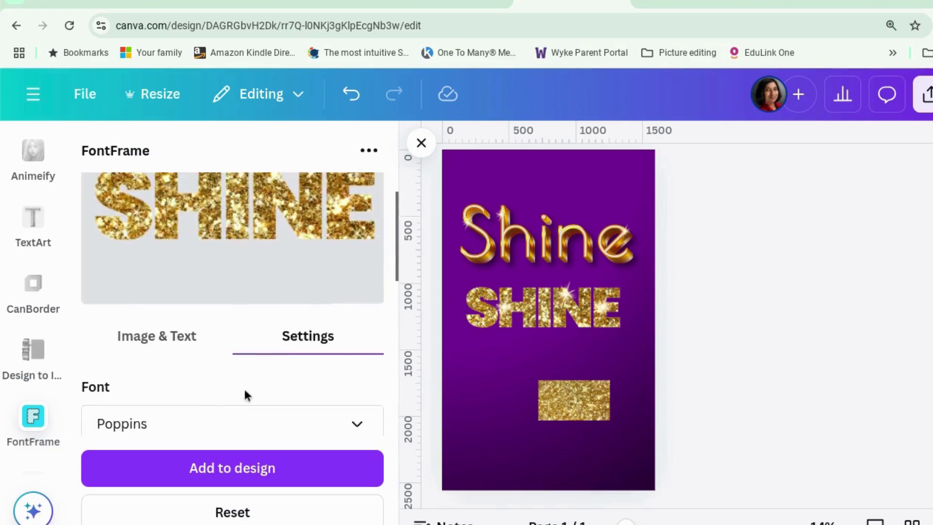
scroll(34, 431, up, 2)
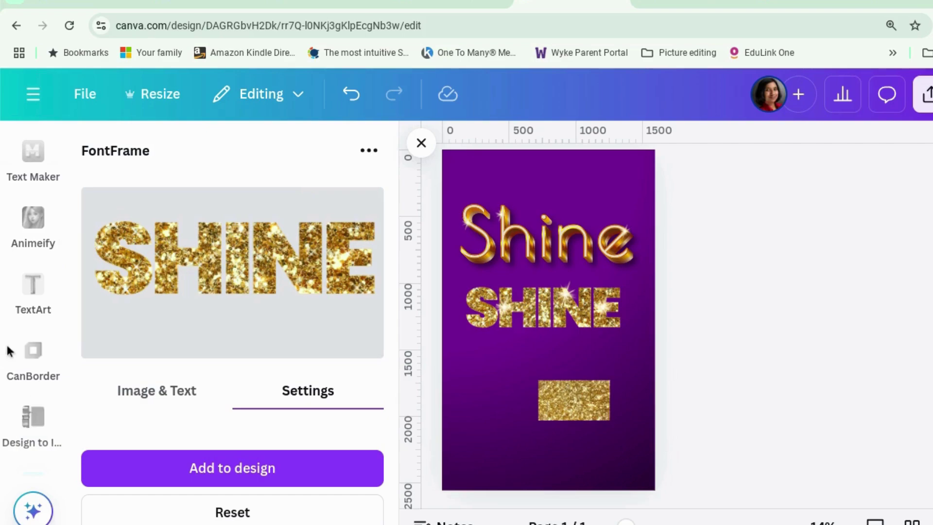
click(421, 144)
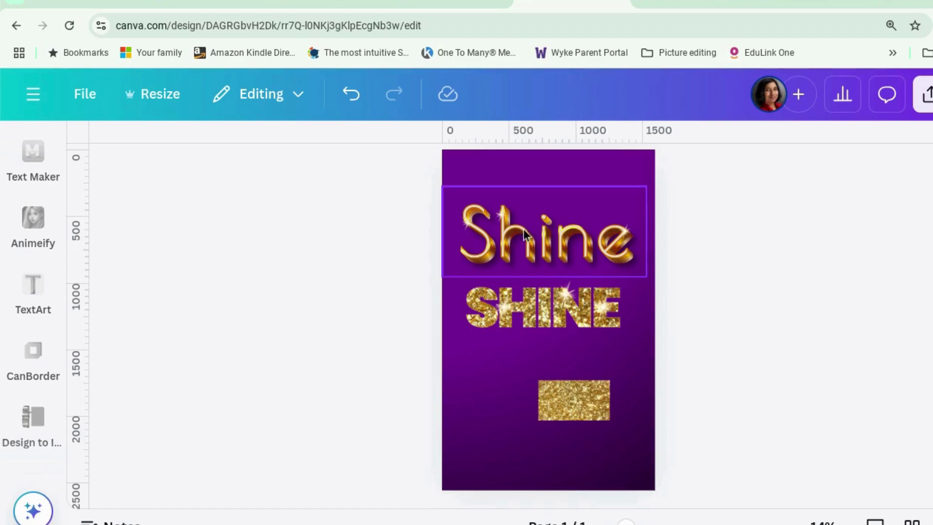
Add a square beneath the glitter SHINE text and fill it with the golden yellow photo colour taken from the metallic text
key(ctrl+z)
click(282, 169)
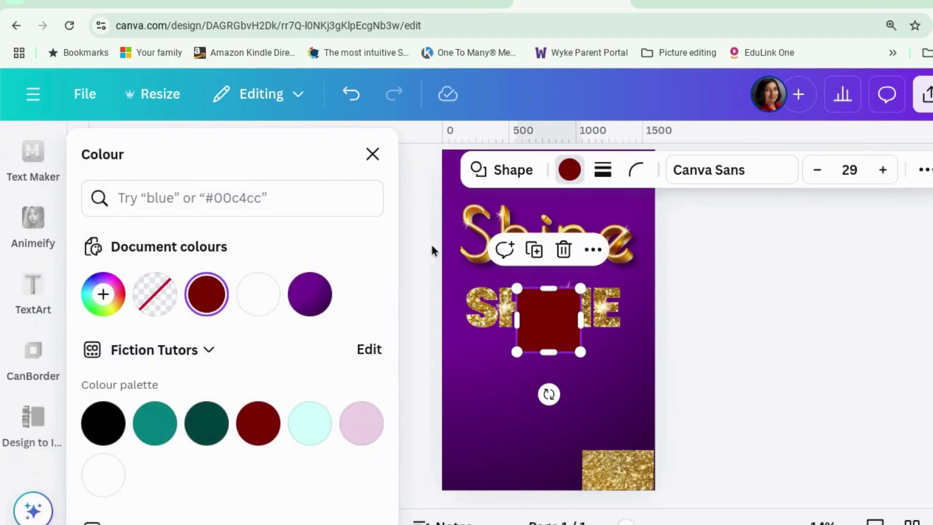
scroll(207, 311, down, 4)
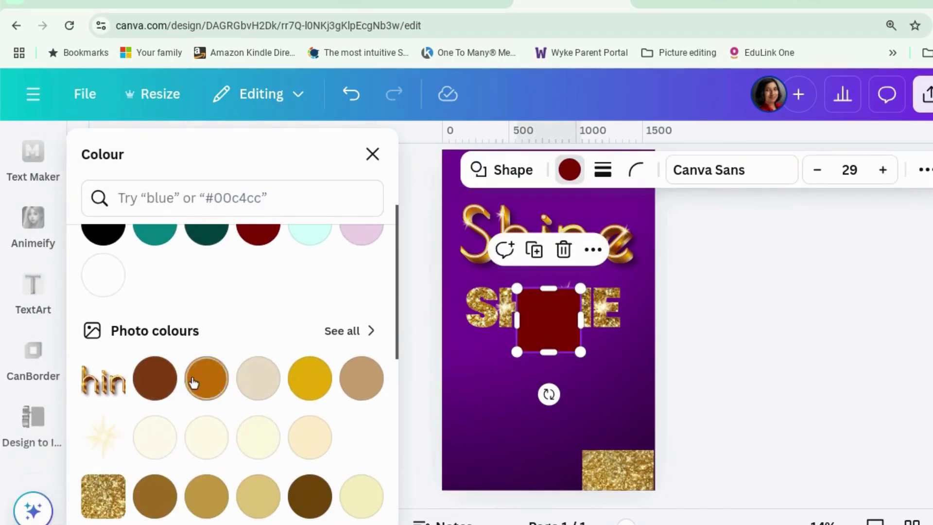
drag(545, 333, 503, 393)
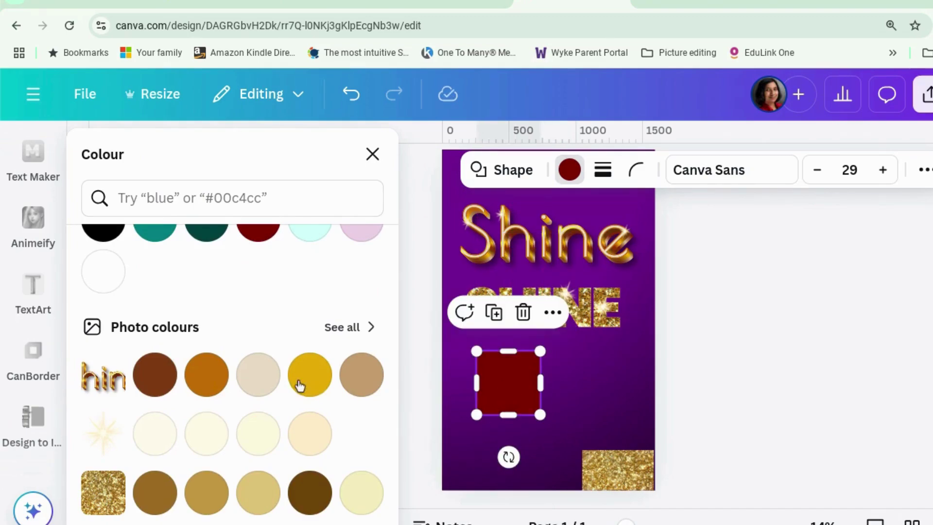
click(315, 385)
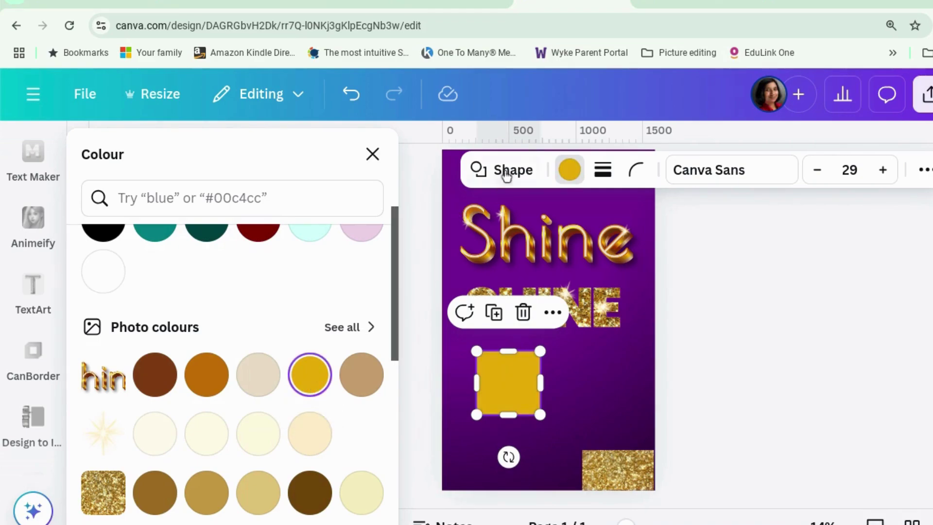
Copy the square's hex colour code and paste it as a text label, #e7ac09, at the top of the square
scroll(332, 251, up, 5)
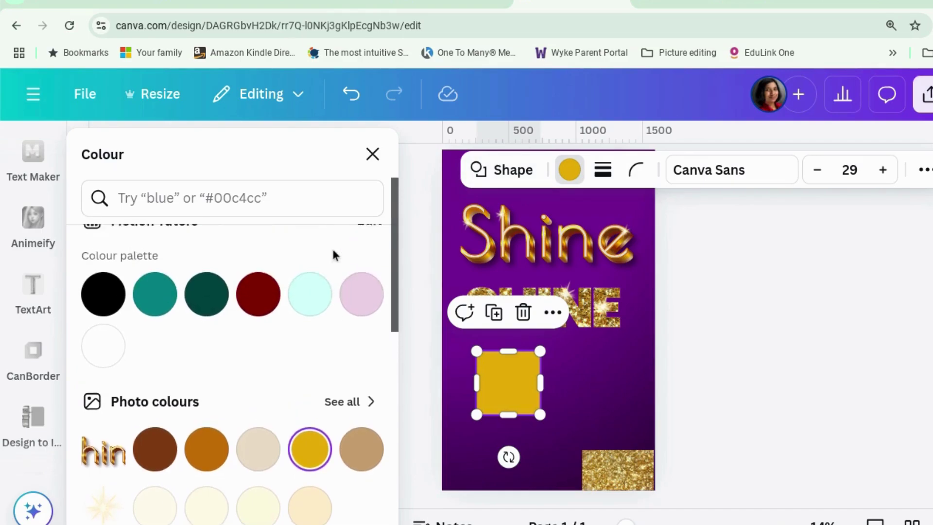
click(101, 298)
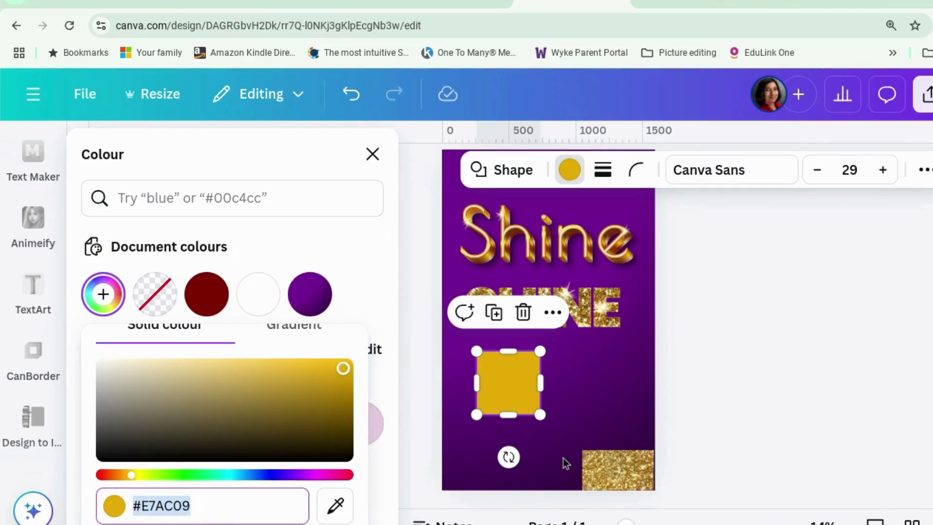
click(599, 398)
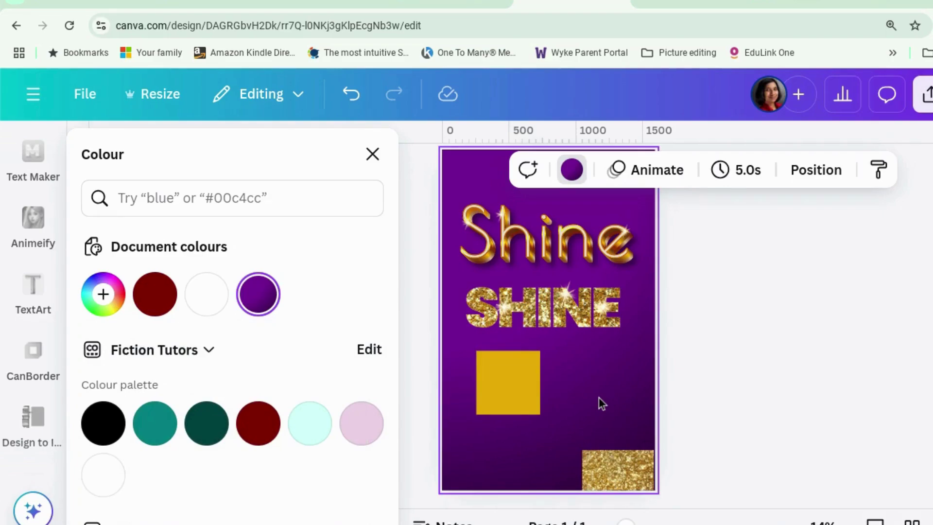
key(ctrl+v)
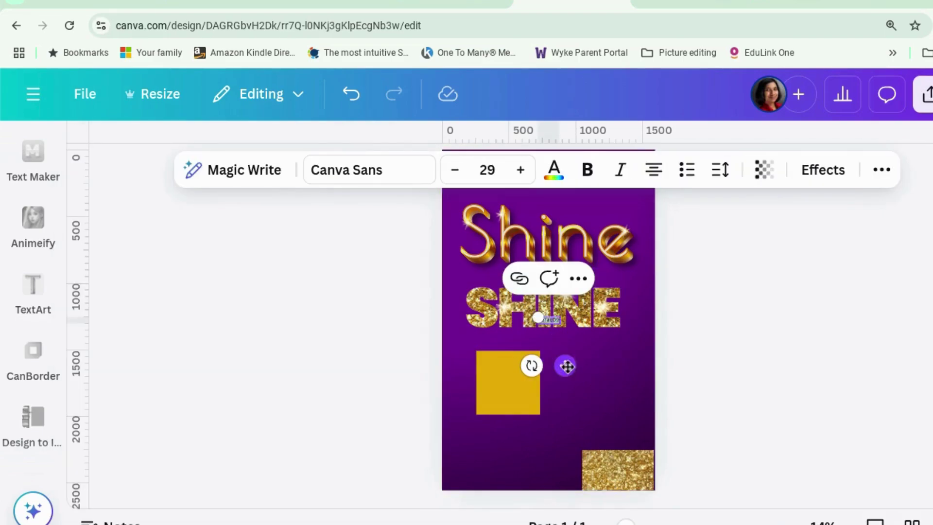
drag(567, 367, 533, 406)
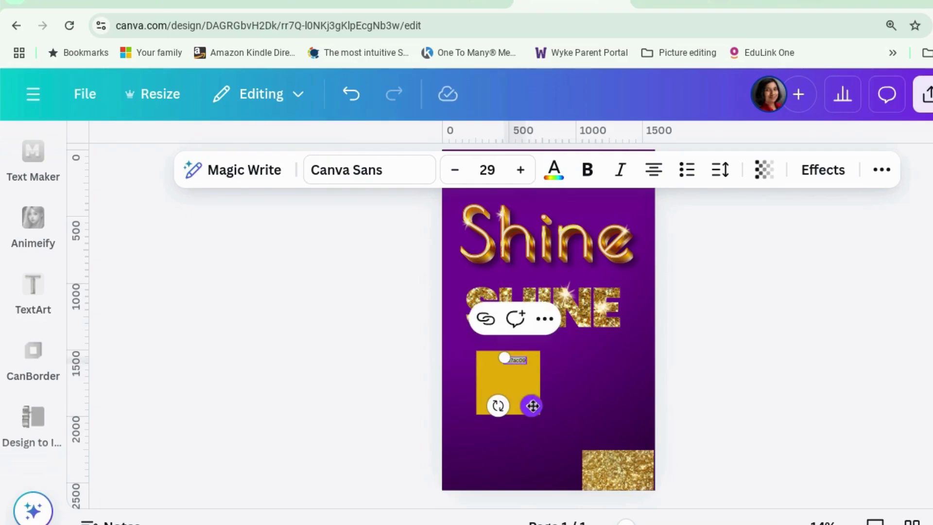
Recolour the square with the orange and light gold photo colours in turn, noting each hex code as text on it
click(502, 392)
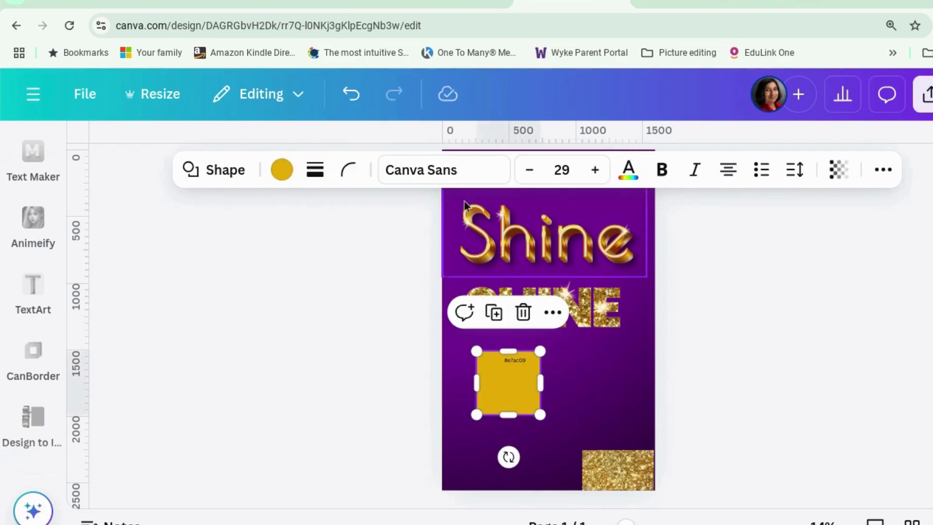
click(286, 171)
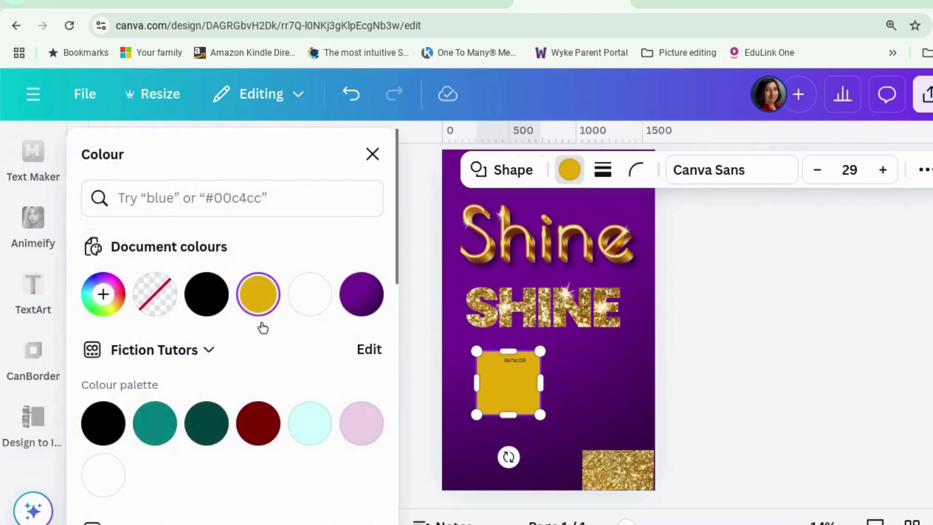
scroll(264, 310, down, 4)
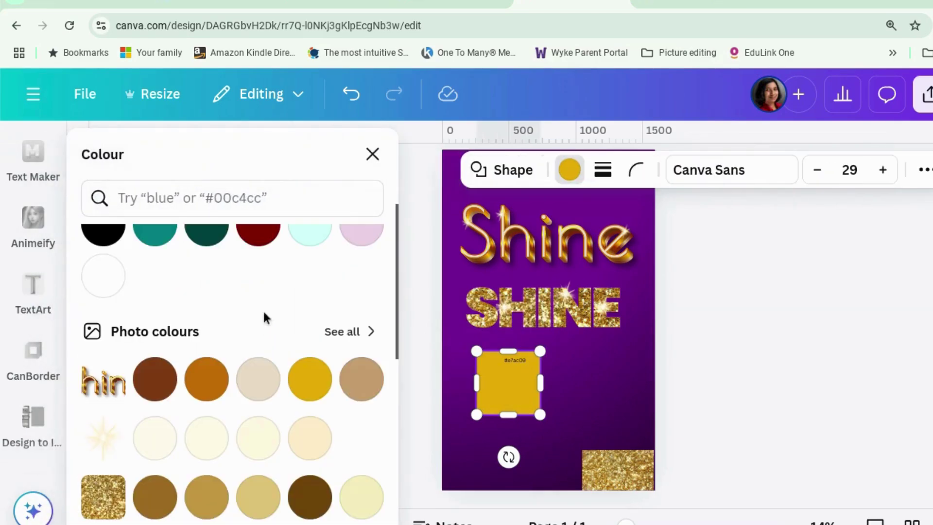
click(217, 378)
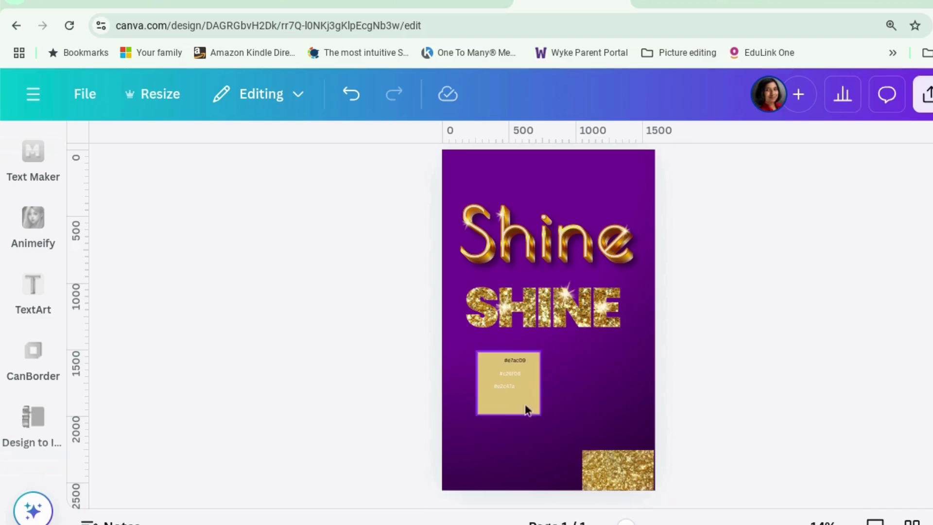
Search the apps for "typegradient" and open TypeGradient at its main text setting
click(511, 385)
scroll(31, 285, up, 6)
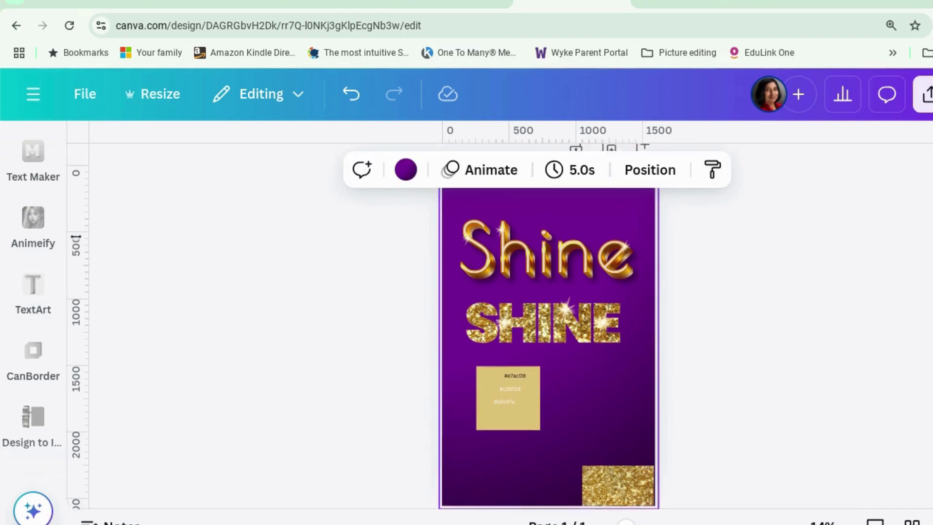
scroll(41, 222, up, 2)
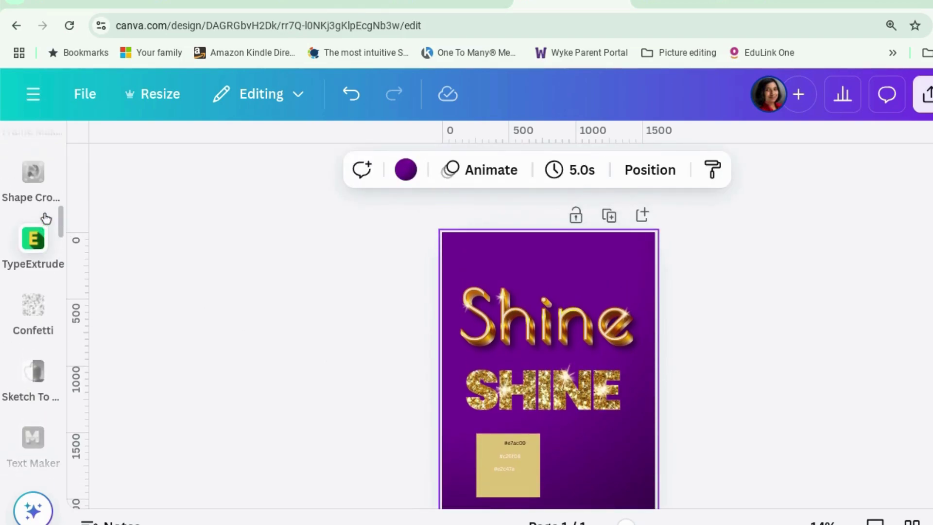
click(33, 238)
text(gradient)
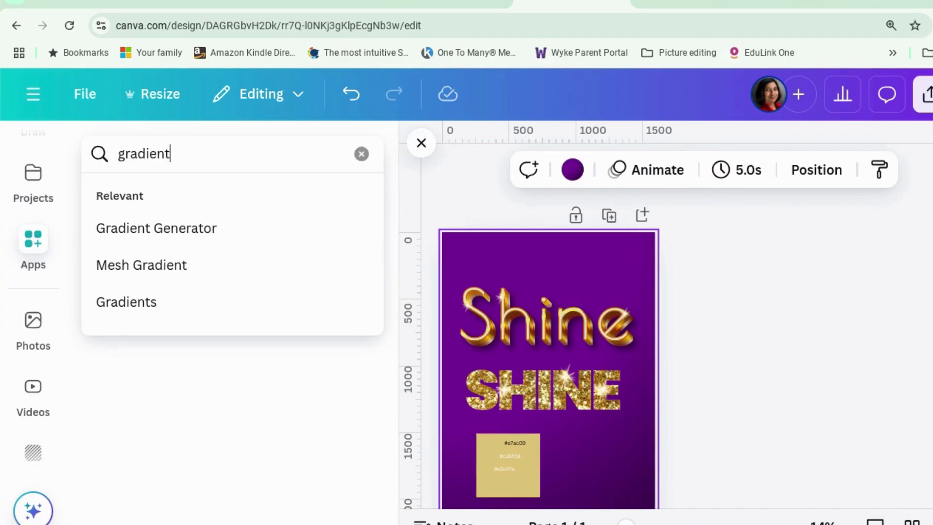
click(119, 154)
text(type)
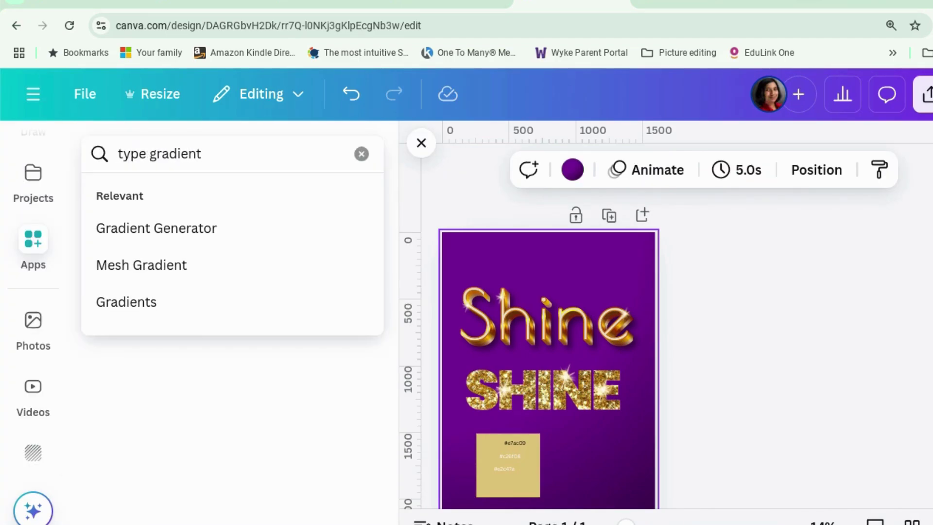
key(BackSpace)
key(Return)
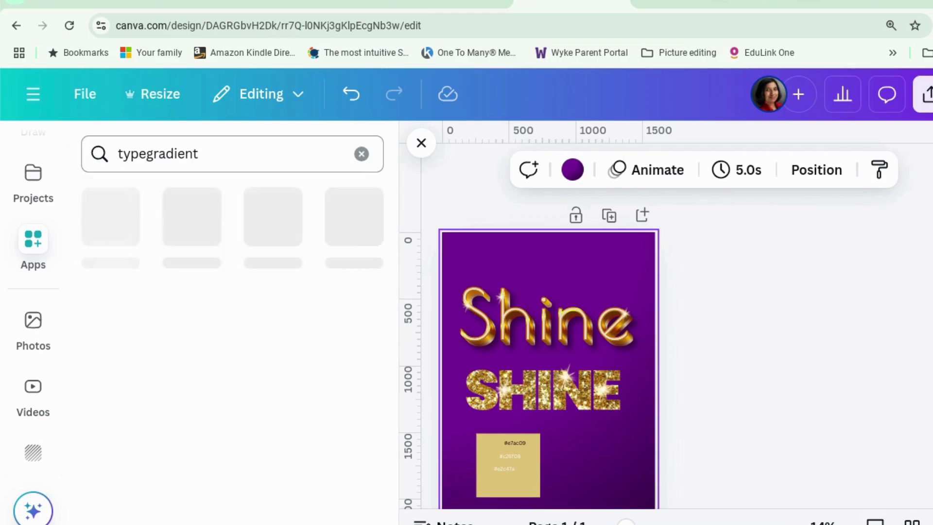
click(104, 234)
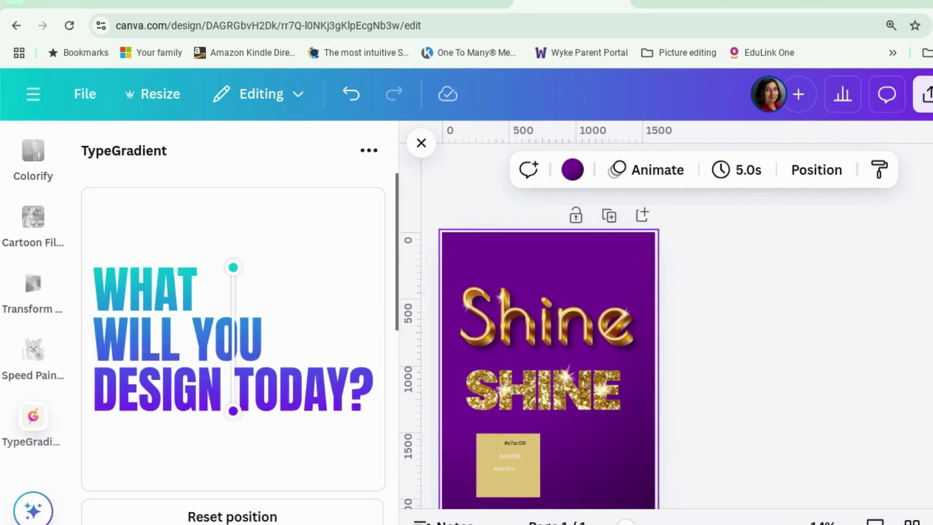
scroll(132, 250, down, 5)
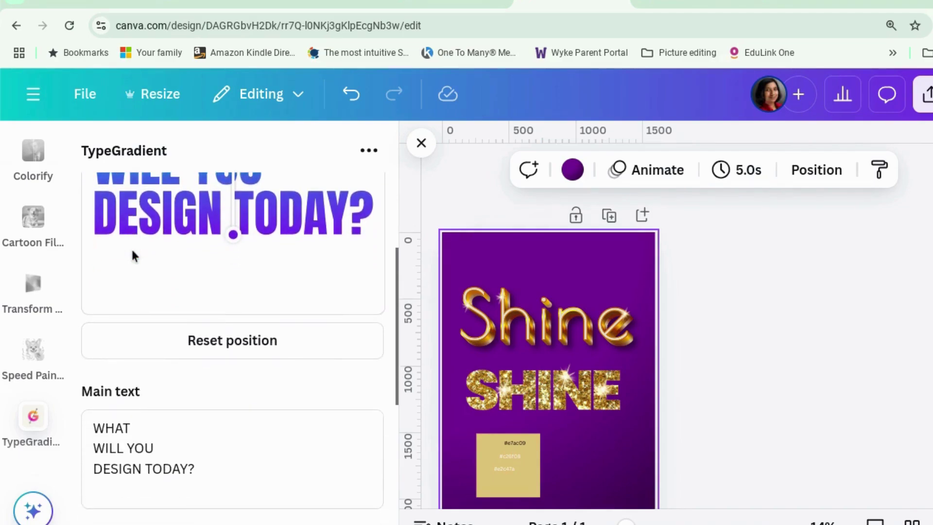
Replace the main text with Shine
scroll(132, 251, down, 2)
drag(205, 348, 90, 305)
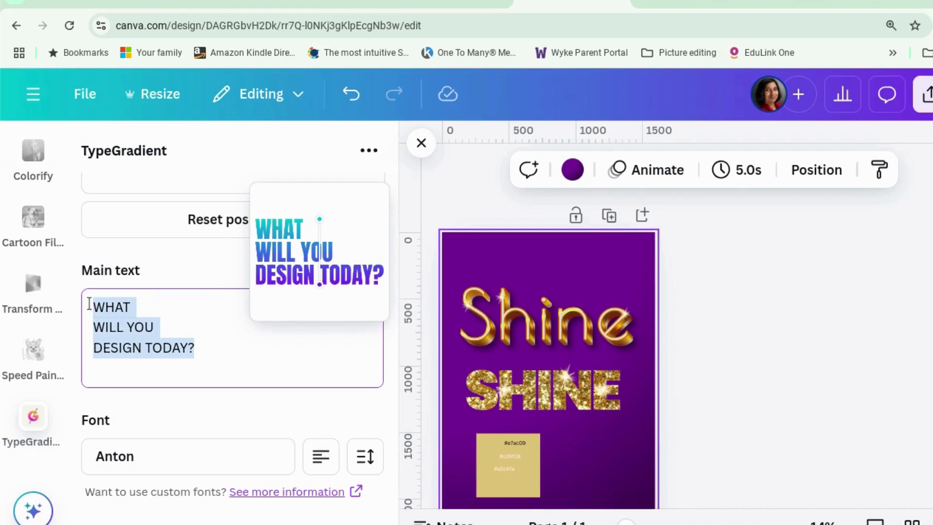
text(Shine)
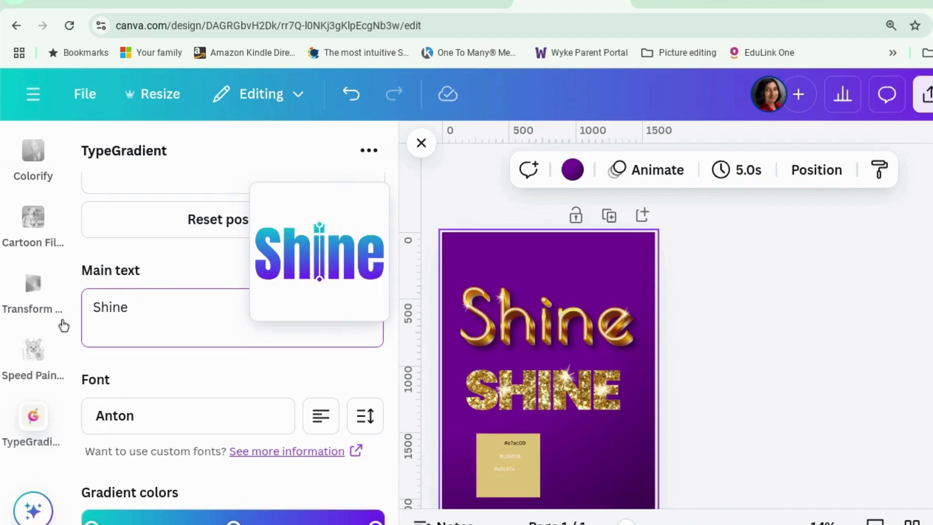
Change the gradient text's font to Banchero Regular
scroll(100, 390, down, 2)
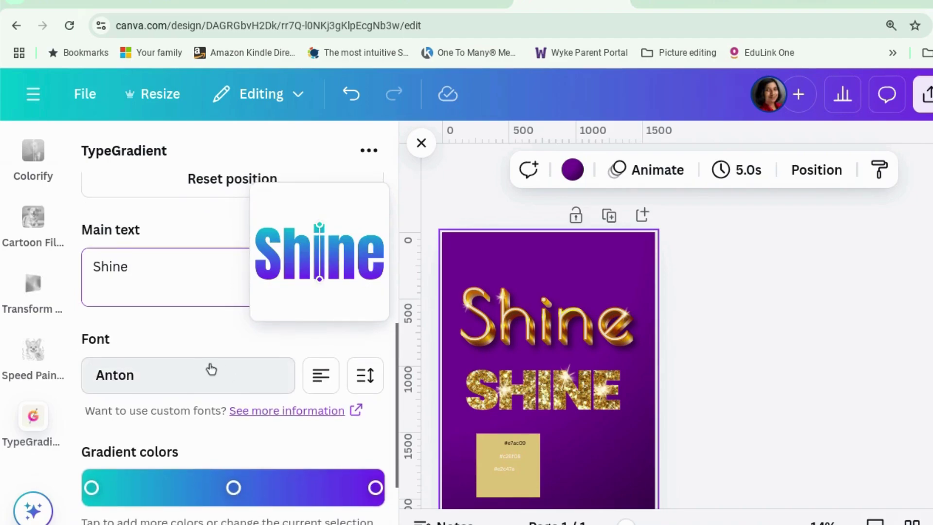
click(212, 368)
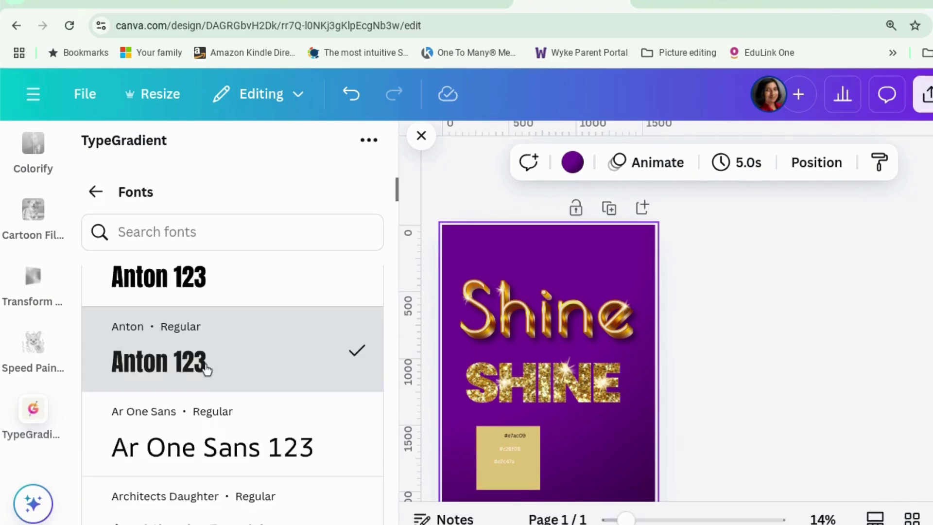
scroll(207, 369, down, 3)
scroll(206, 369, down, 8)
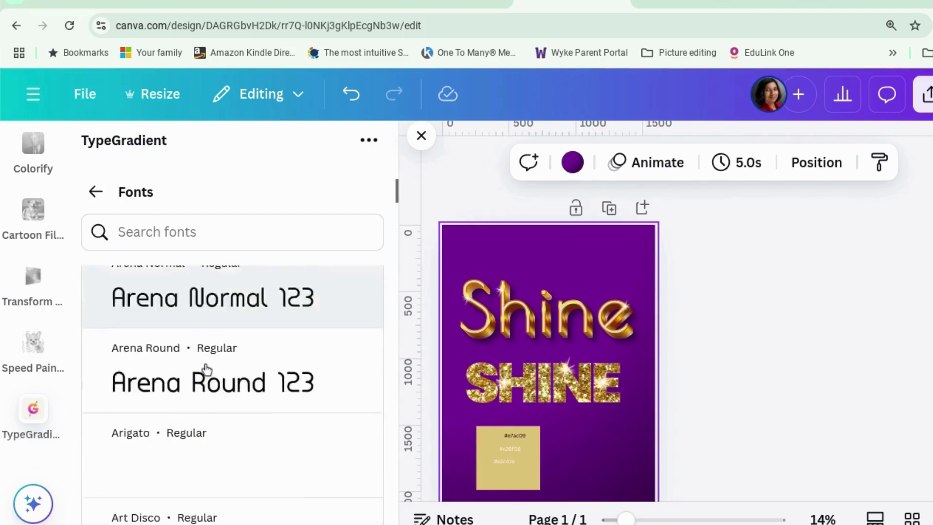
scroll(207, 370, down, 2)
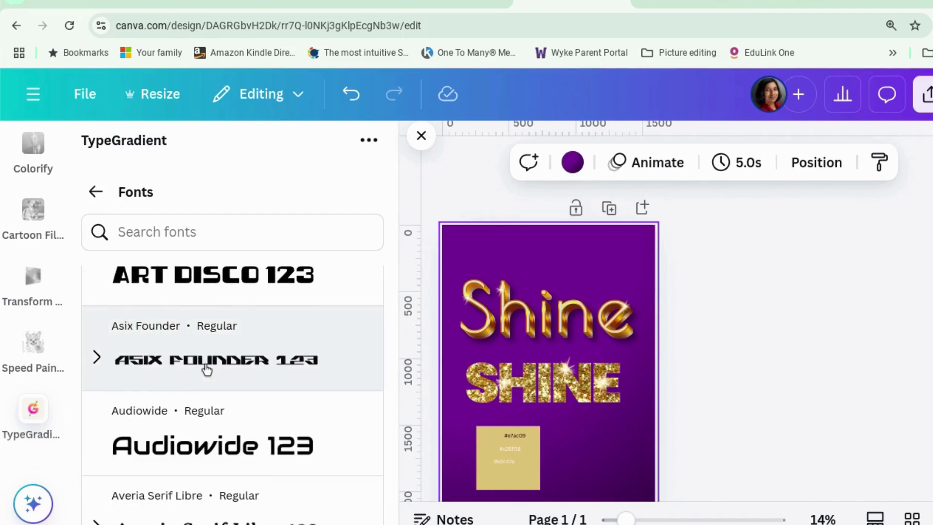
scroll(206, 369, down, 5)
click(219, 351)
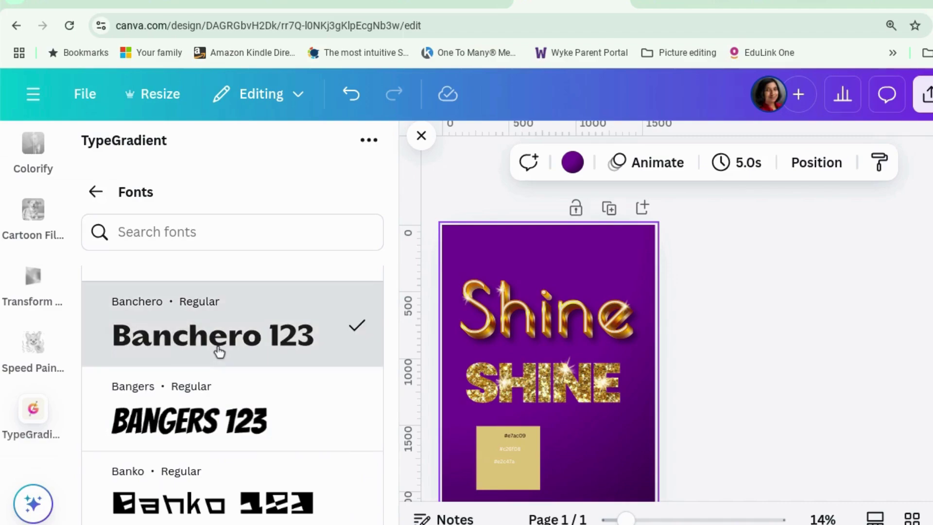
click(95, 191)
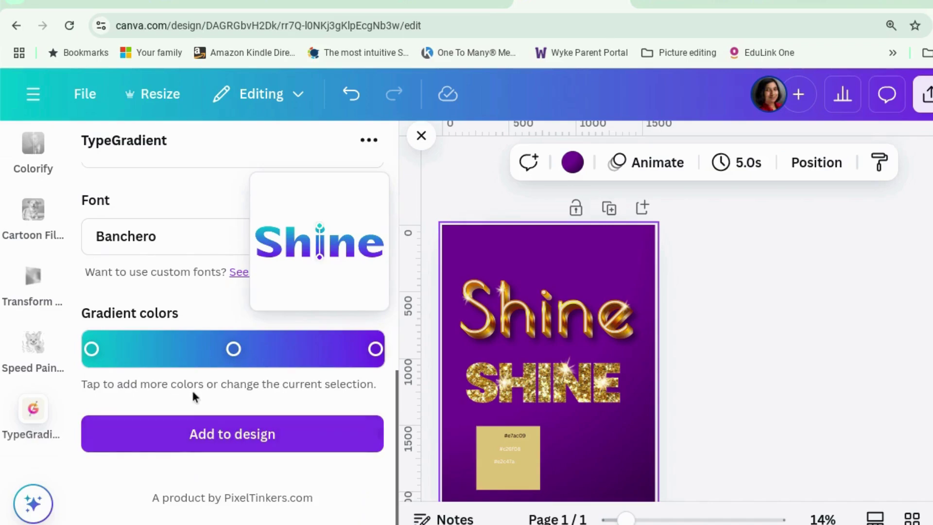
Add Bright as a second line of the main text and set the line height to -1
scroll(197, 384, up, 2)
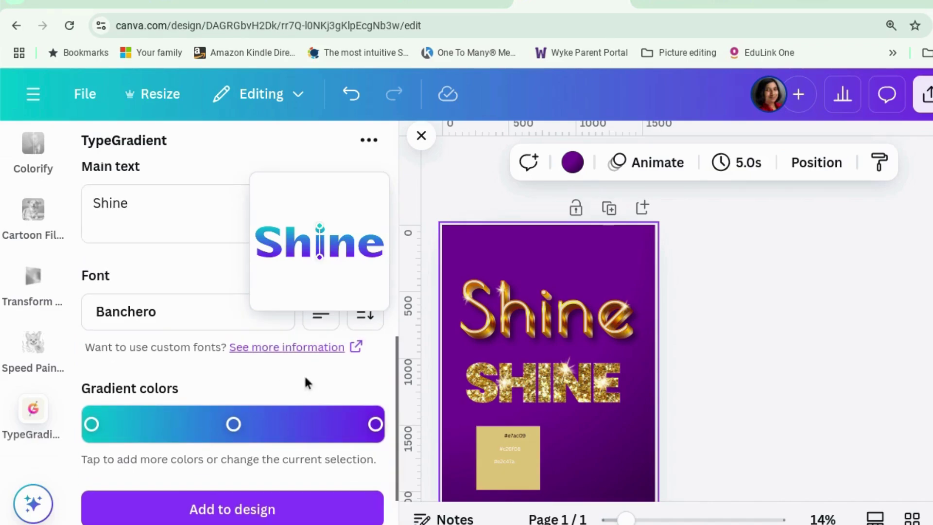
scroll(316, 378, up, 3)
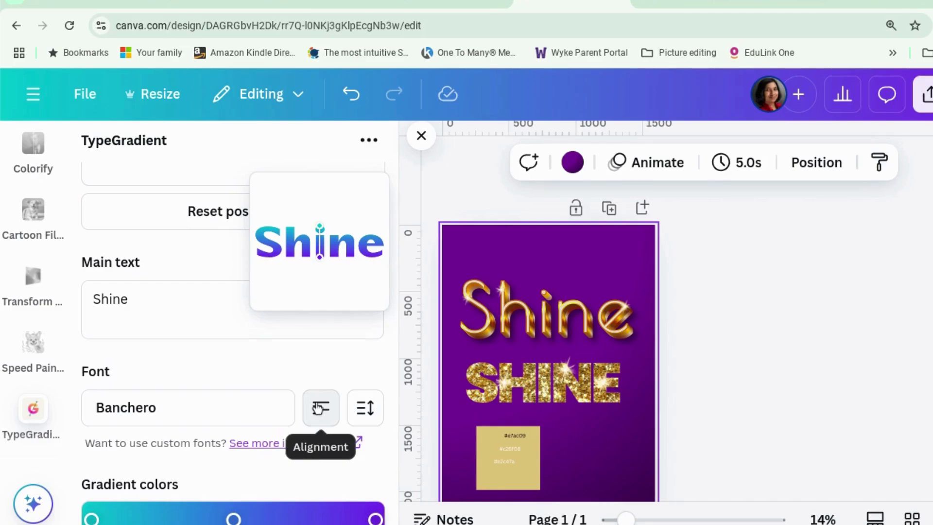
scroll(197, 309, up, 1)
click(178, 318)
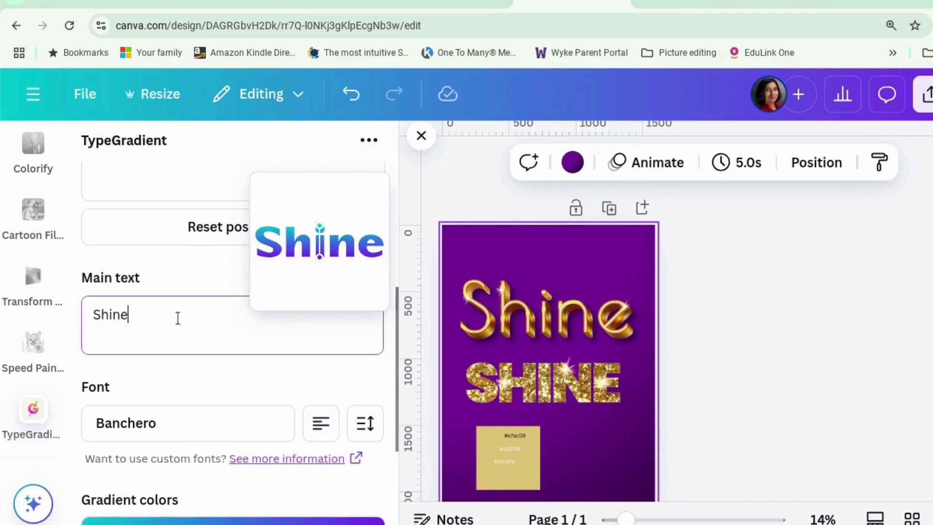
key(Return)
text(Bright)
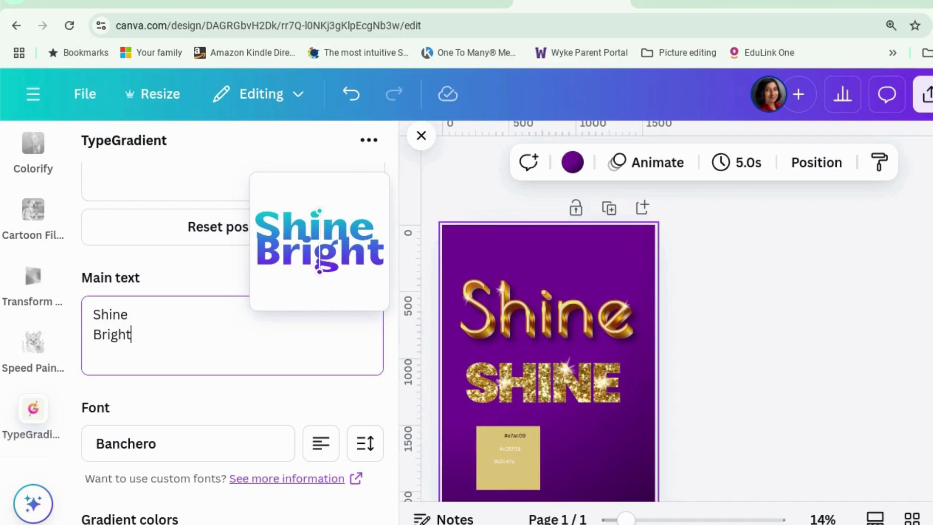
click(360, 445)
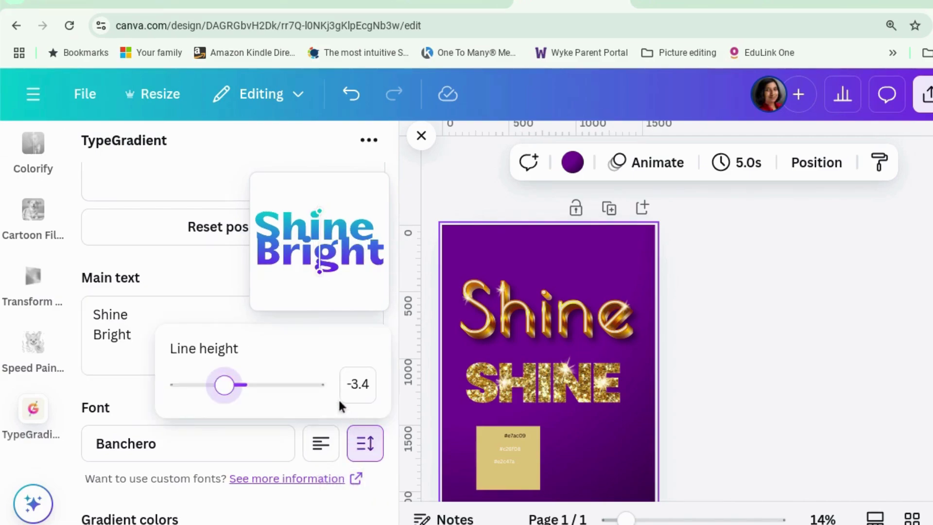
drag(226, 387, 242, 388)
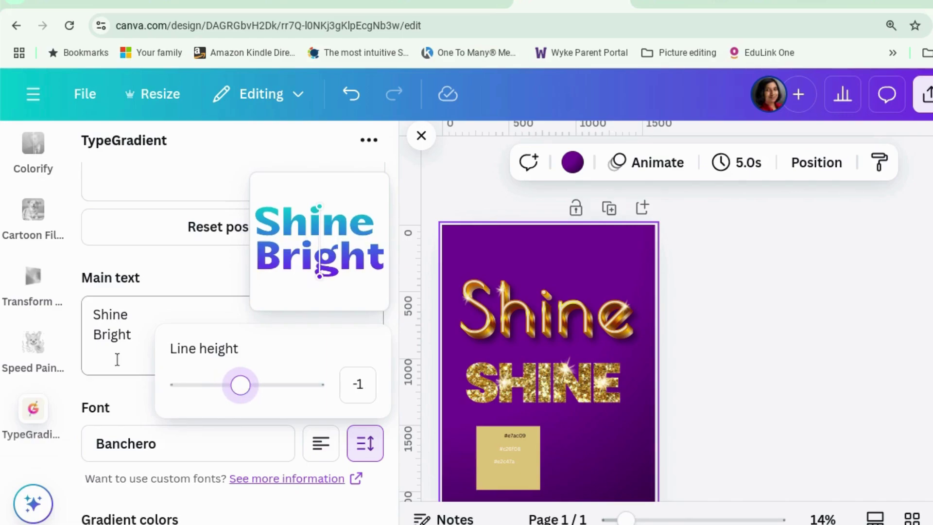
Remove the second line, Bright, from the main text
click(141, 350)
drag(141, 337, 83, 334)
key(BackSpace)
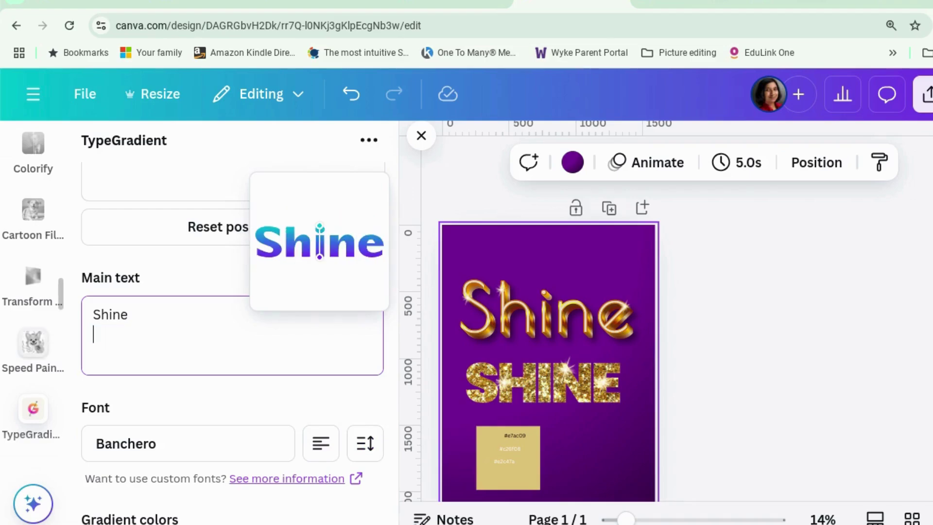
key(BackSpace)
Enlarge the #e7ac09 label on the square to font size 90 and copy its hex code for the gradient's last colour stop
scroll(254, 381, down, 1)
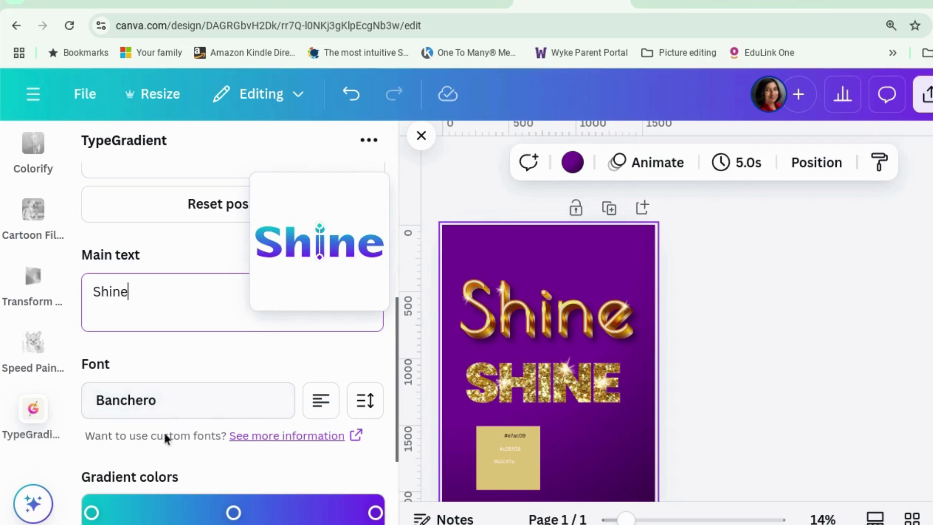
scroll(197, 433, down, 4)
scroll(196, 440, up, 1)
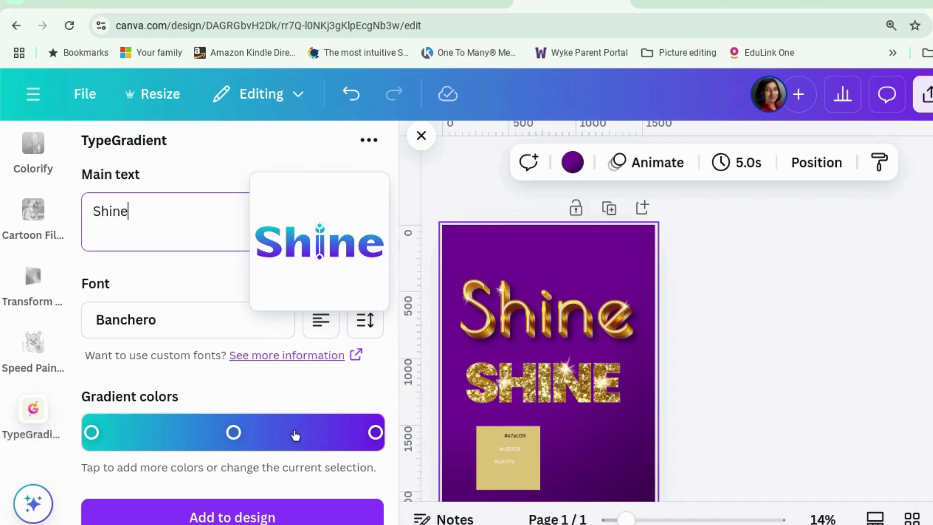
click(376, 432)
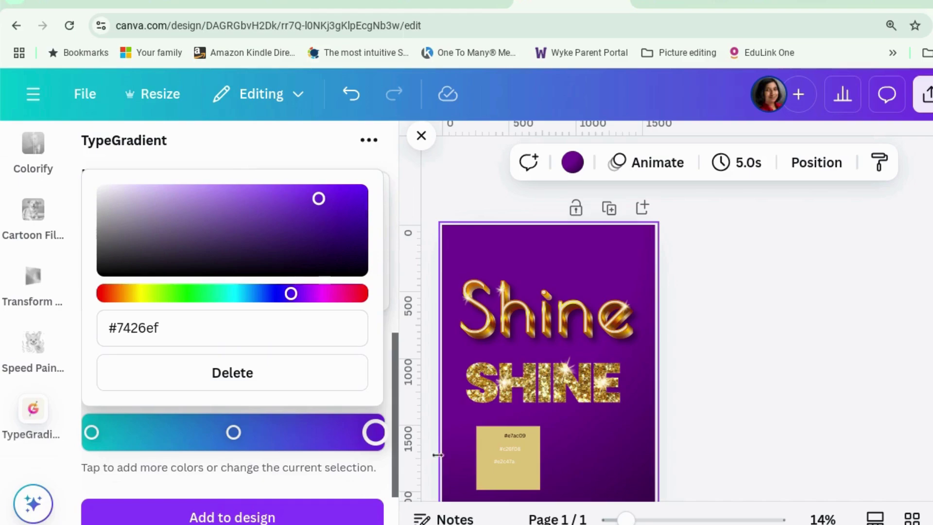
click(514, 464)
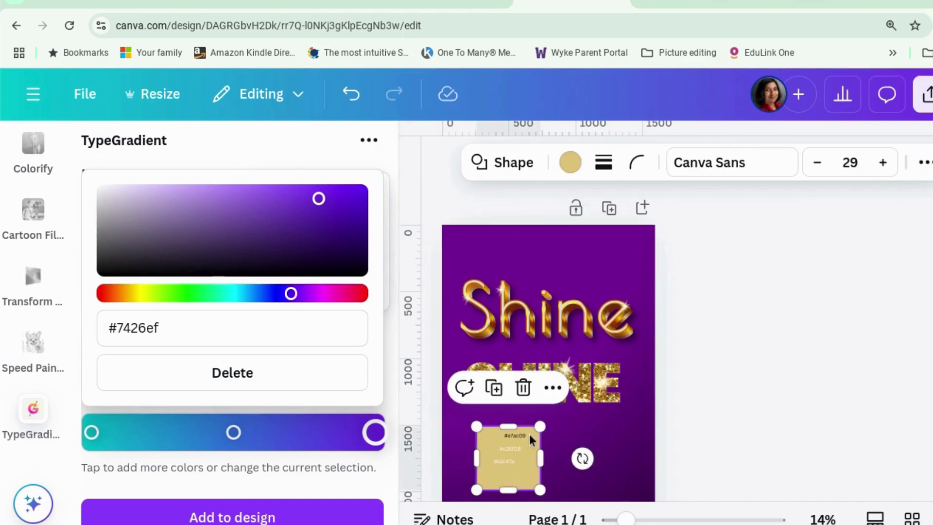
double_click(523, 436)
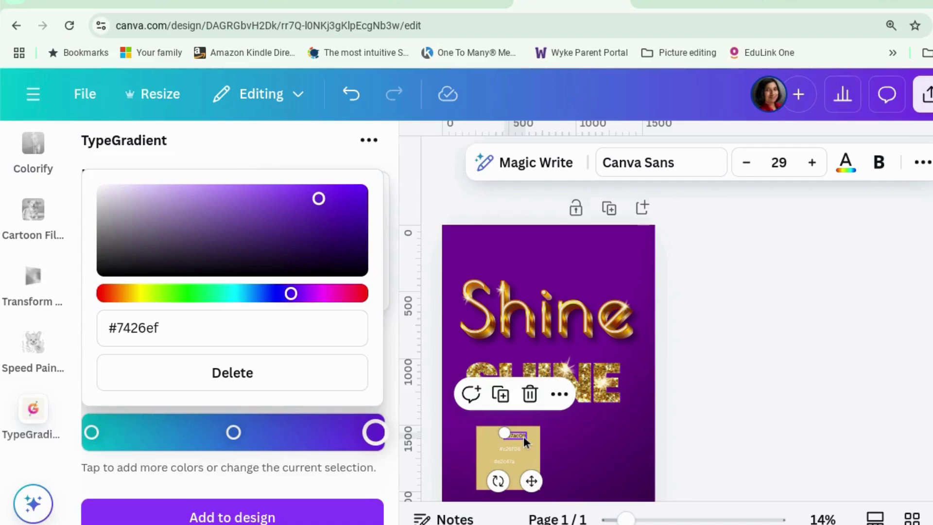
drag(505, 433, 526, 428)
key(ctrl+c)
click(459, 431)
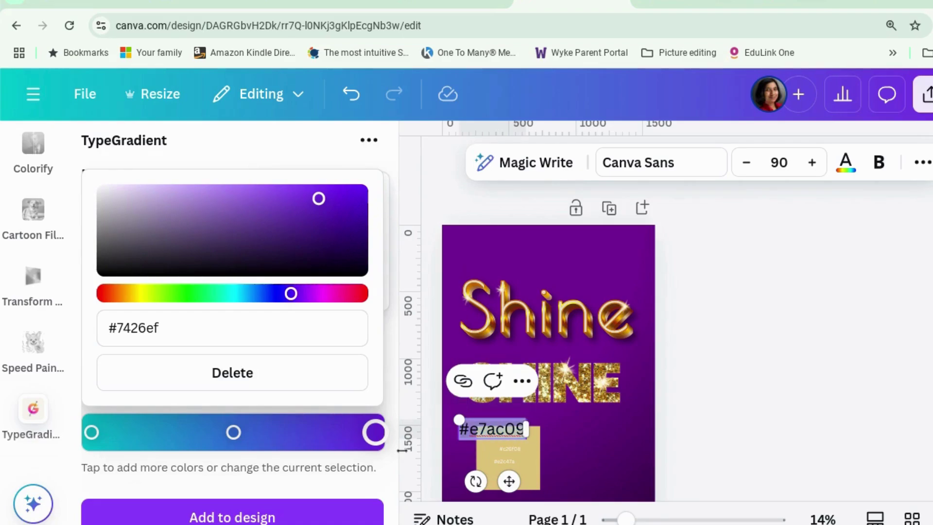
Set the last colour stop of the text gradient to #e7ac09
click(246, 325)
click(69, 300)
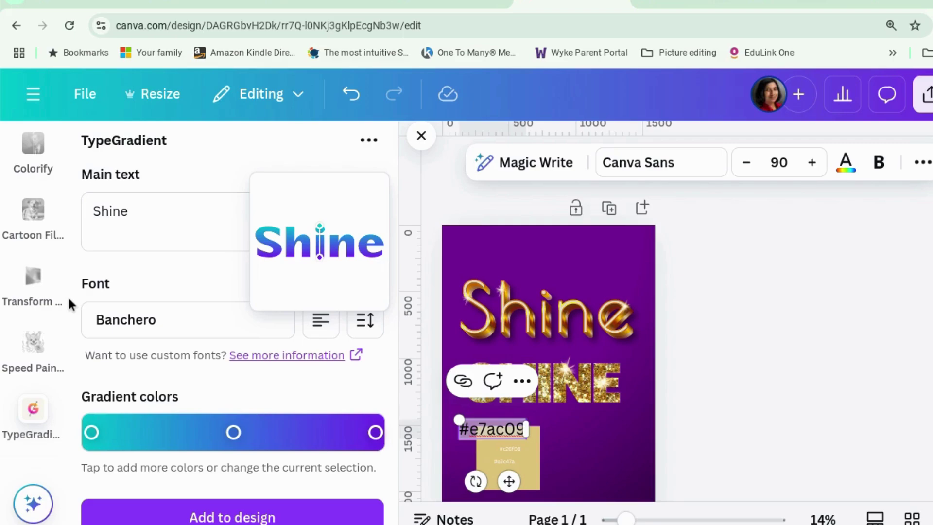
click(375, 432)
click(183, 323)
triple_click(177, 318)
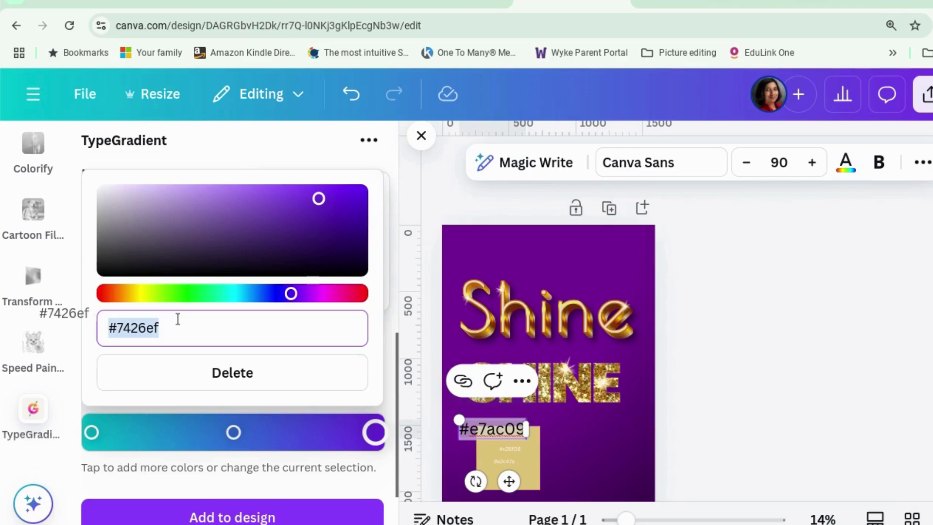
key(ctrl+v)
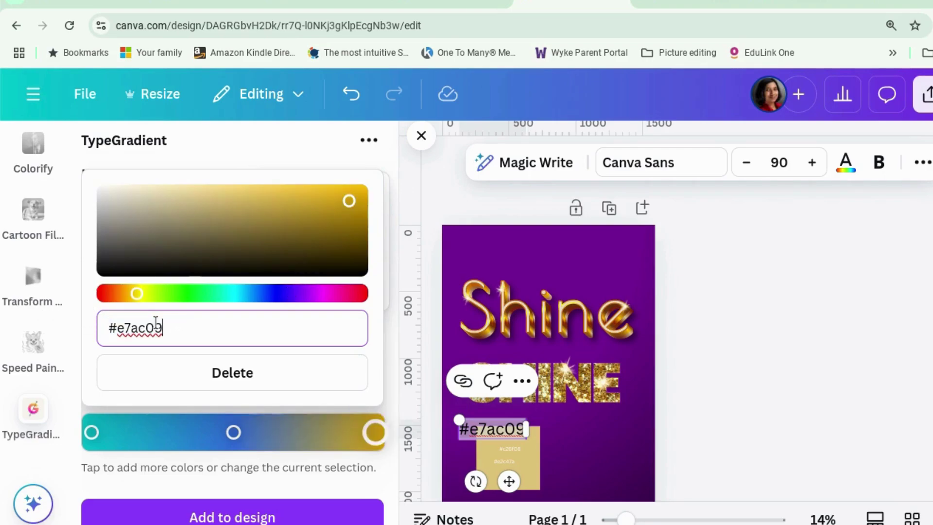
Set the middle colour stop of the gradient to #c26f08, taken from the second label on the square
click(520, 452)
click(521, 450)
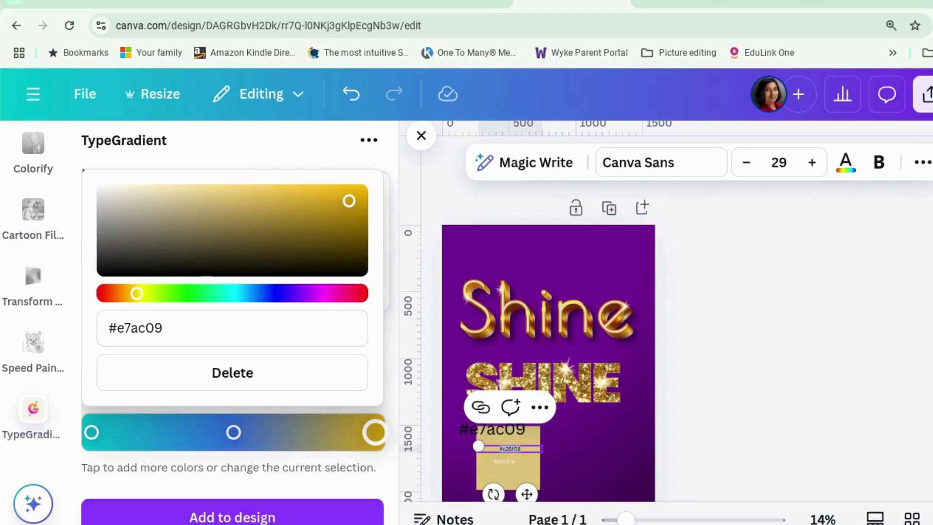
click(233, 432)
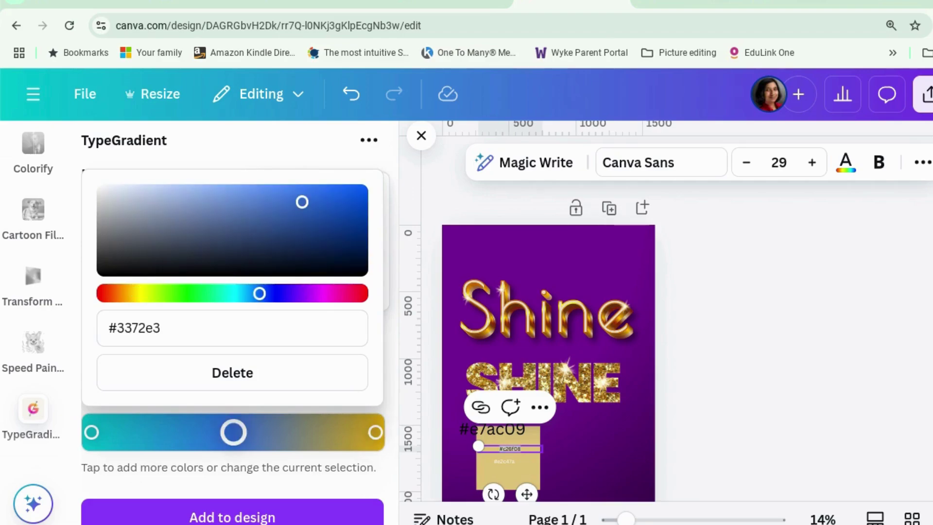
drag(220, 323, 110, 316)
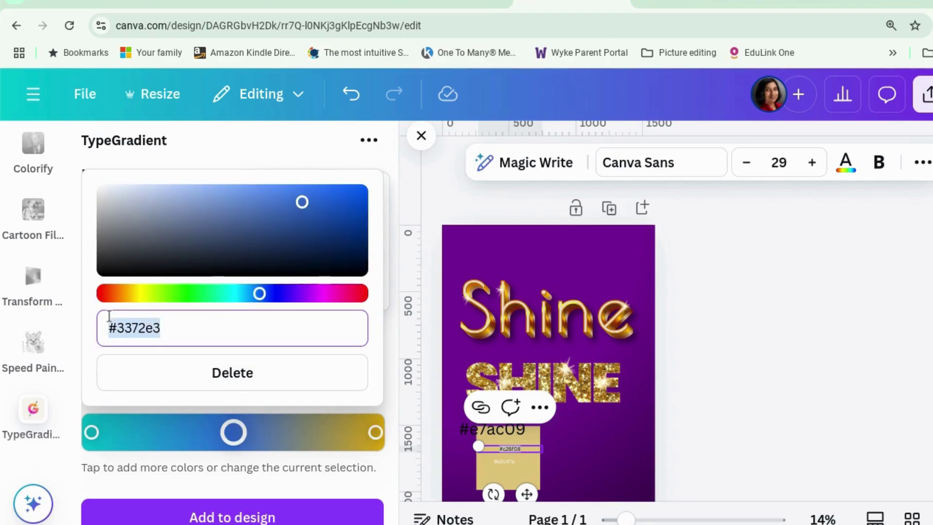
text(#c26f08)
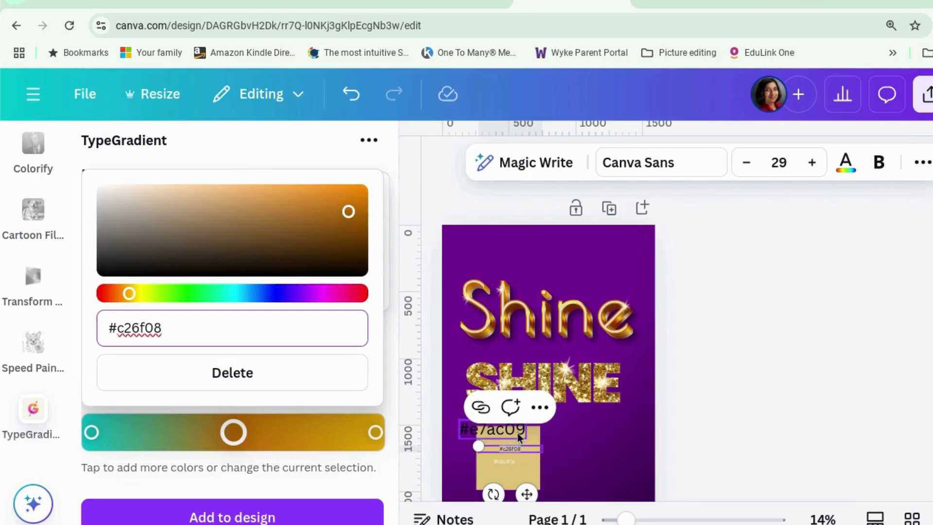
Add a gradient colour stop just before the middle one and set it to #e2c47a from the third label
click(198, 433)
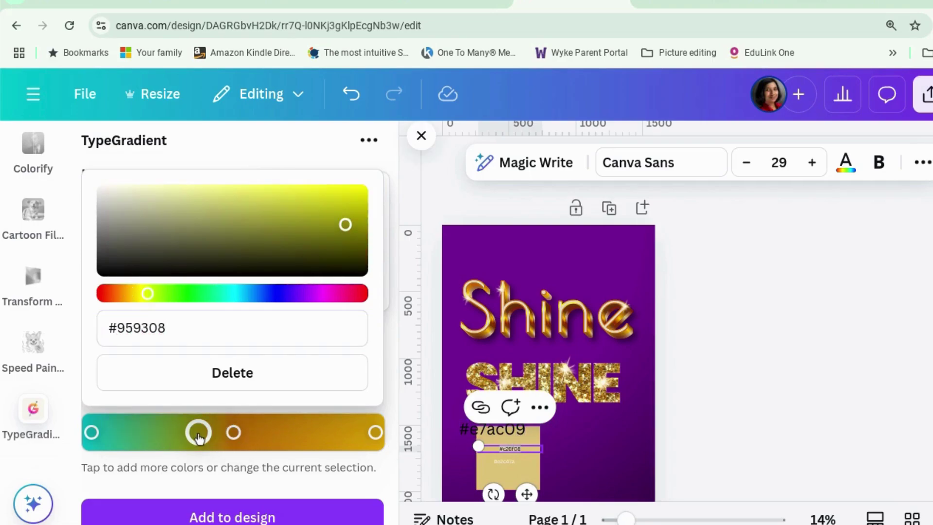
click(503, 462)
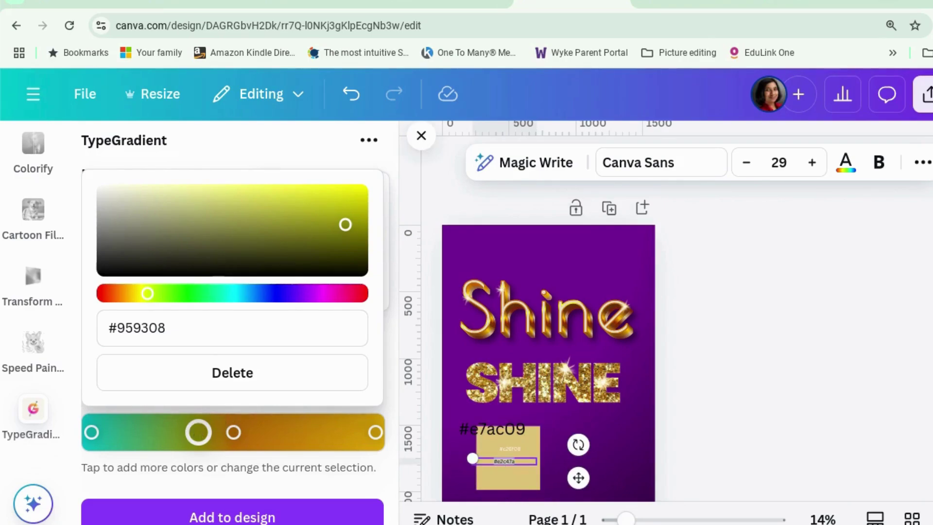
click(76, 313)
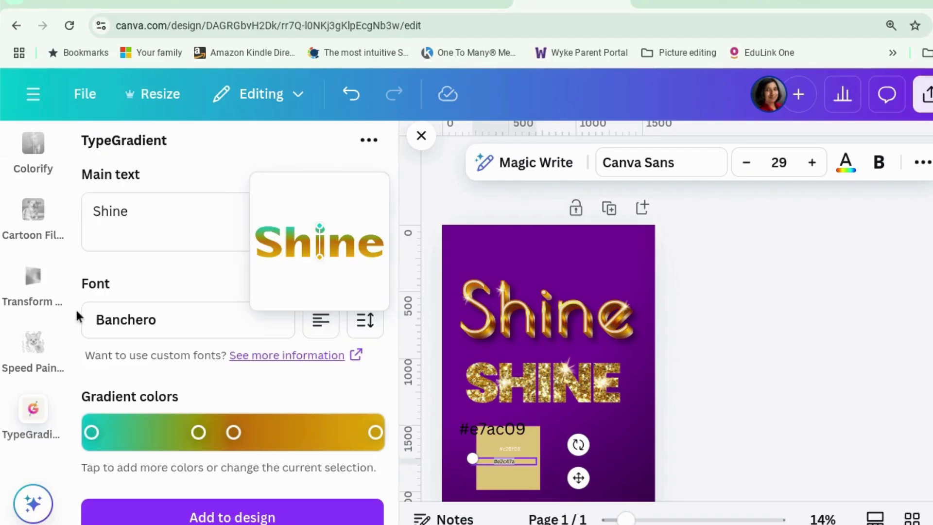
click(198, 432)
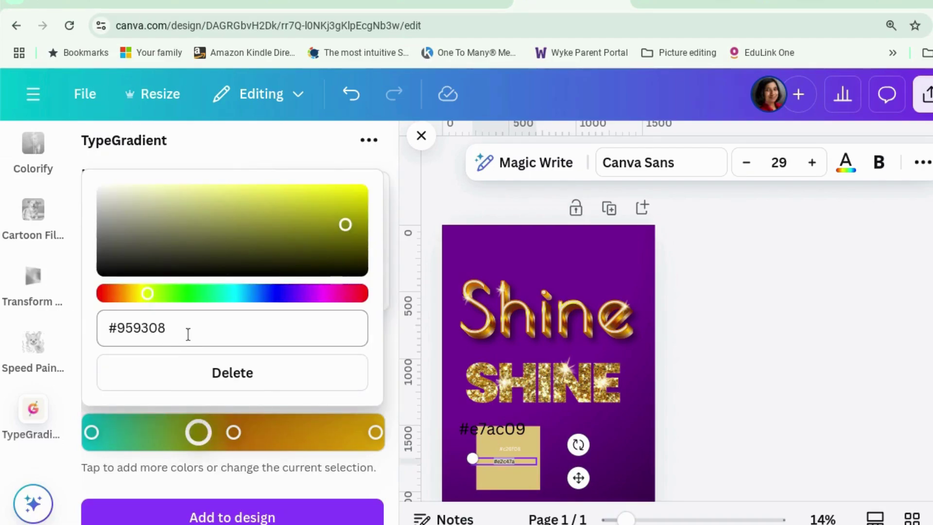
drag(187, 333, 107, 321)
text(#e2c47a)
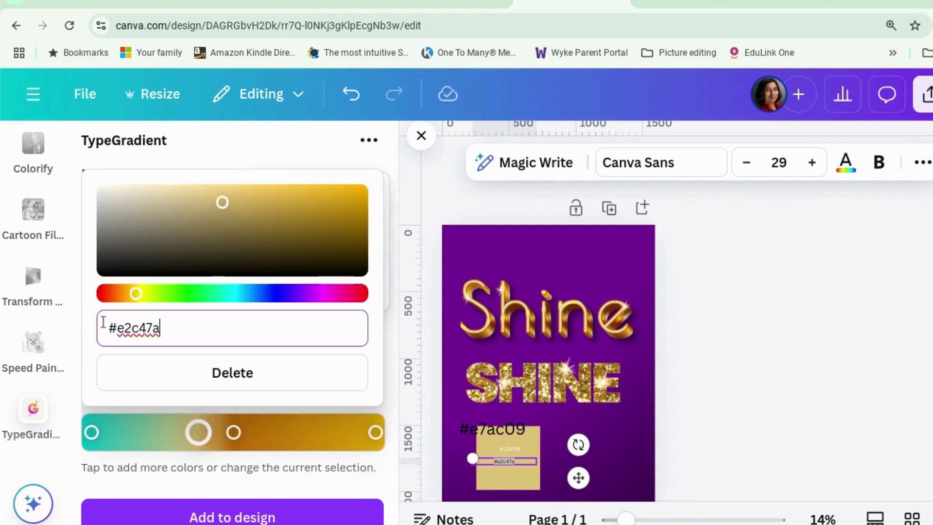
Set the first colour stop of the text gradient to #e7ac09, copied from the large label above the square
click(92, 432)
click(474, 431)
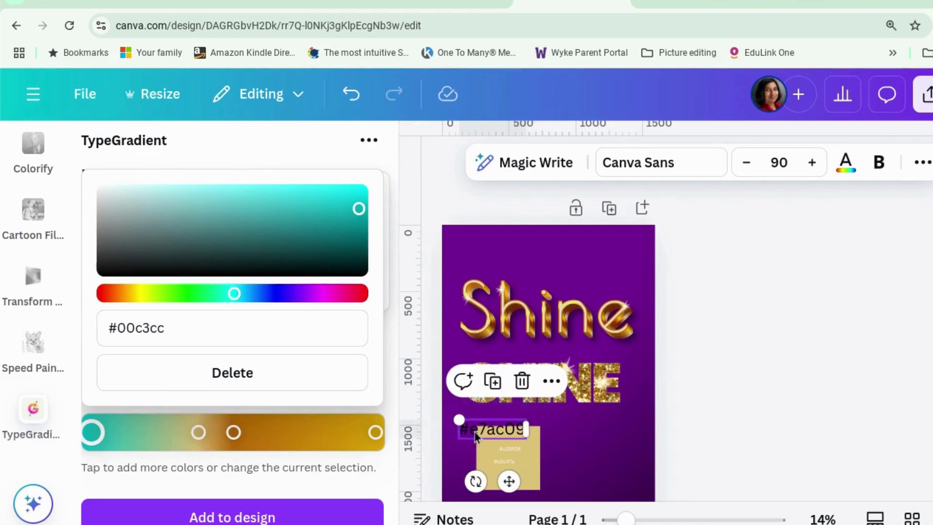
double_click(476, 435)
key(ctrl+c)
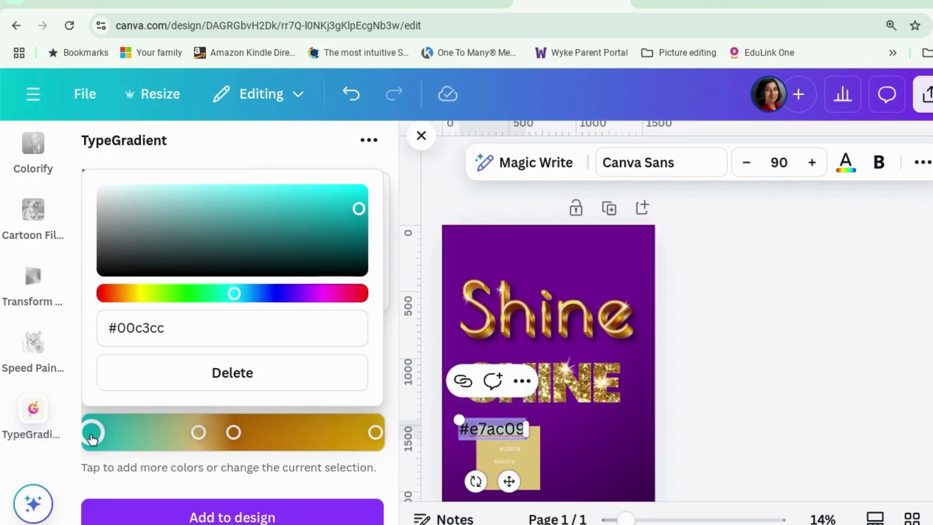
drag(208, 334, 100, 313)
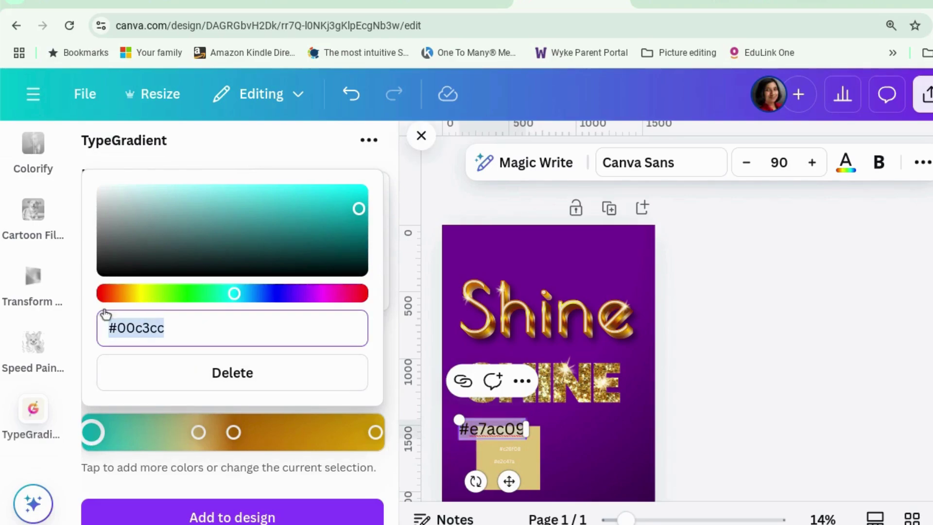
key(ctrl+v)
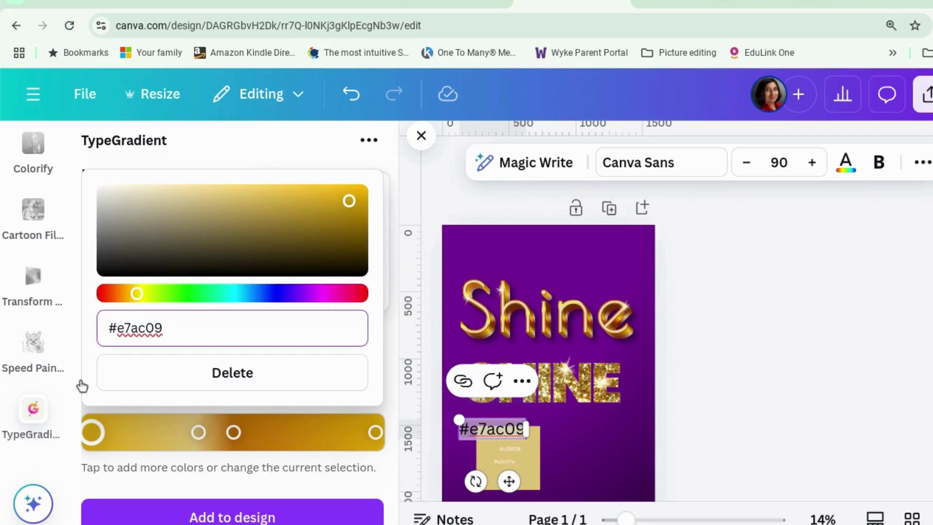
click(261, 489)
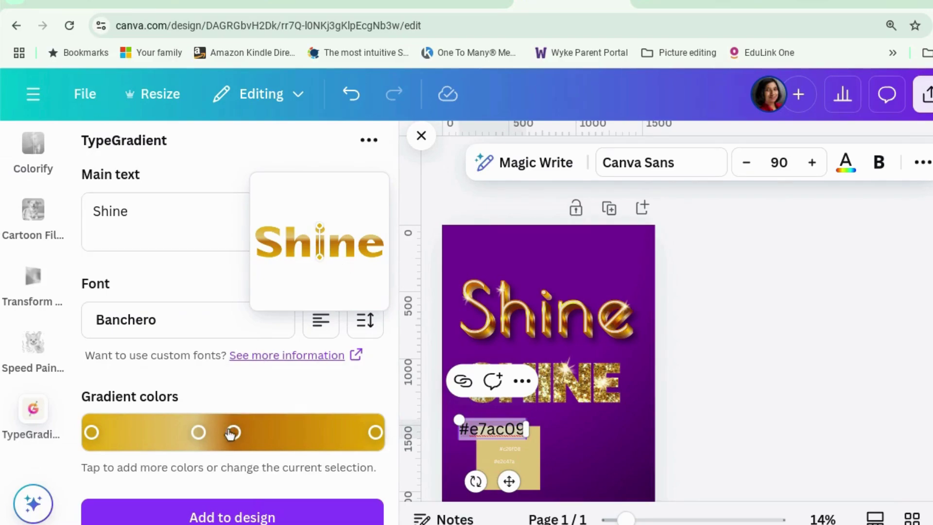
Move the #c26f08 stop closer to the gradient's end and add a lighter #ffdb83 stop just before the #e2c47a one
drag(234, 434, 322, 432)
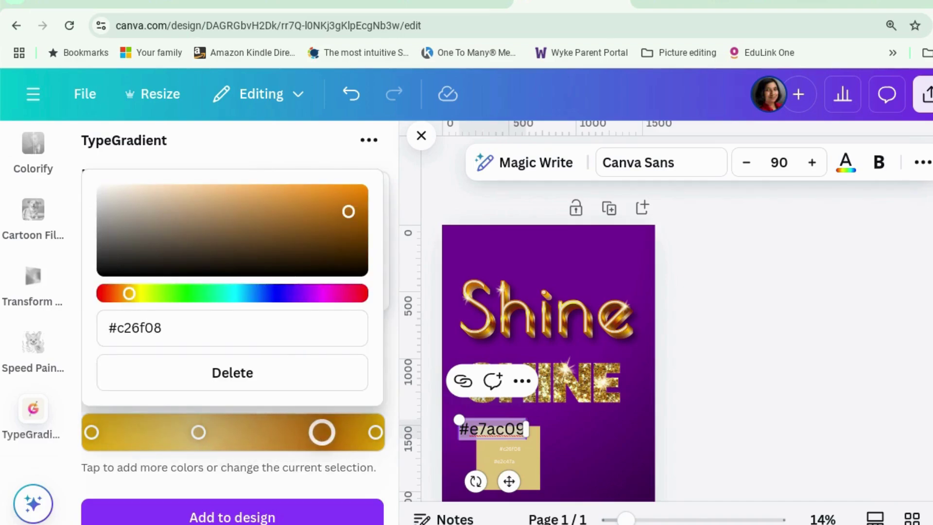
click(198, 432)
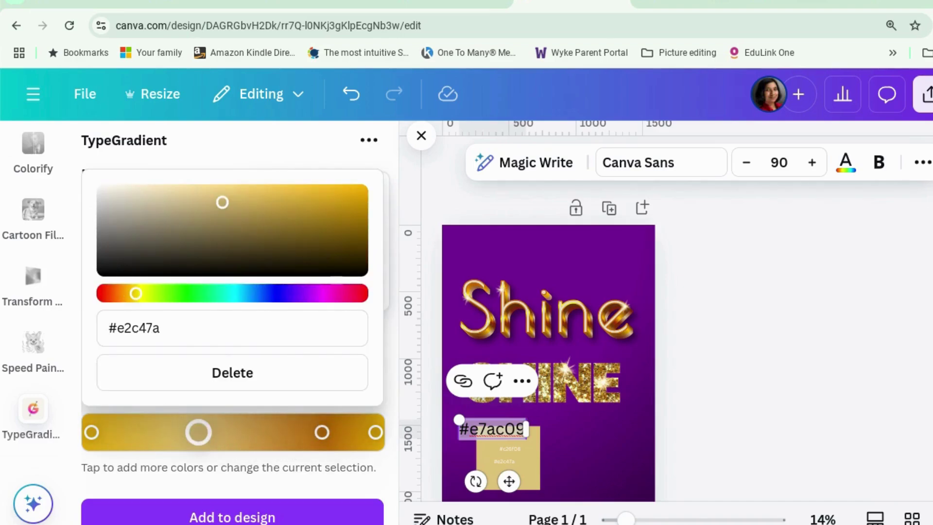
click(183, 437)
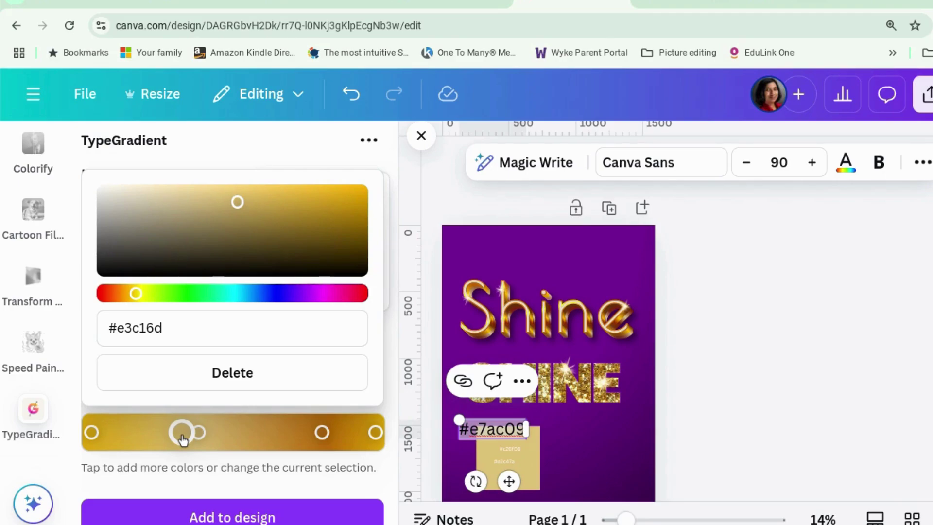
mouse_move(240, 205)
mouse_down()
mouse_move(206, 194)
mouse_move(246, 194)
mouse_move(236, 194)
mouse_up()
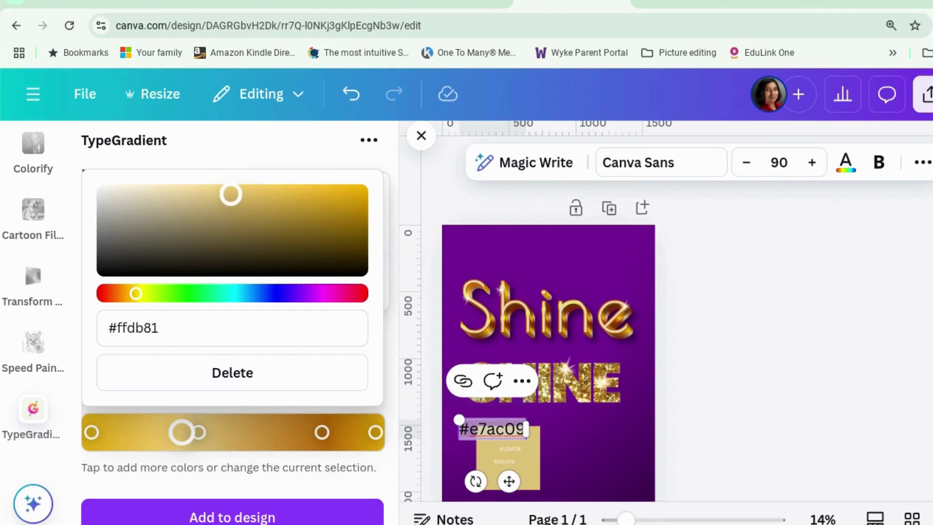
click(239, 181)
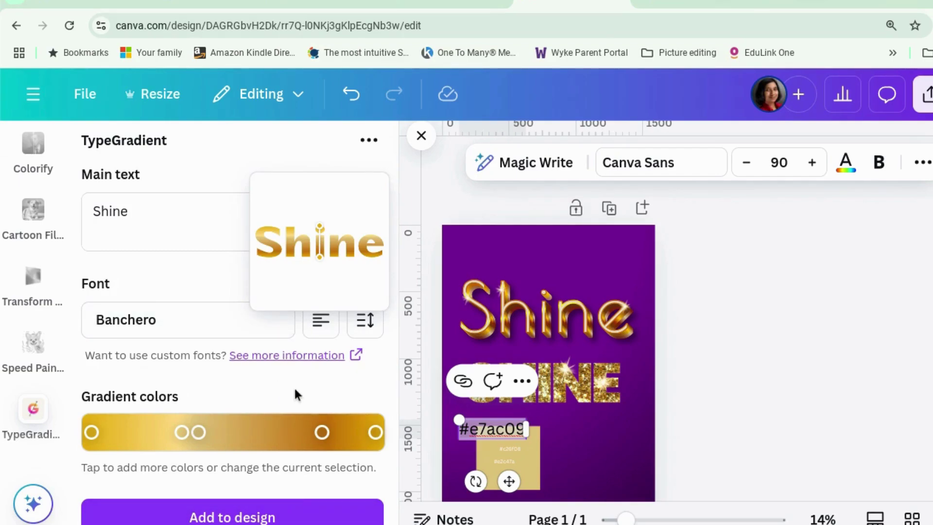
Stretch the gradient line in the text preview so it starts just above and ends a little below the word Shine
scroll(225, 352, up, 5)
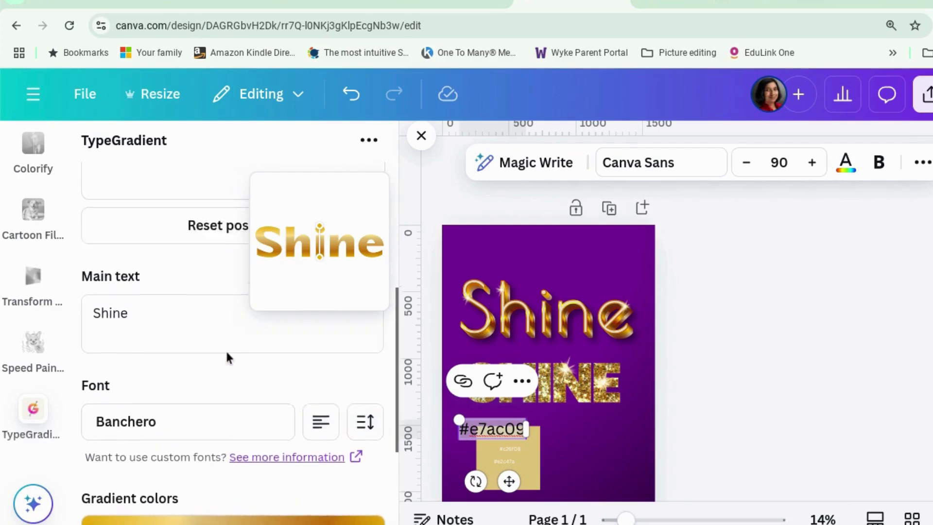
scroll(230, 356, up, 1)
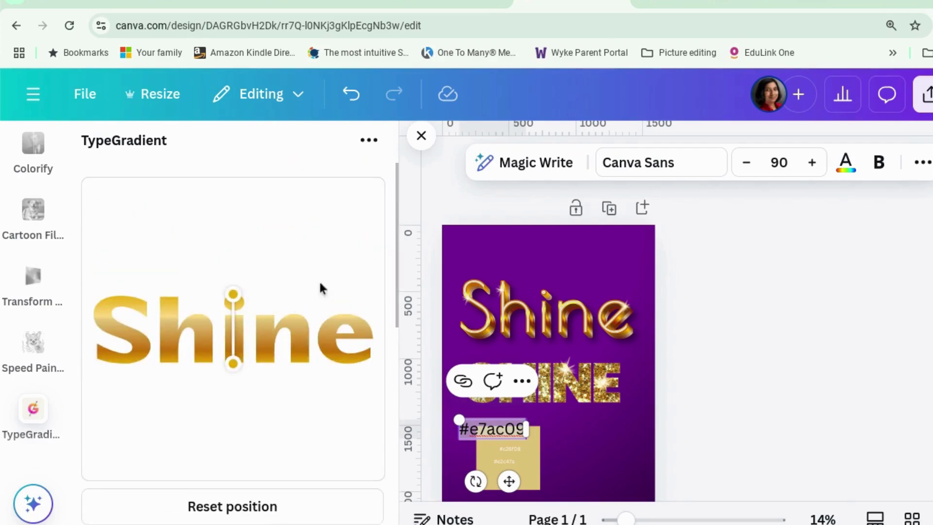
drag(235, 300, 235, 198)
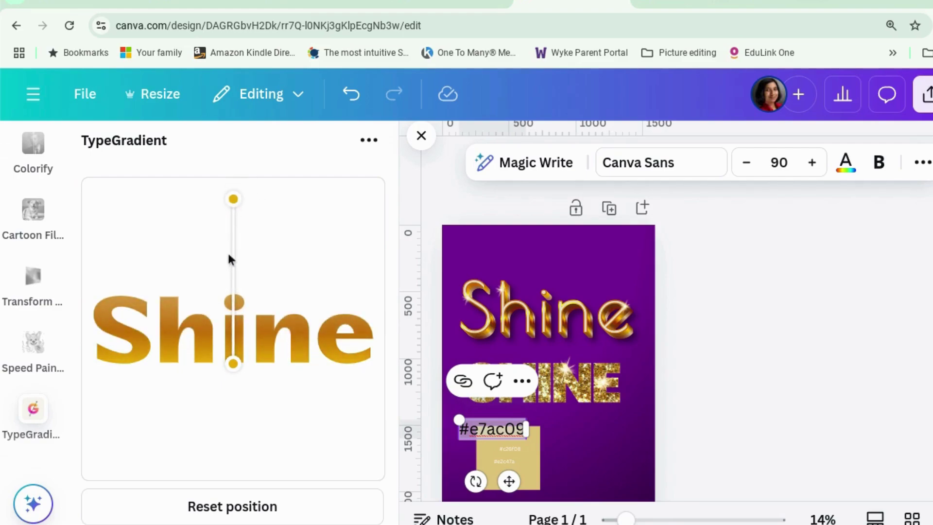
drag(237, 374, 230, 457)
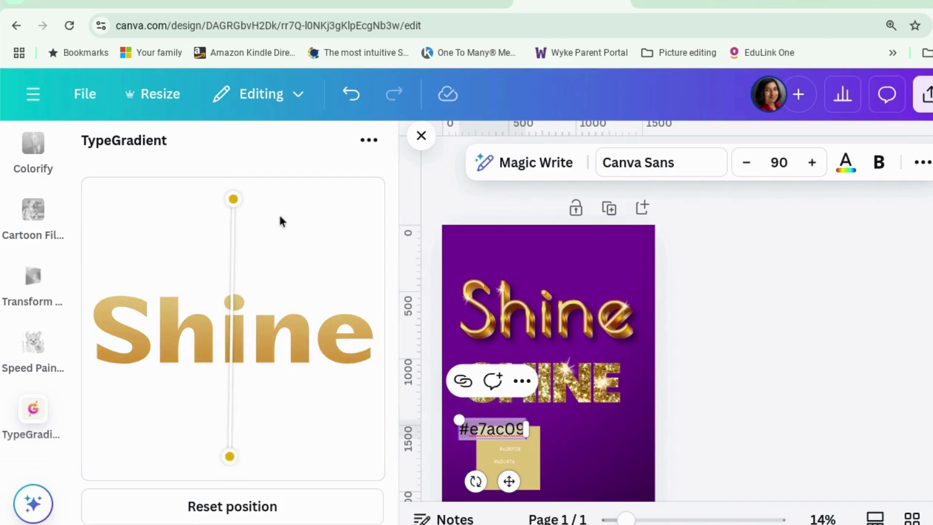
drag(233, 199, 229, 270)
mouse_move(232, 457)
mouse_down()
mouse_move(226, 432)
mouse_move(221, 451)
mouse_up()
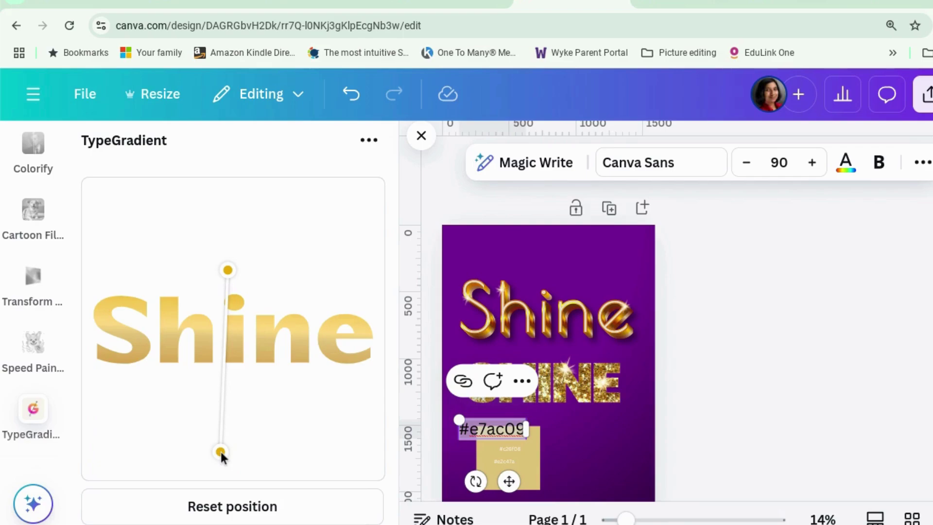
drag(220, 452, 232, 410)
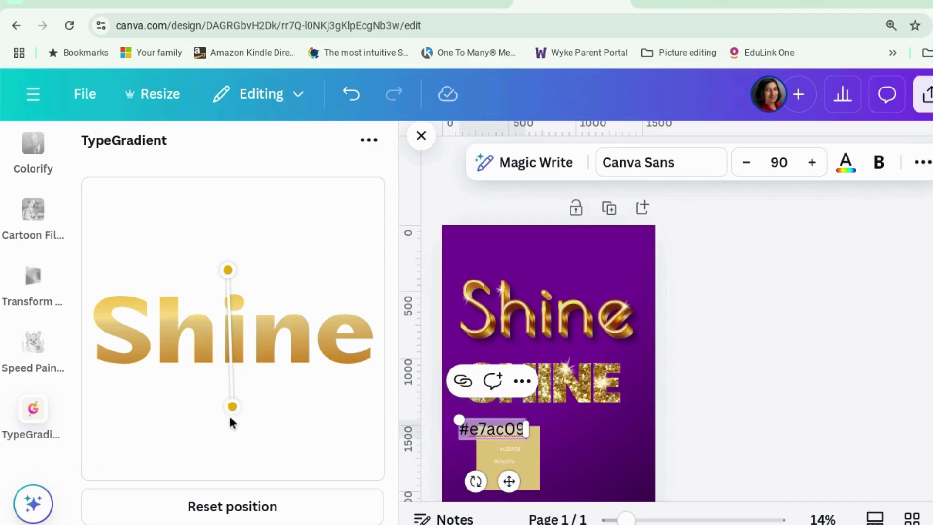
Delete the #c26f08 stop from the gradient and move the last #e7ac09 stop slightly inward
scroll(229, 418, down, 8)
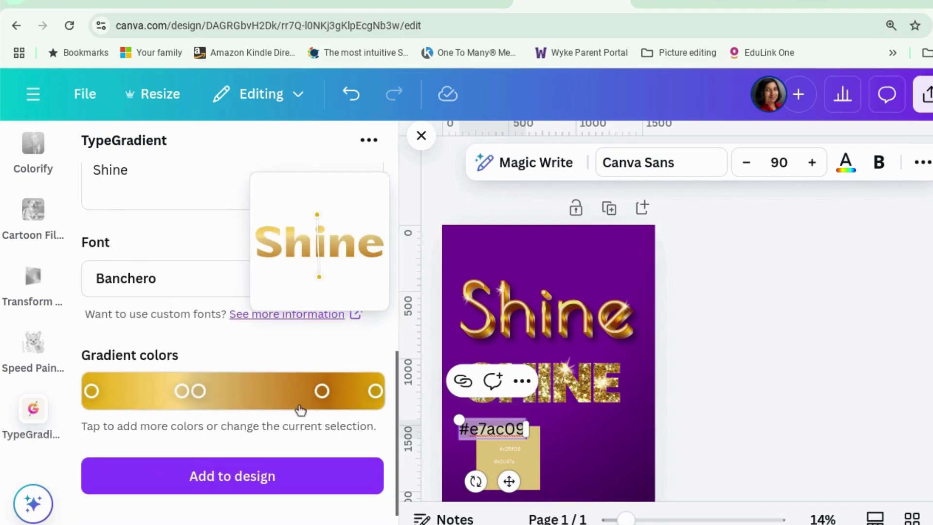
click(322, 391)
click(294, 340)
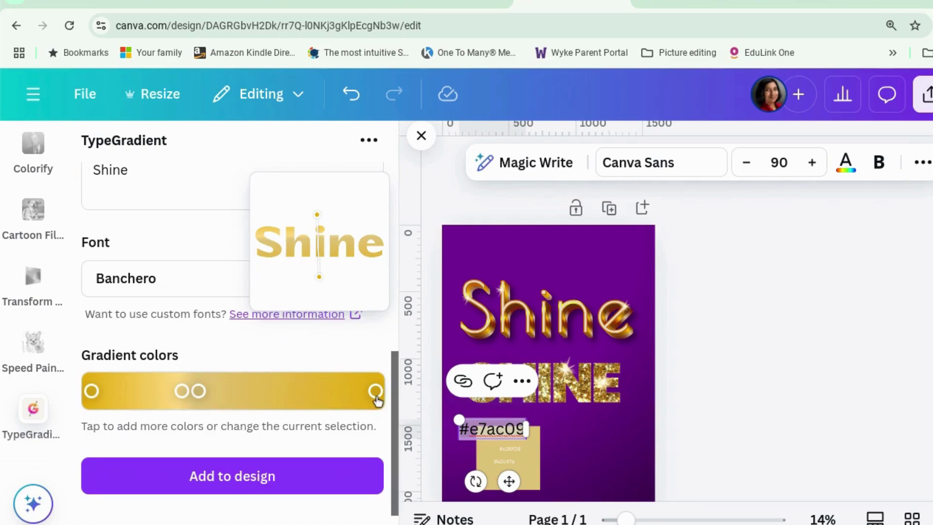
drag(375, 391, 338, 390)
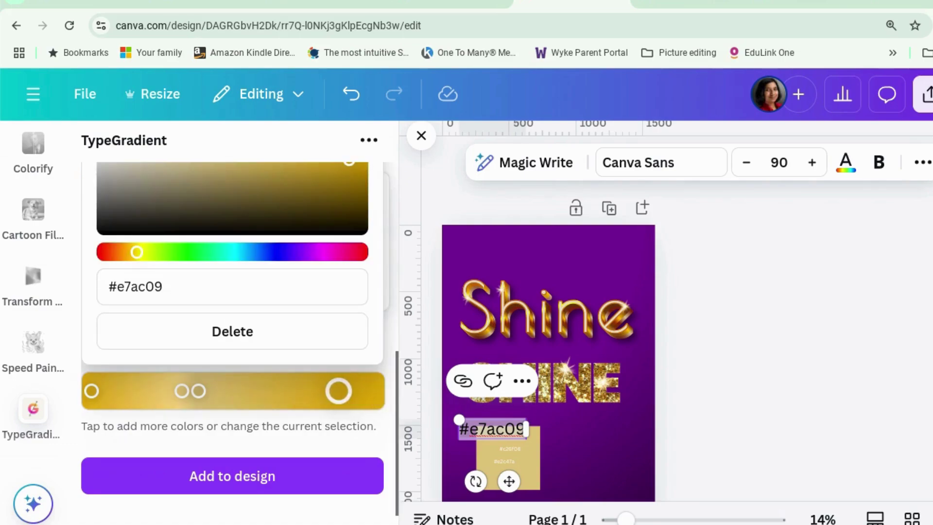
click(268, 446)
Lower the gradient line's start handle in the preview to the top edge of the letters
scroll(271, 435, up, 5)
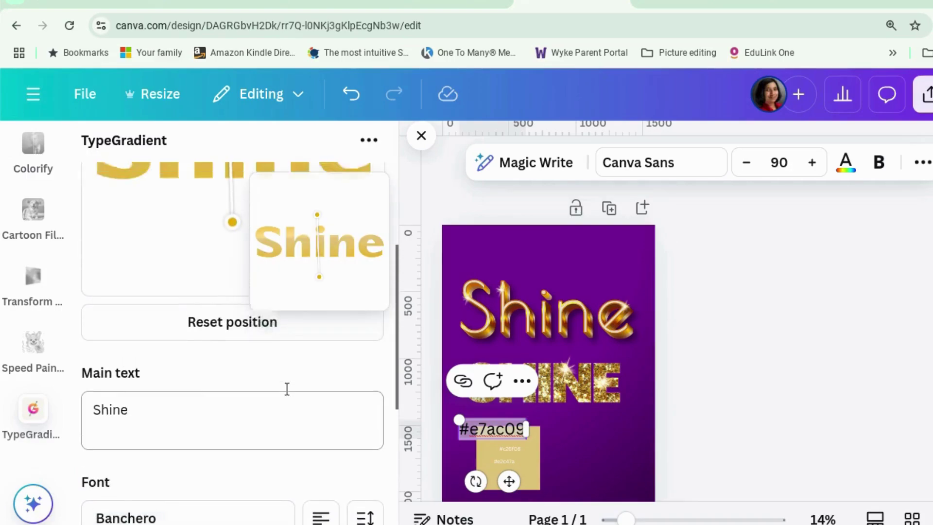
scroll(287, 389, up, 4)
drag(229, 269, 232, 297)
Add a gradient colour stop just before the #ffdb83 one and set it to #ffffff
scroll(260, 409, down, 5)
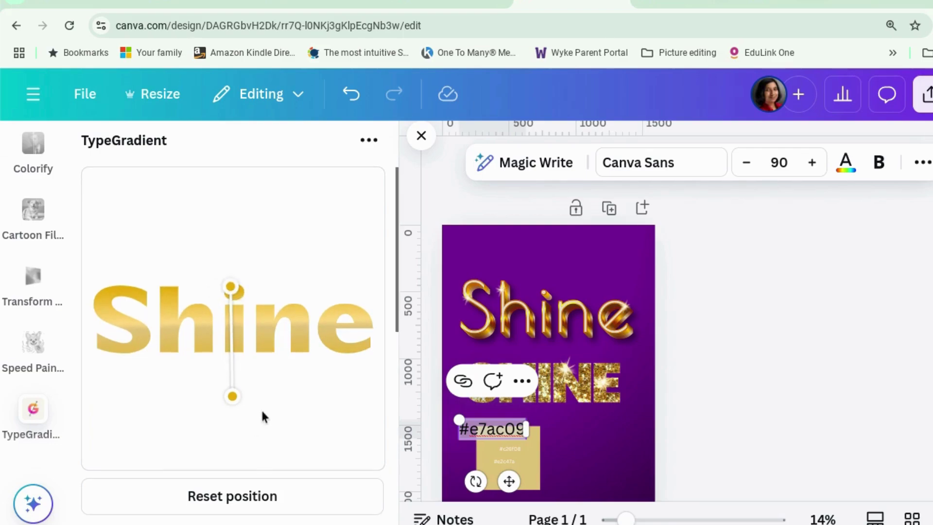
scroll(261, 411, down, 4)
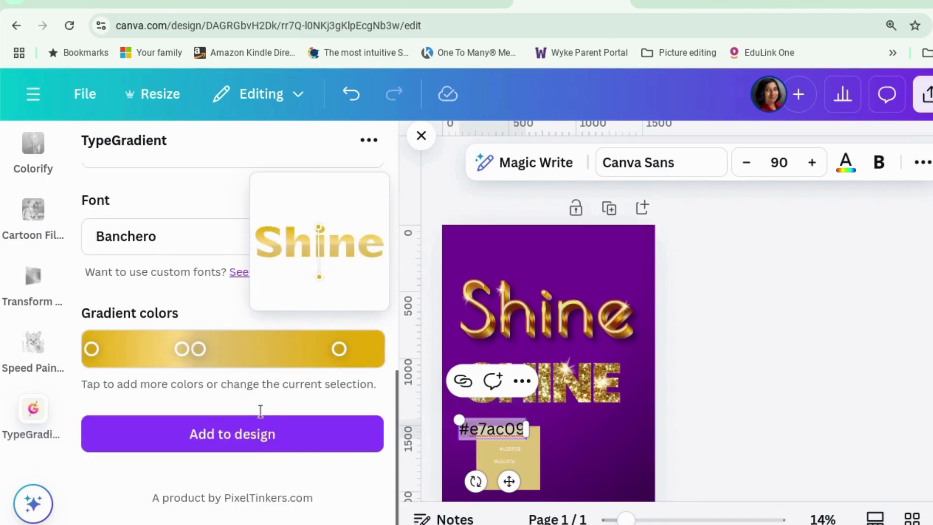
click(182, 349)
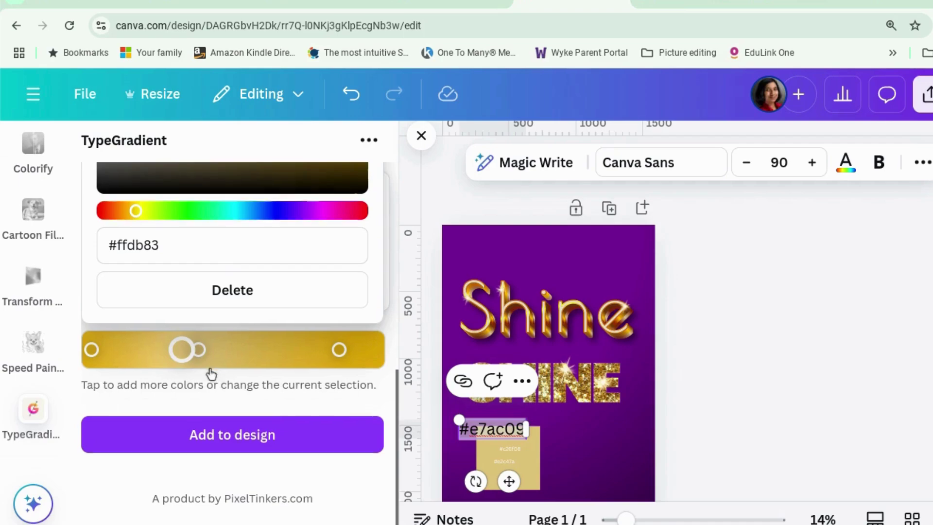
scroll(185, 365, up, 1)
click(164, 359)
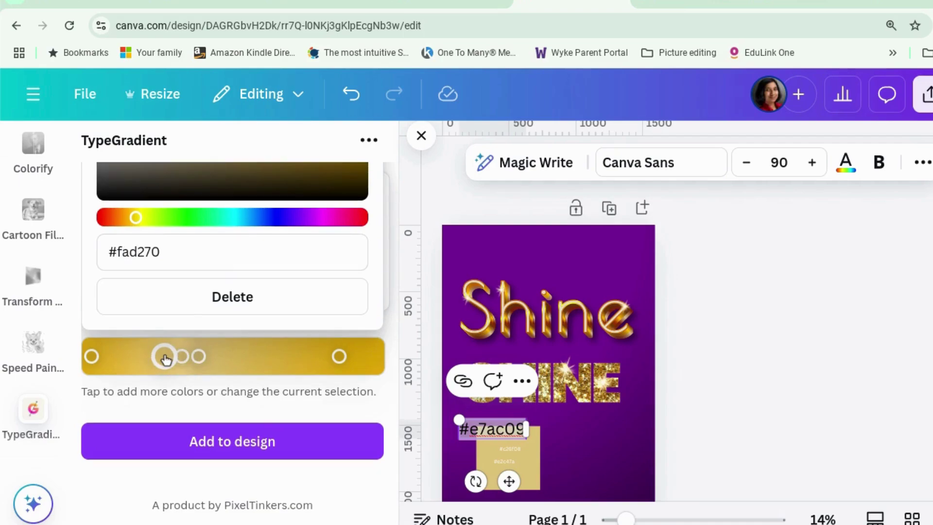
click(183, 359)
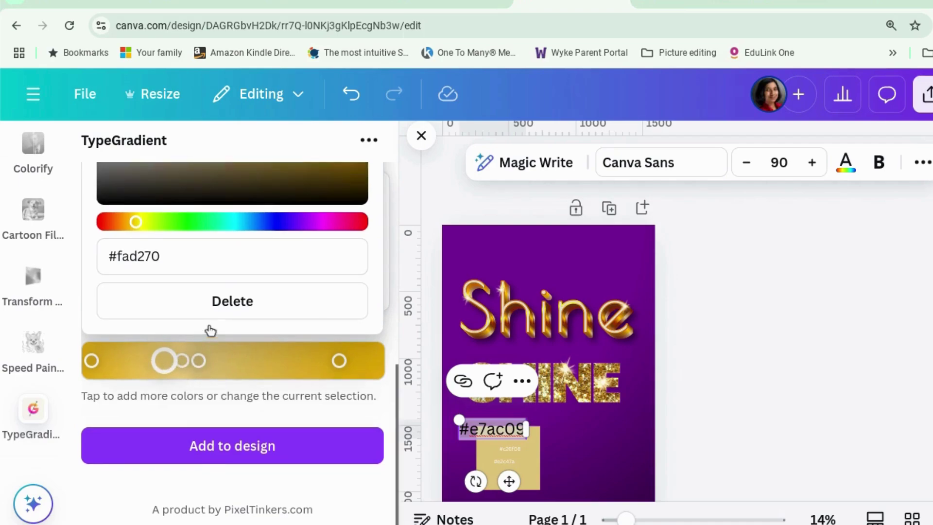
click(167, 377)
drag(167, 377, 142, 375)
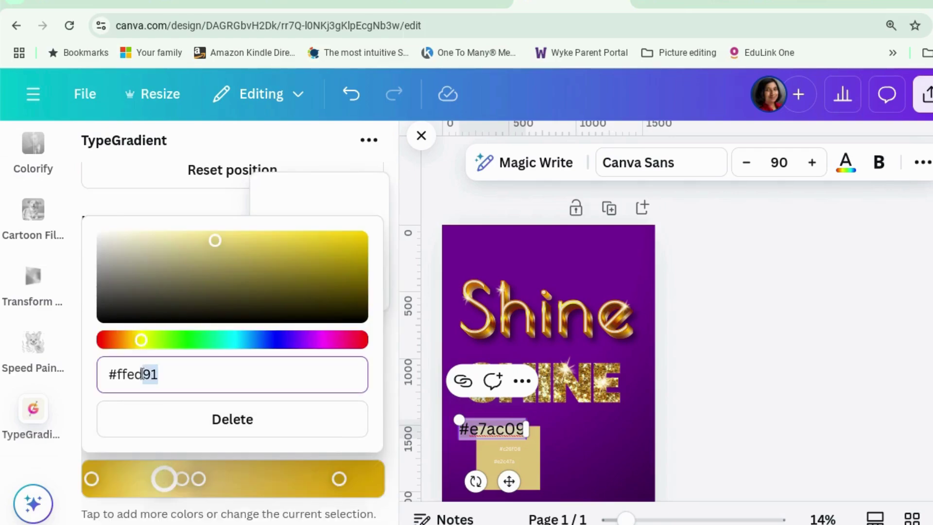
key(BackSpace)
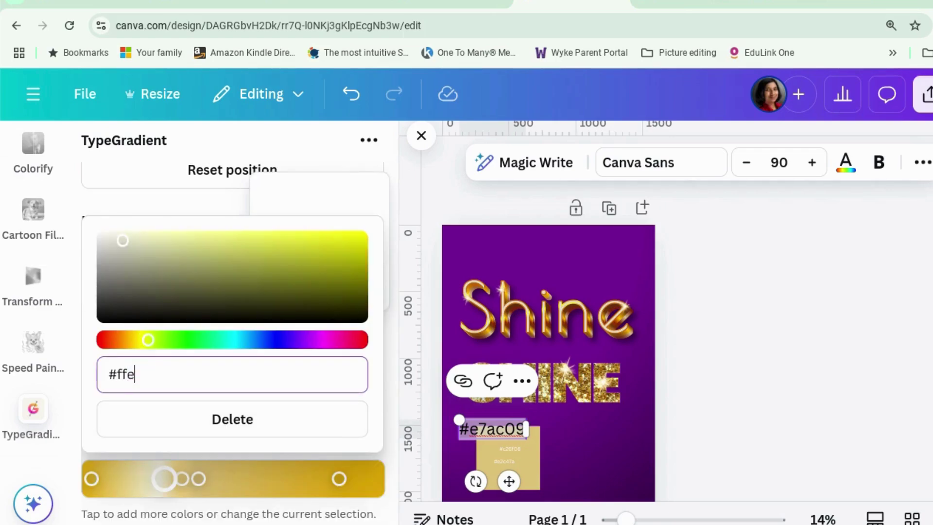
text(ffff)
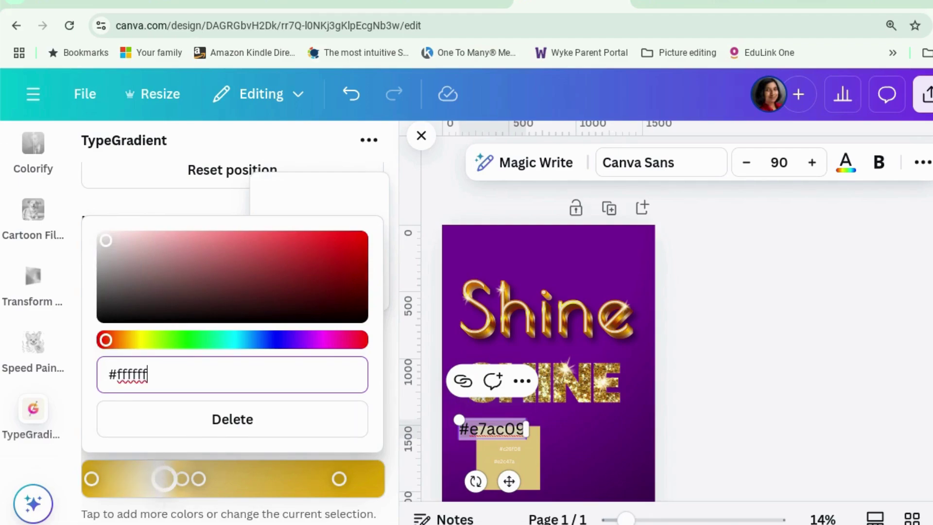
click(119, 522)
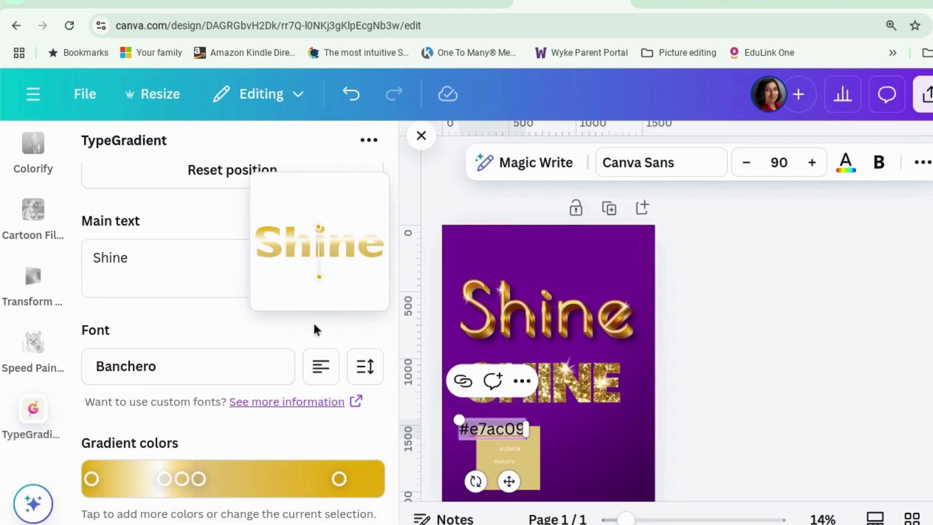
Nudge the gradient line's start handle slightly lower and add the gradient Shine text to the design
scroll(243, 246, up, 2)
scroll(237, 249, up, 3)
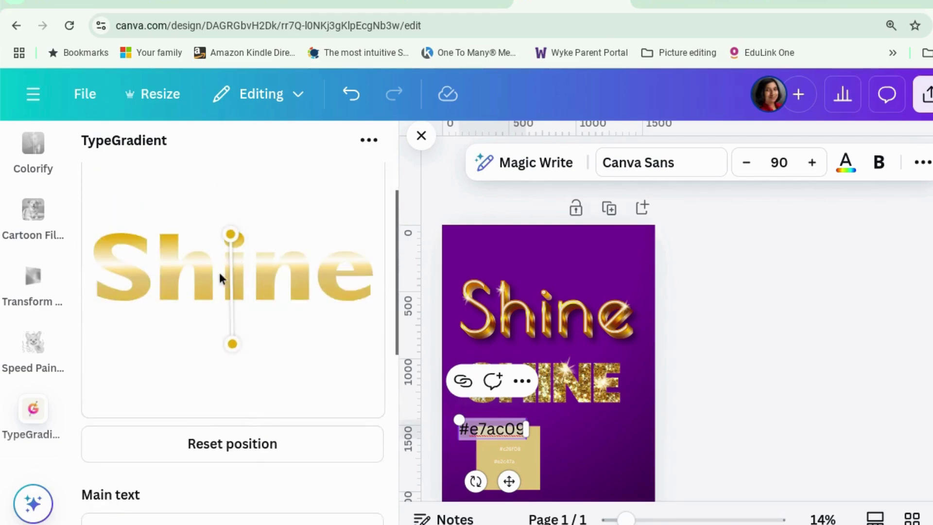
drag(232, 239, 235, 241)
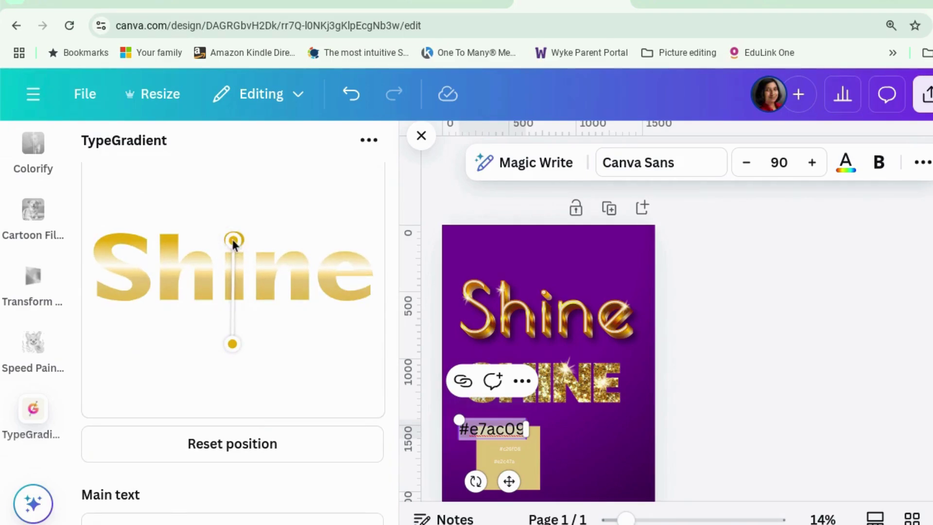
scroll(290, 425, down, 8)
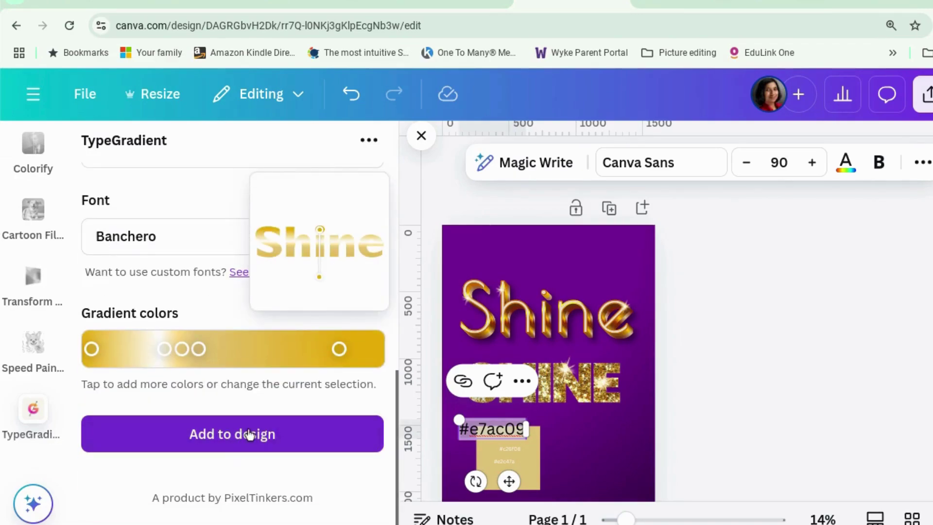
click(248, 436)
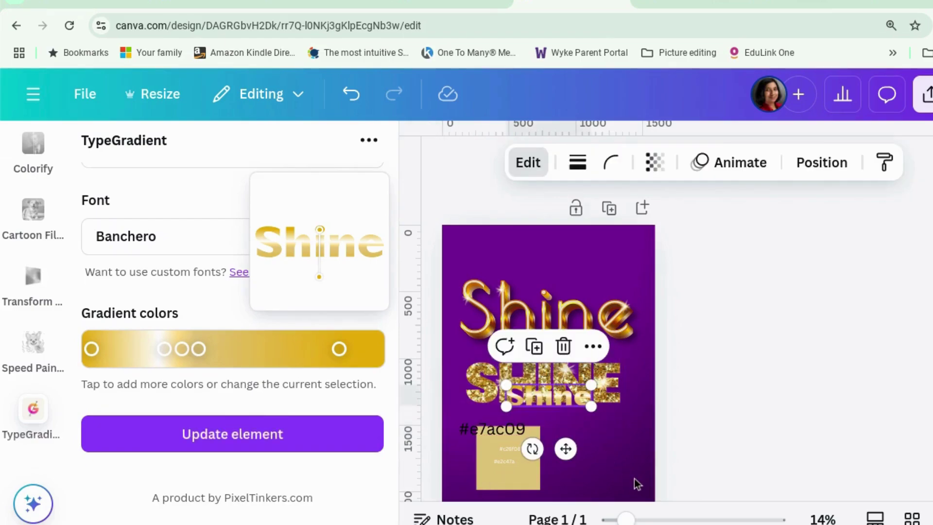
click(489, 407)
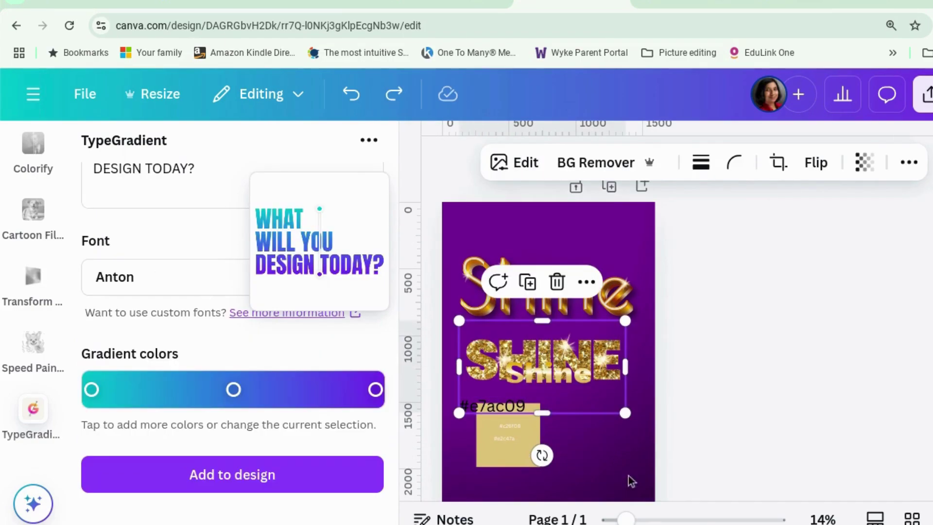
click(608, 465)
drag(565, 486, 454, 405)
click(713, 480)
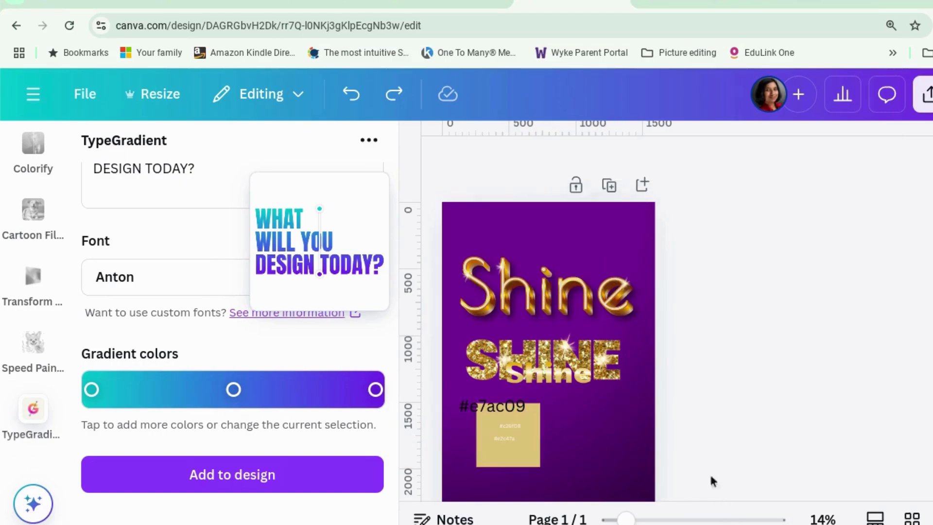
Move the tan swatch with its colour-code labels to the page's lower right corner and shrink the group to about 269 × 228
click(493, 410)
drag(564, 479, 601, 462)
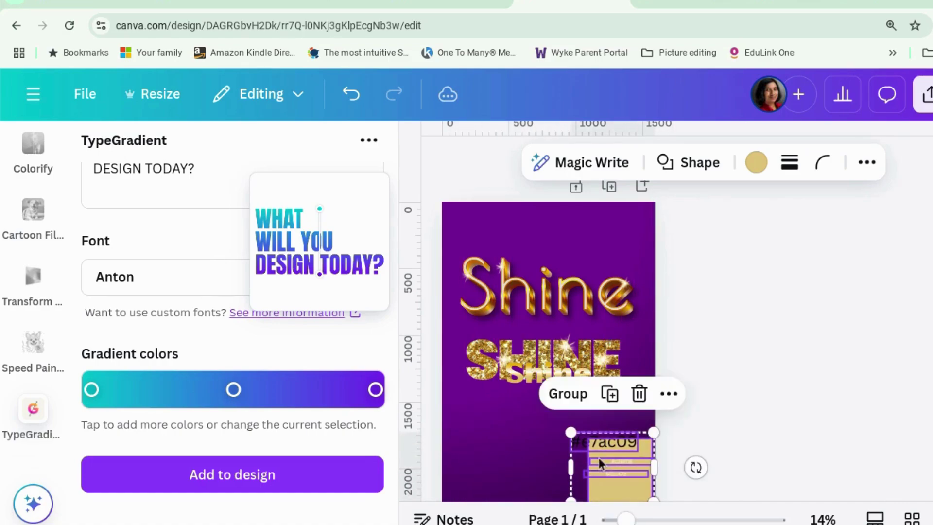
drag(574, 431, 618, 474)
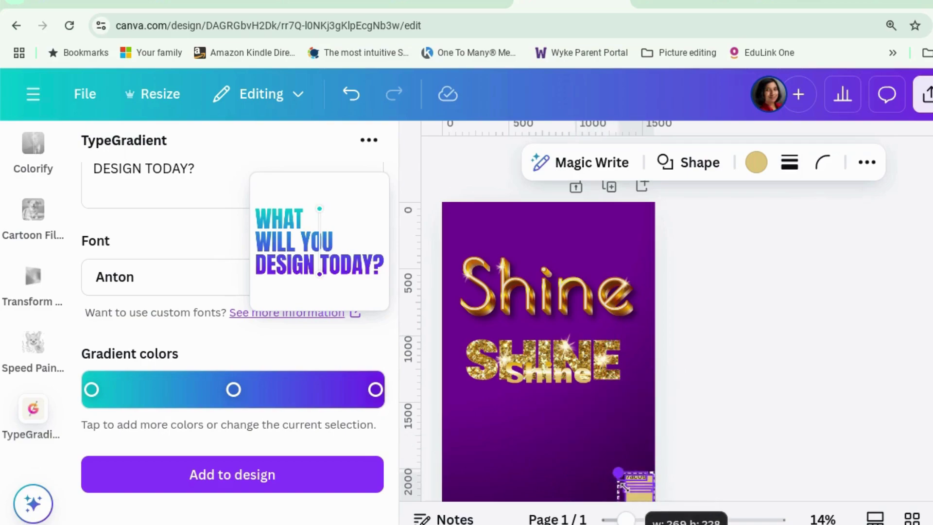
click(575, 389)
drag(575, 389, 575, 410)
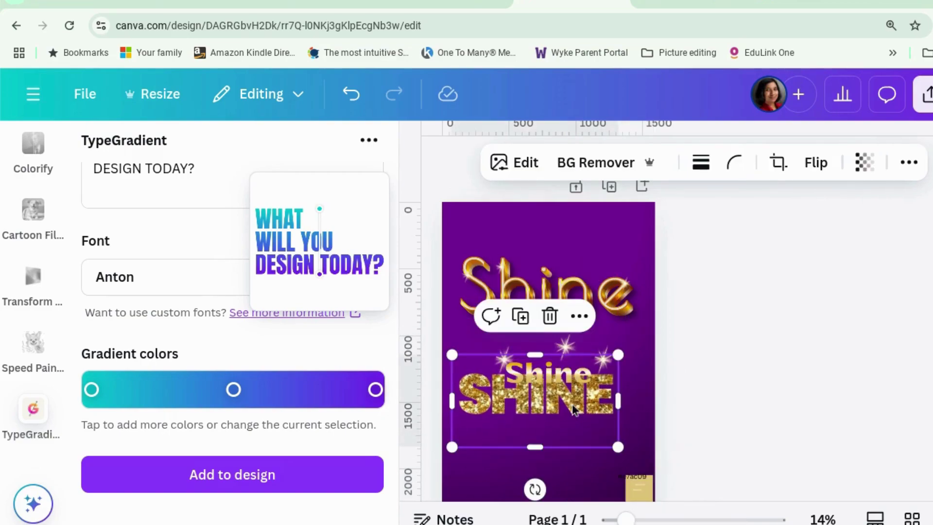
key(ctrl+z)
Enlarge the gold-gradient Shine text to roughly the glitter text's width and place it directly below the glitter SHINE
click(566, 377)
drag(566, 377, 636, 437)
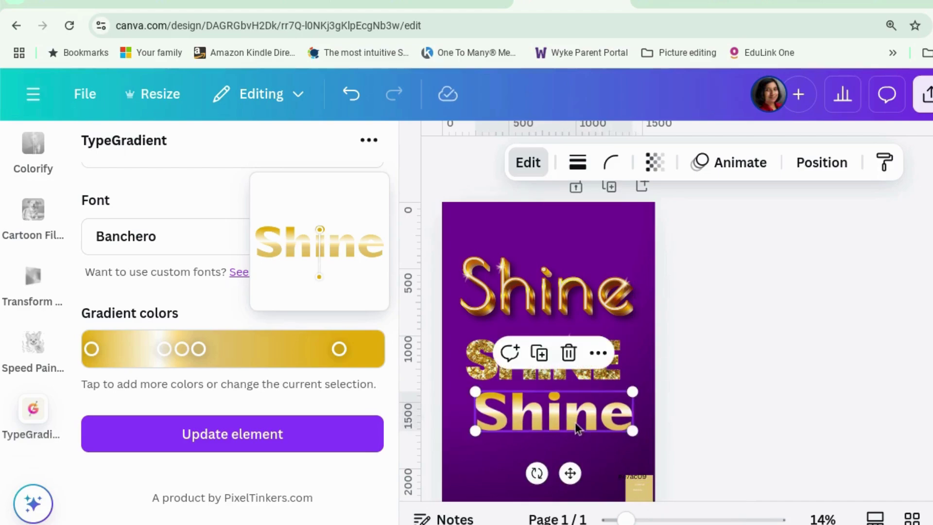
drag(580, 418, 566, 431)
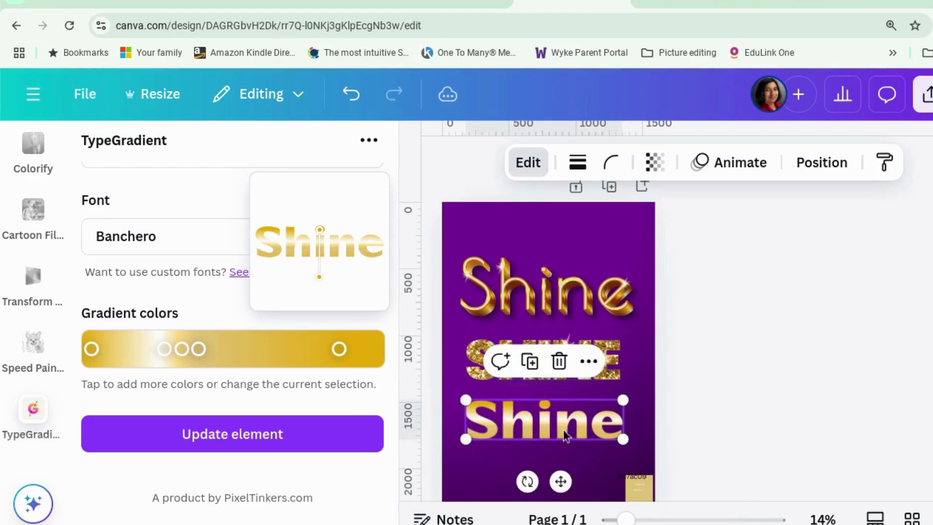
click(758, 407)
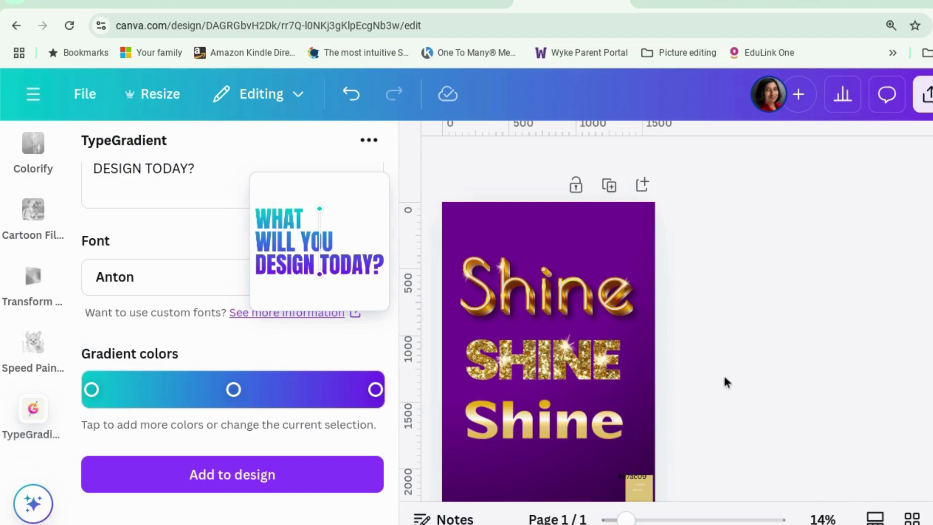
Duplicate the page and delete the colour swatch, its labels and the glitter sample from the lower right corner of the copy
scroll(724, 374, down, 1)
scroll(725, 381, up, 1)
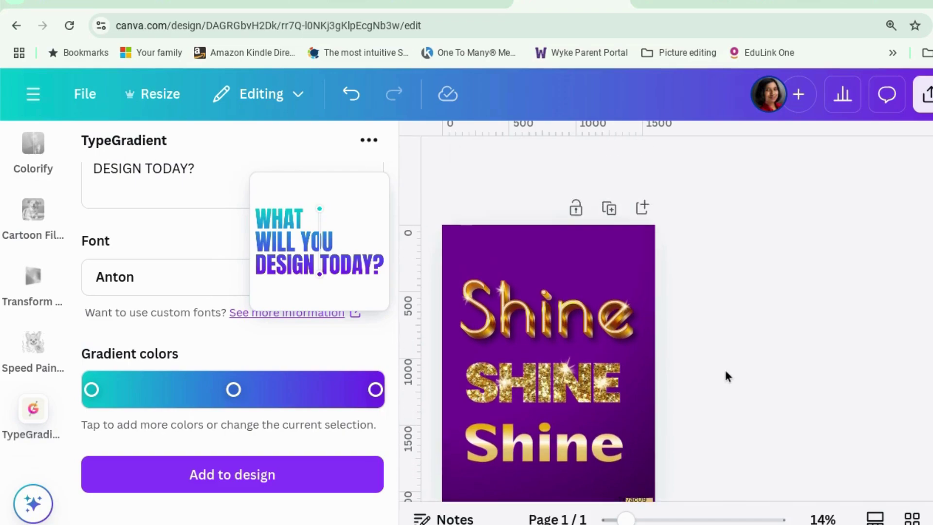
scroll(725, 368, down, 2)
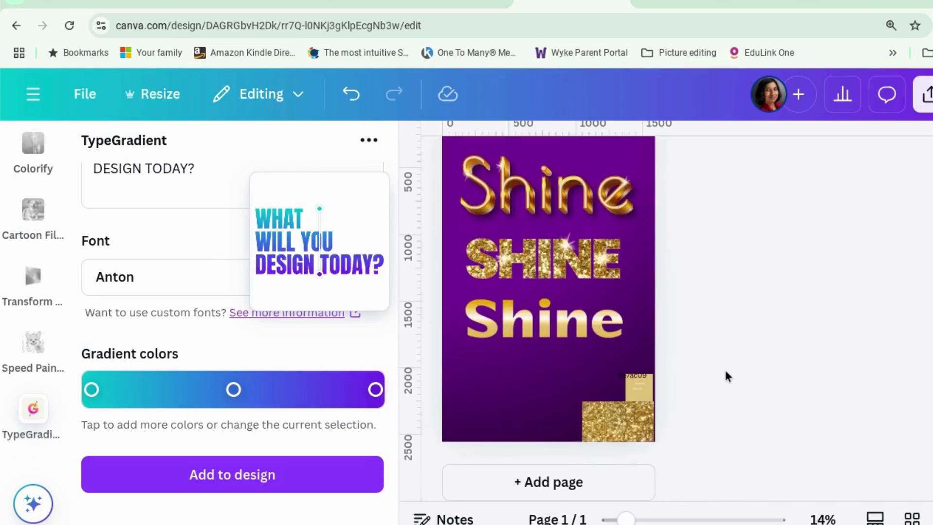
scroll(744, 373, up, 2)
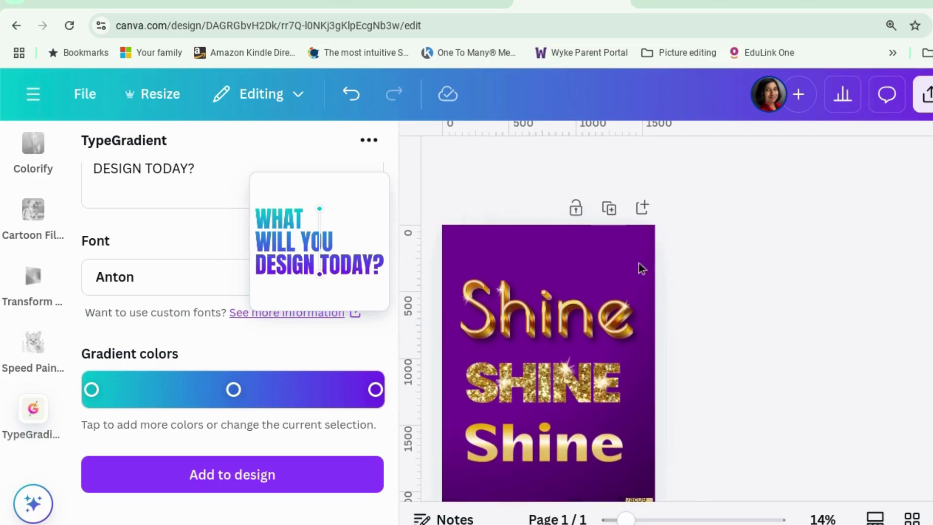
key(ctrl+d)
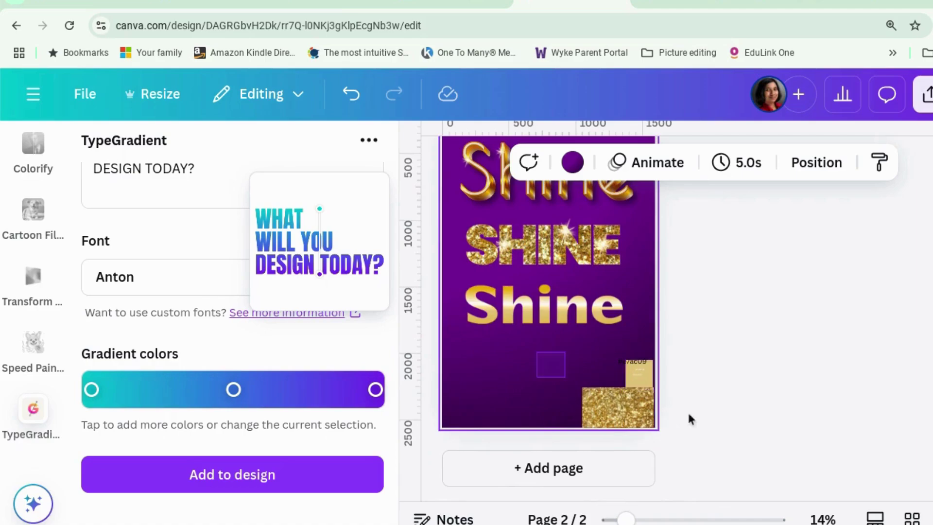
drag(690, 419, 705, 445)
key(Delete)
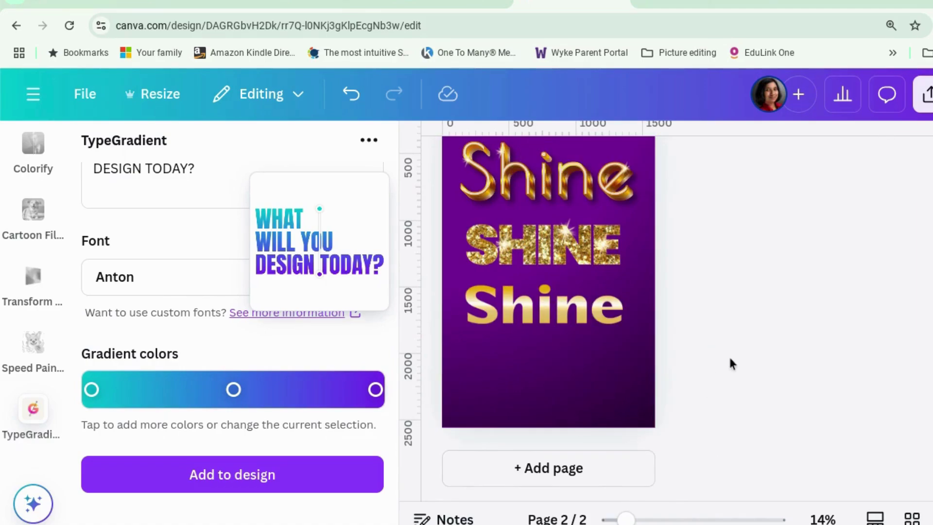
scroll(731, 362, up, 2)
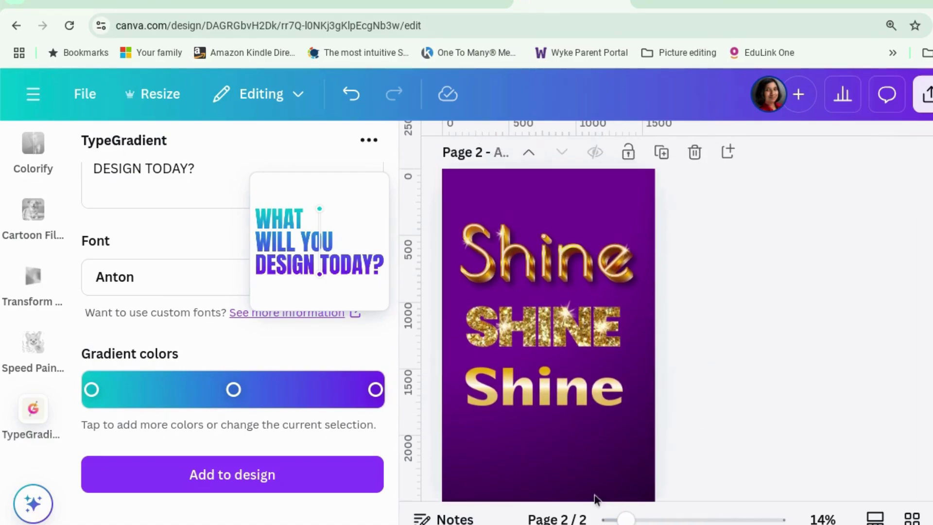
Zoom in to 17% and search the graphic elements for "sword" to use on the blank third page
drag(626, 519, 635, 519)
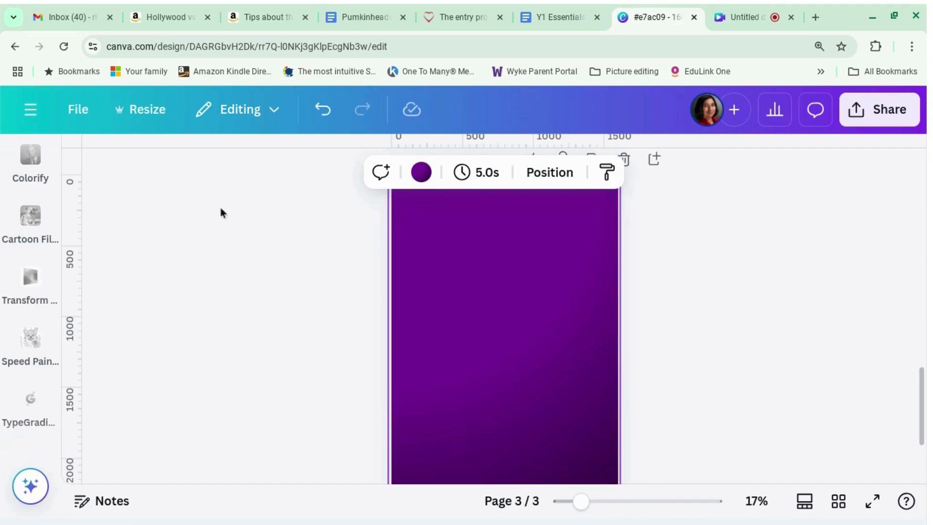
scroll(45, 236, up, 6)
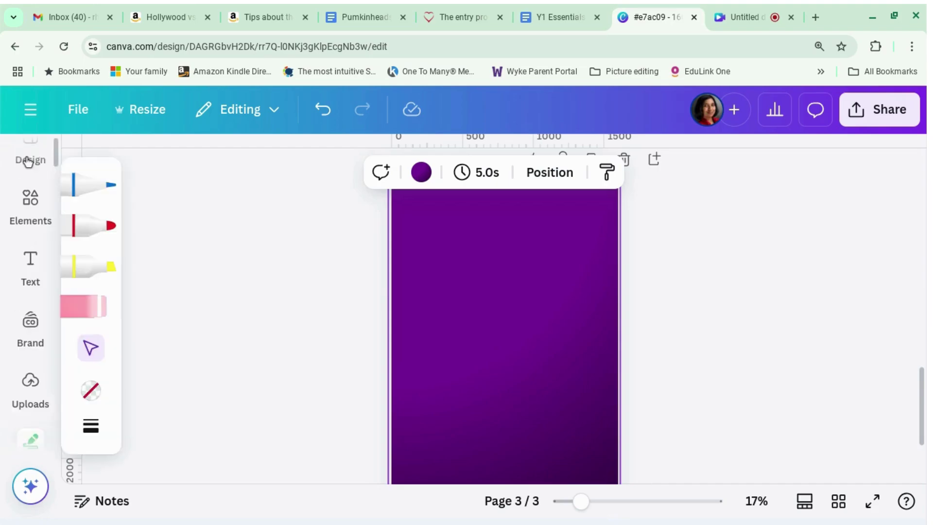
click(27, 223)
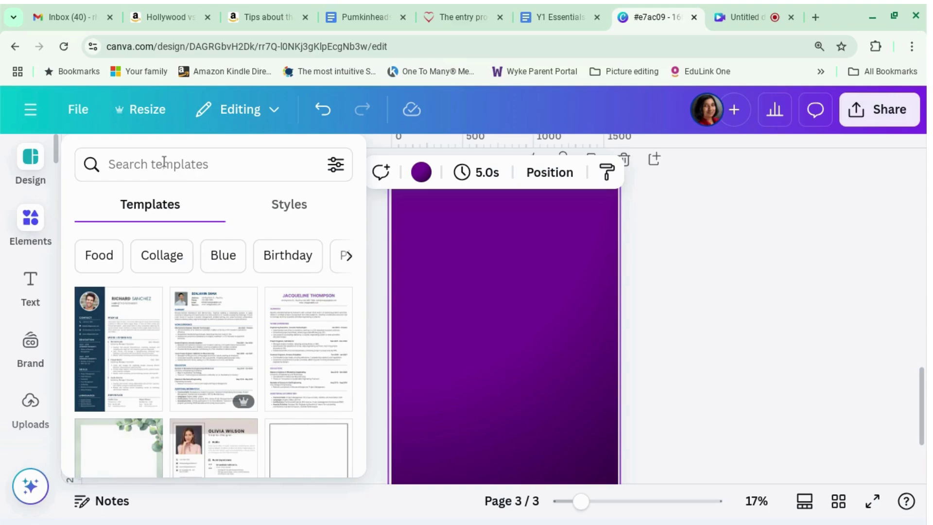
click(162, 164)
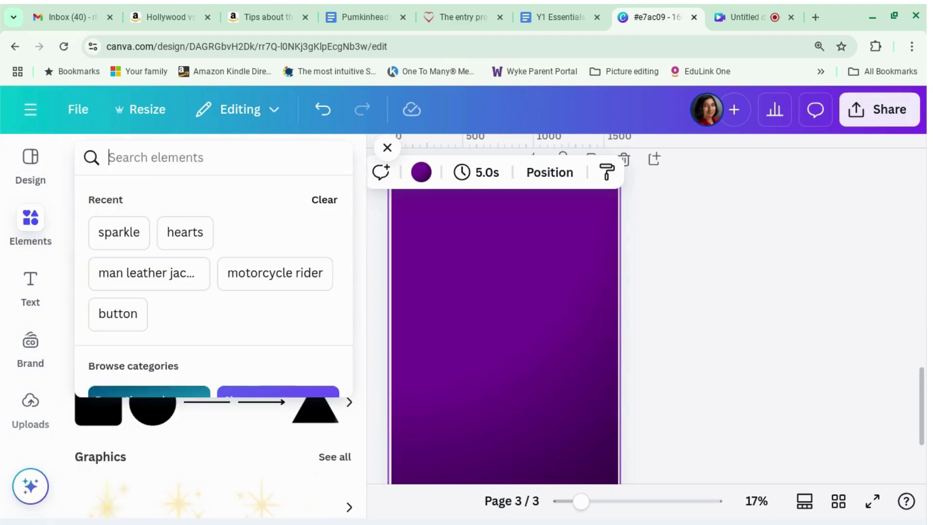
text(sword)
key(Return)
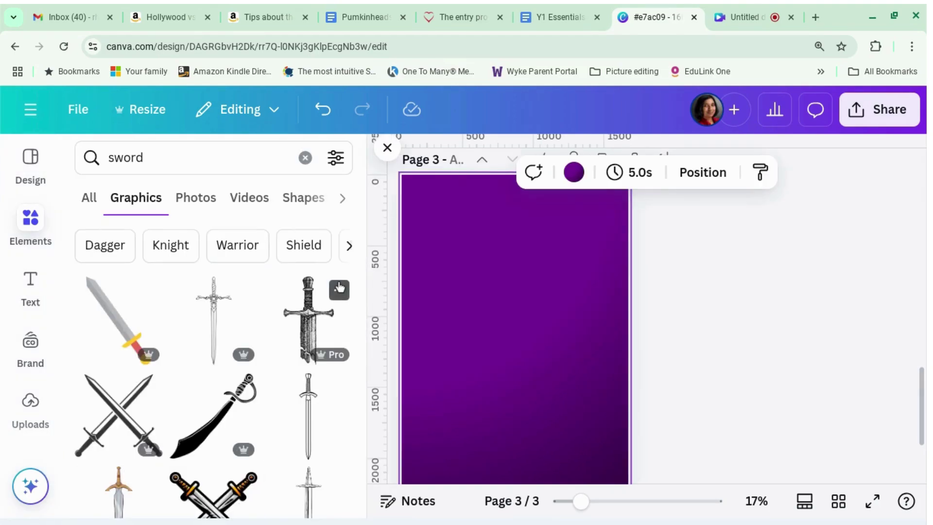
Filter the sword graphics and add the upright silver sword with the golden hilt to page 3
scroll(336, 282, down, 1)
scroll(322, 249, up, 1)
click(322, 249)
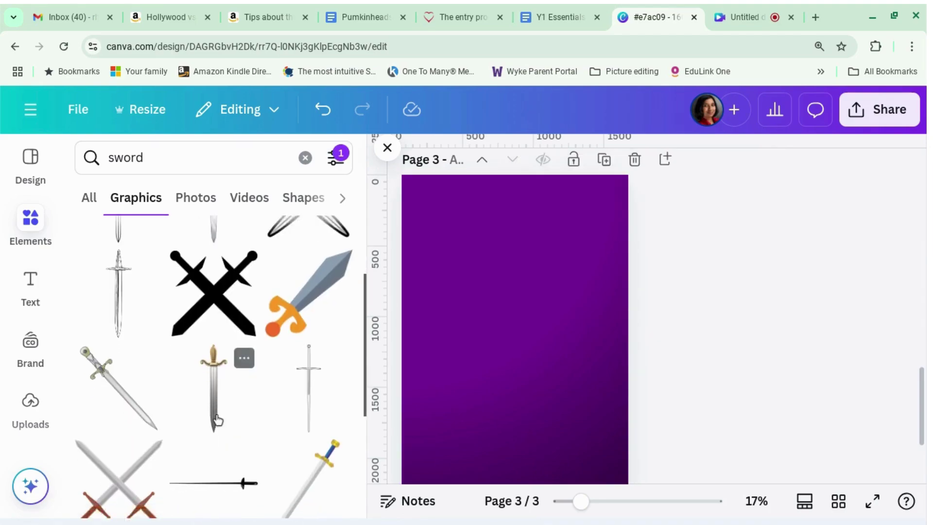
scroll(227, 396, down, 2)
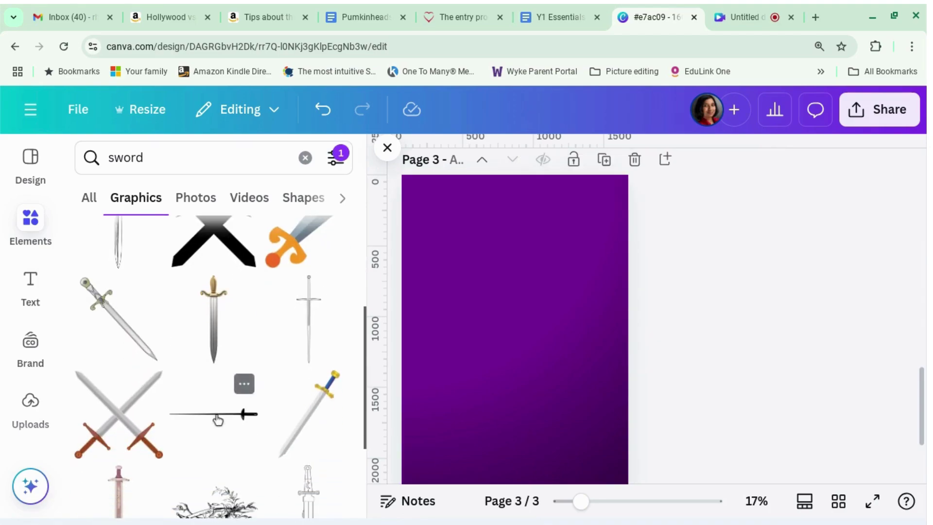
click(215, 337)
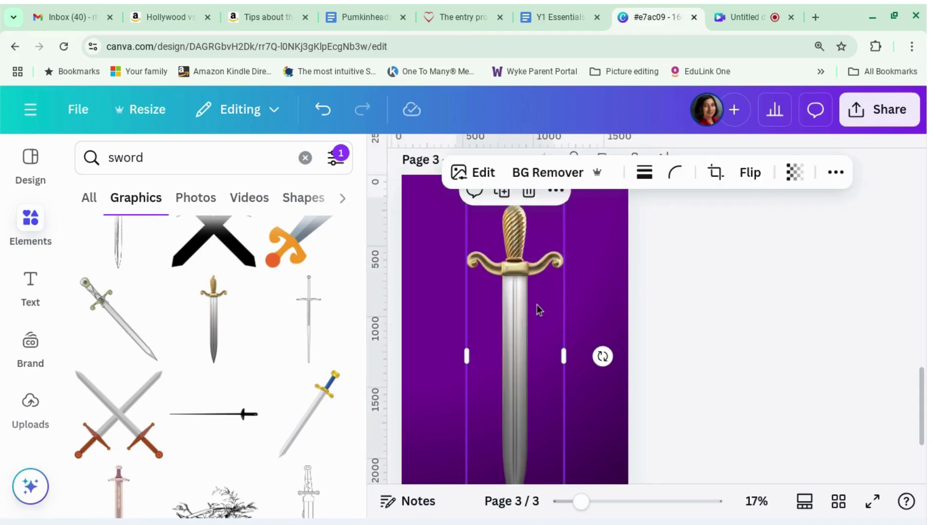
scroll(548, 316, up, 1)
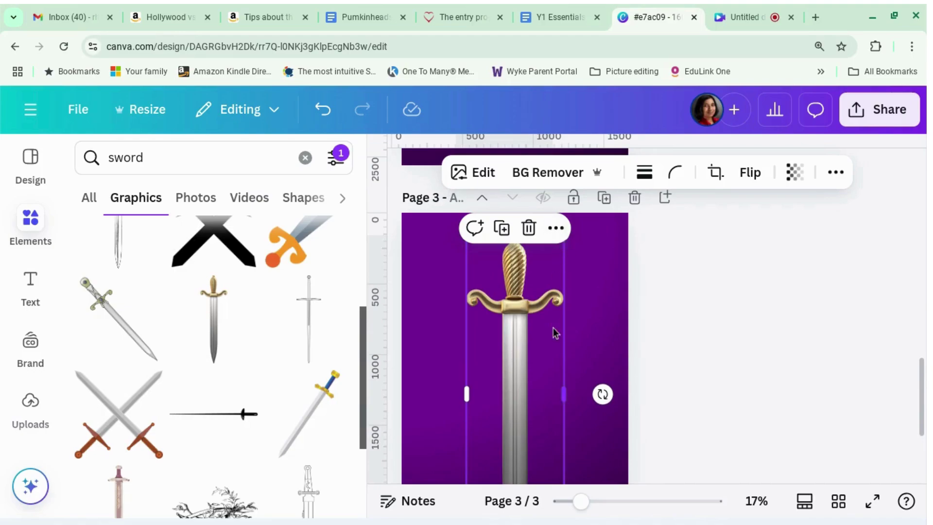
Search the elements for "gleam", refine to Flare, and add the white horizontal flare graphic over the sword's blade
scroll(558, 334, down, 3)
click(112, 157)
text(gleam)
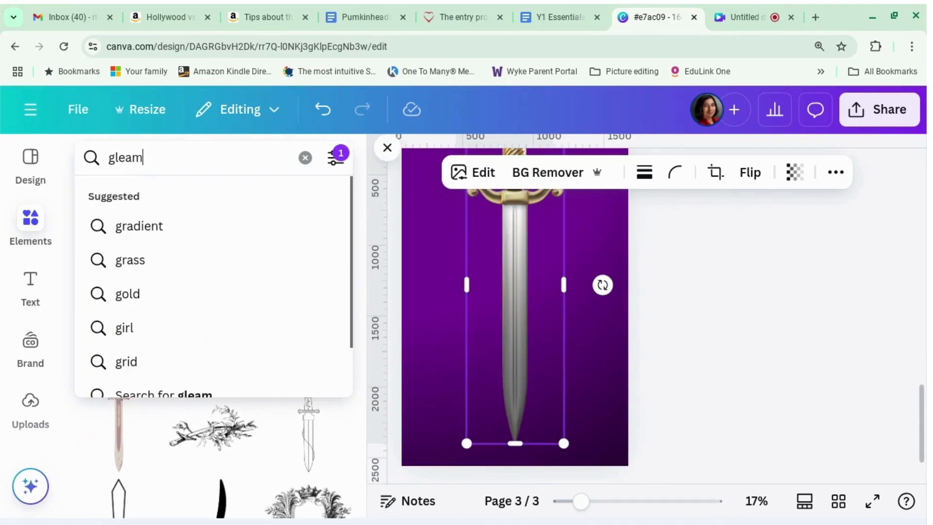
key(Return)
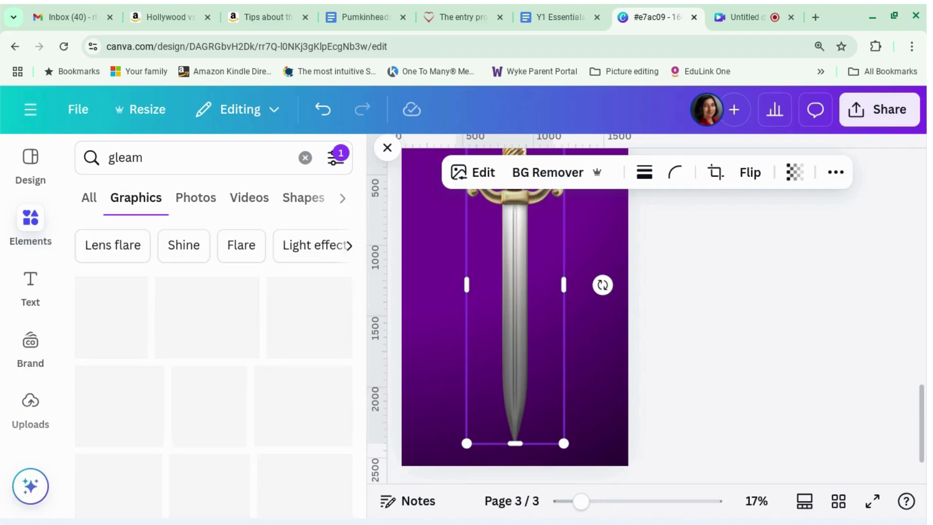
click(242, 245)
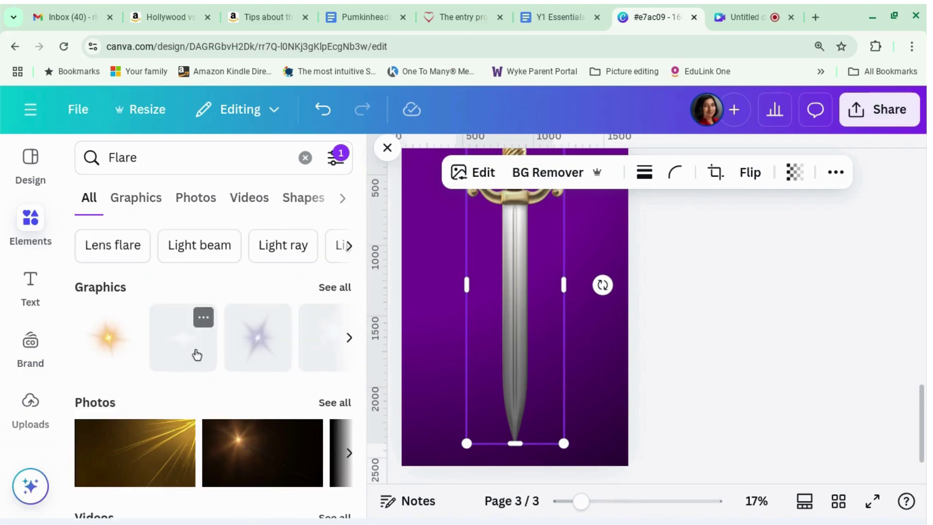
click(198, 351)
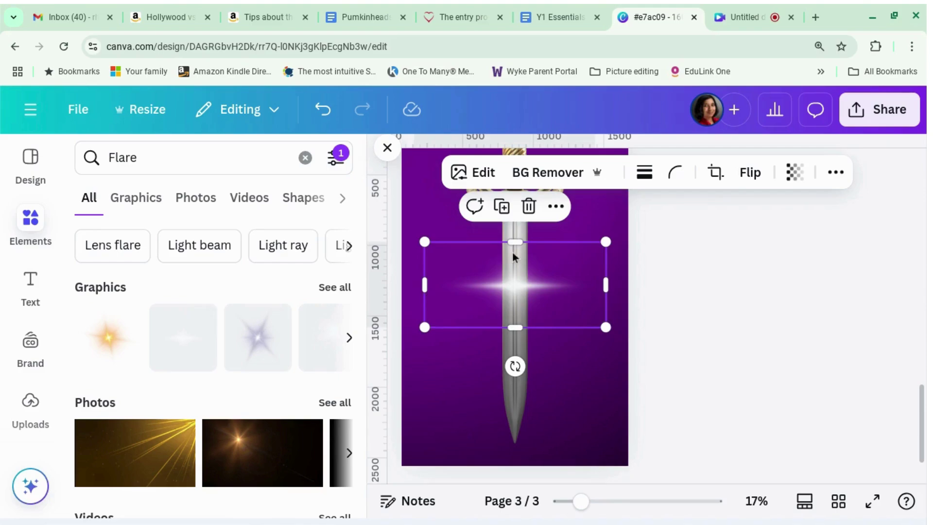
Rotate the white flare a quarter turn so its frame stands upright and lines up with the sword's blade
scroll(579, 277, down, 1)
scroll(659, 283, up, 2)
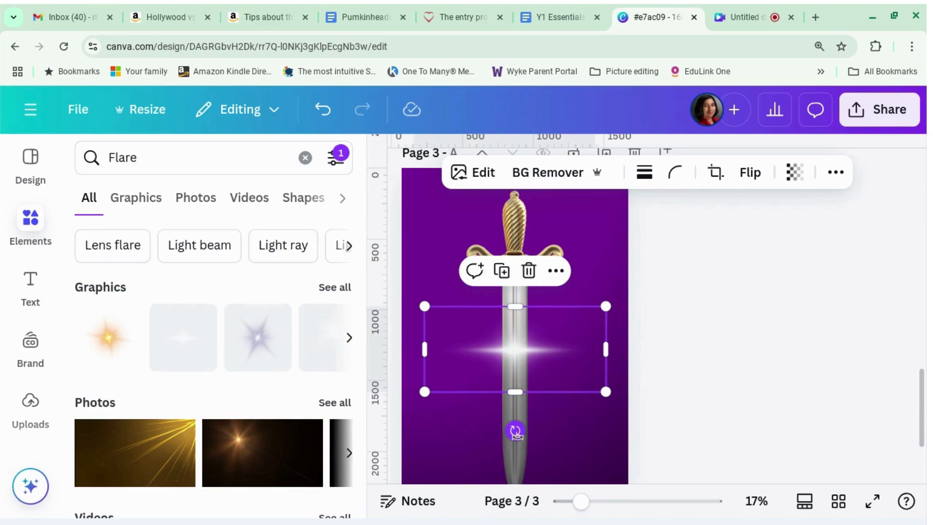
drag(472, 433, 528, 347)
scroll(668, 360, up, 1)
click(544, 381)
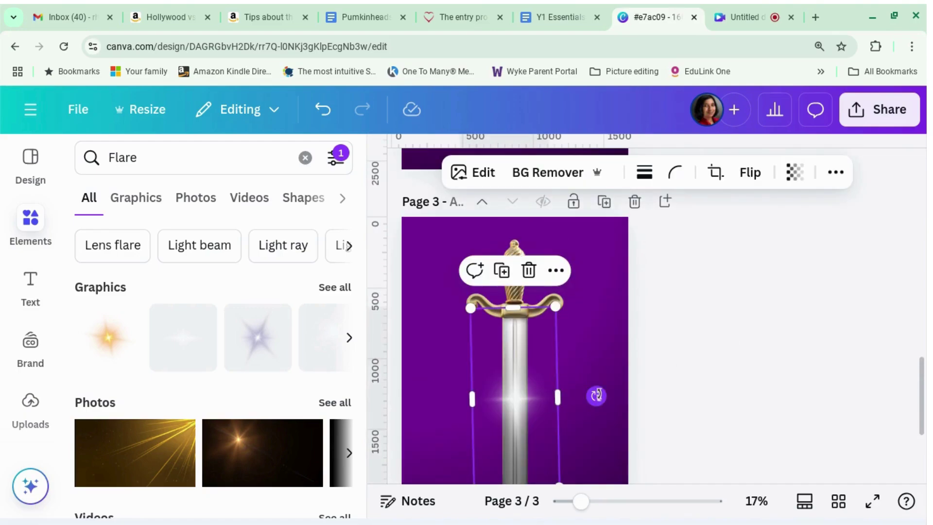
drag(596, 395, 596, 400)
click(687, 375)
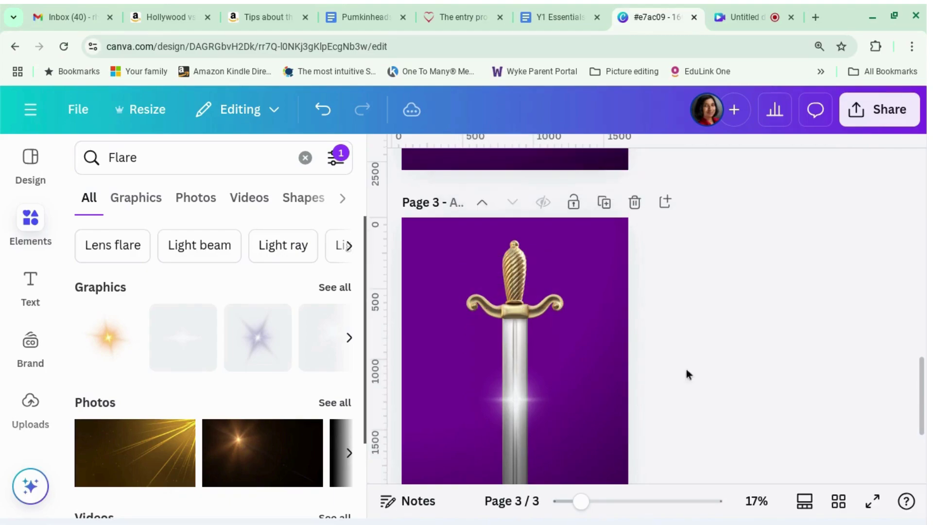
Extend the flare's frame upward towards the hilt and slightly downward to enlarge the glow on the blade
scroll(548, 350, up, 1)
click(517, 370)
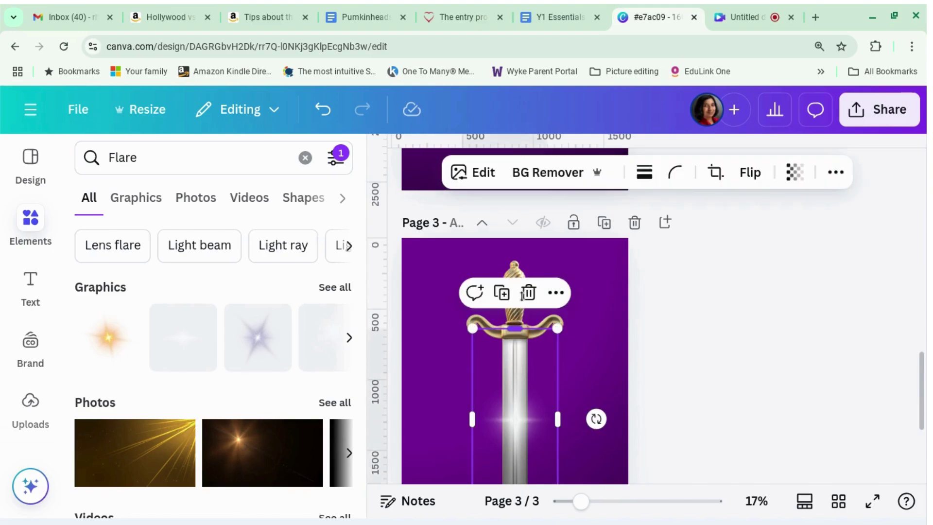
drag(521, 295, 521, 268)
scroll(602, 339, down, 3)
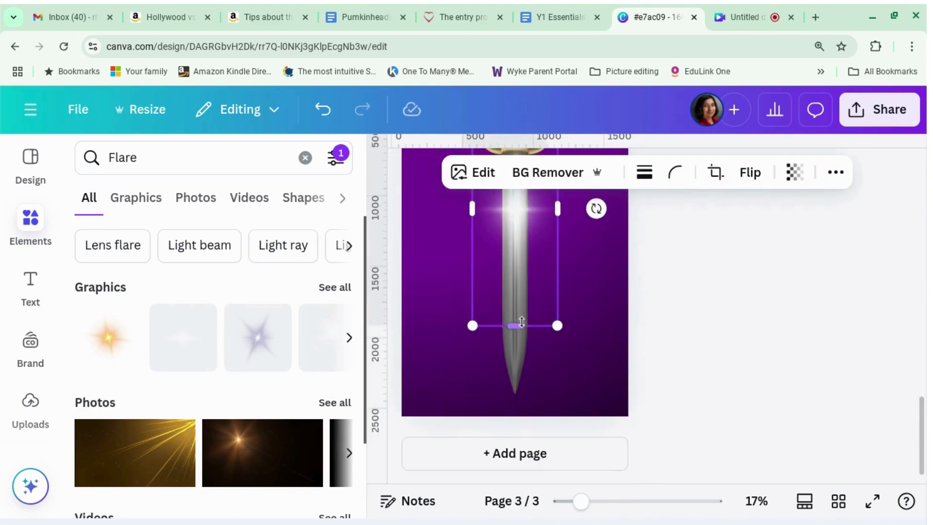
mouse_move(518, 325)
mouse_down()
mouse_move(516, 348)
mouse_move(517, 335)
mouse_up()
click(758, 339)
scroll(763, 337, up, 3)
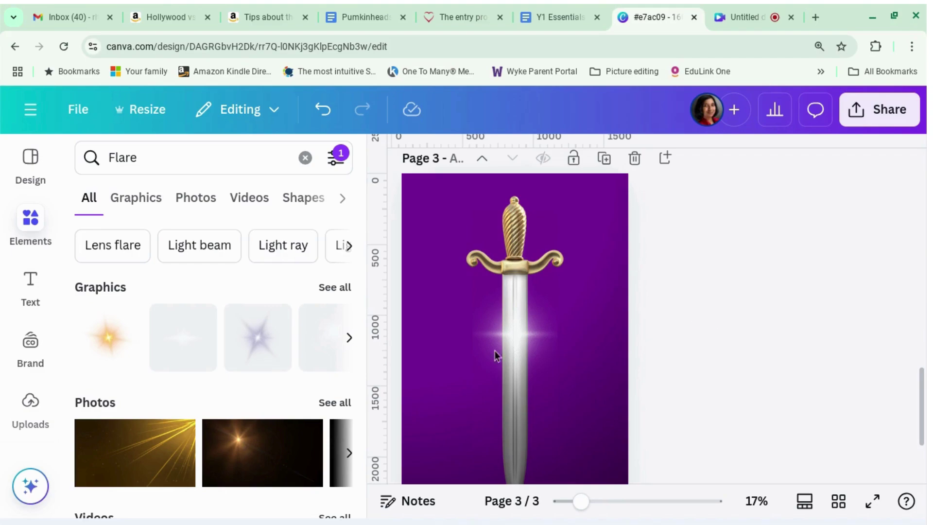
Browse further through the Flare graphics for another light effect
click(349, 338)
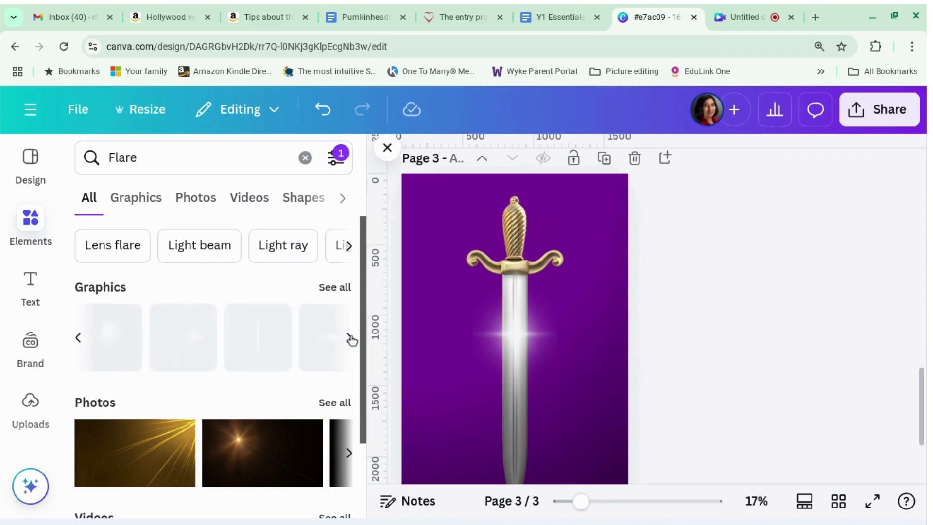